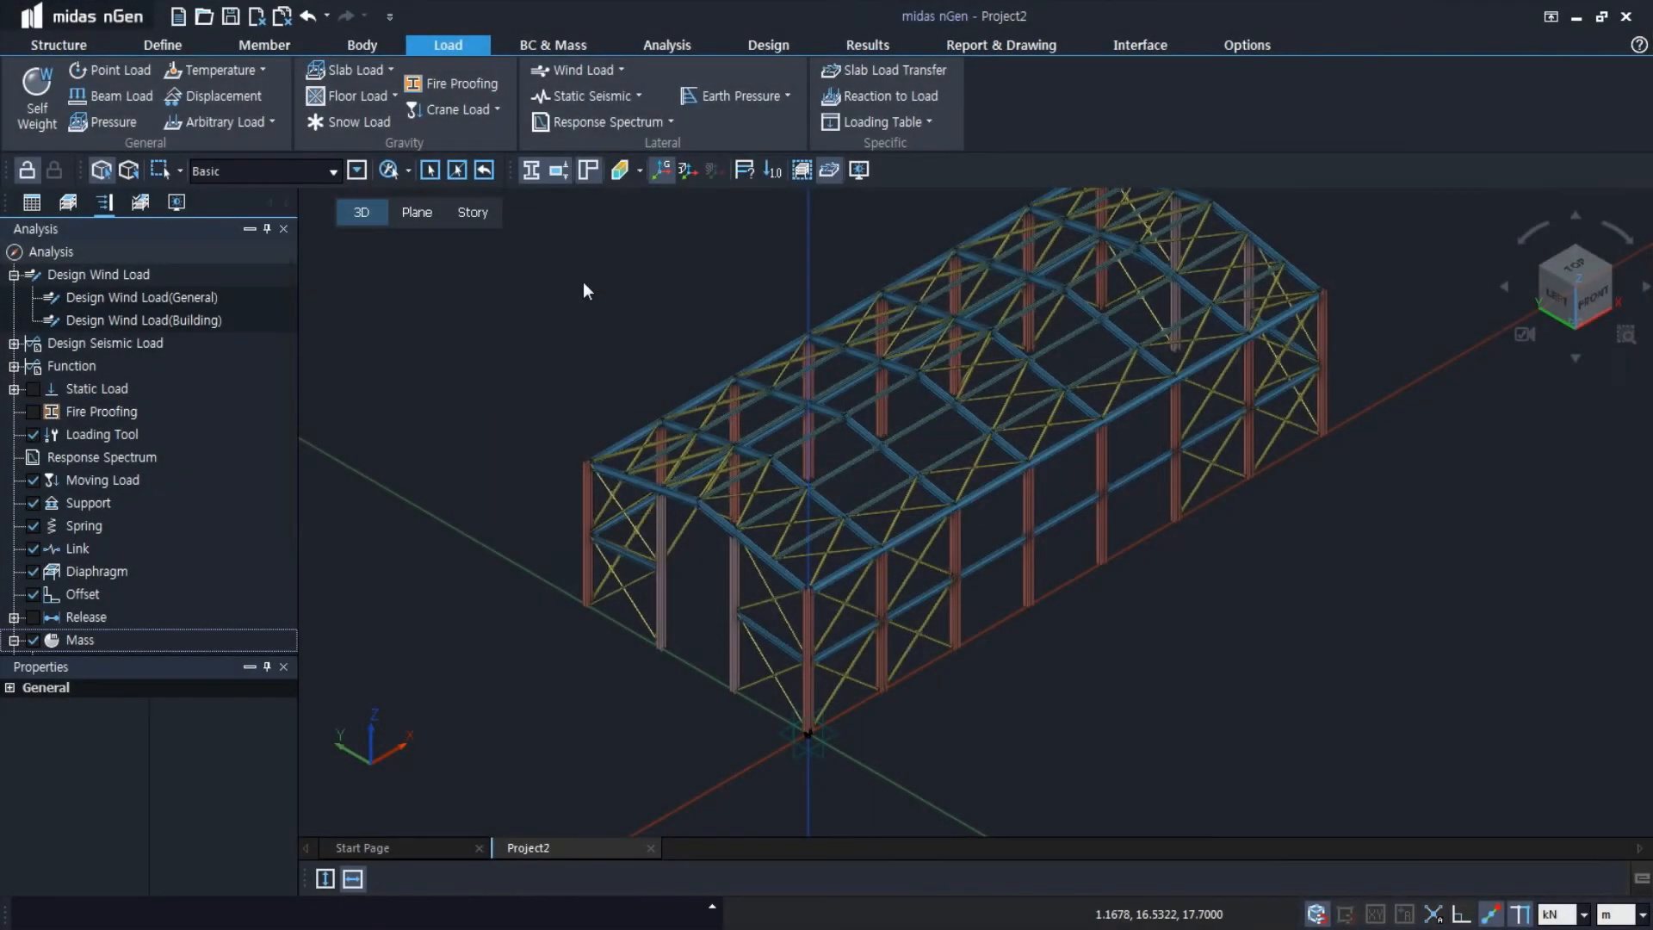
Start a new wind load function and name it X-dir
click(614, 69)
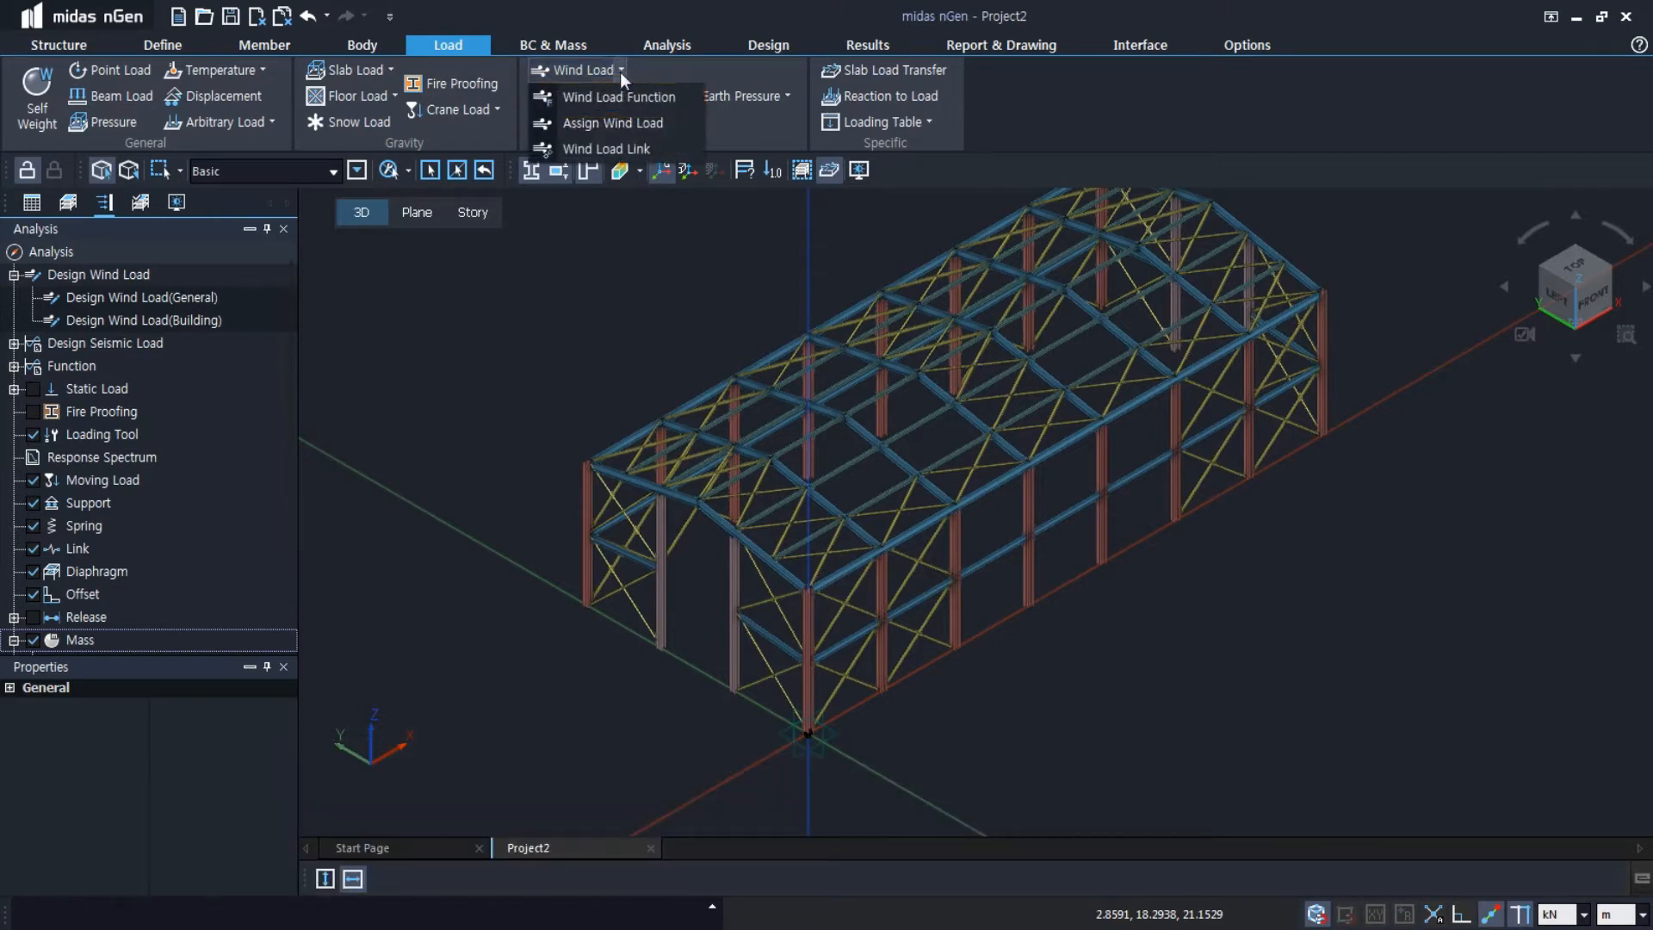
click(628, 93)
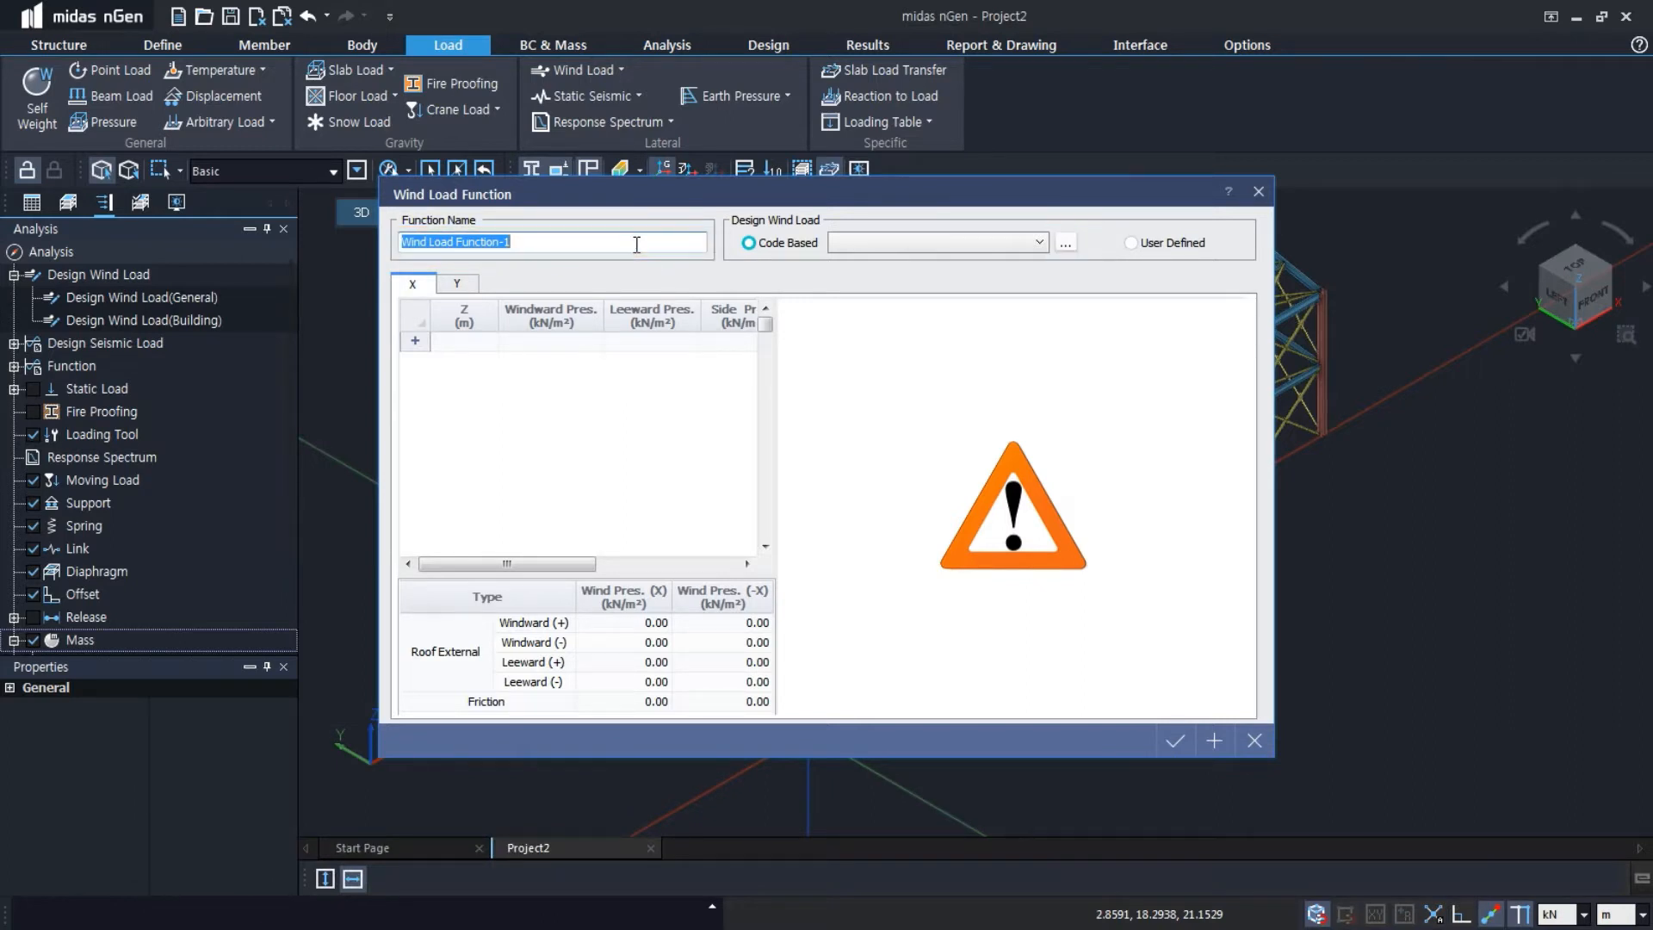
text(X-dir)
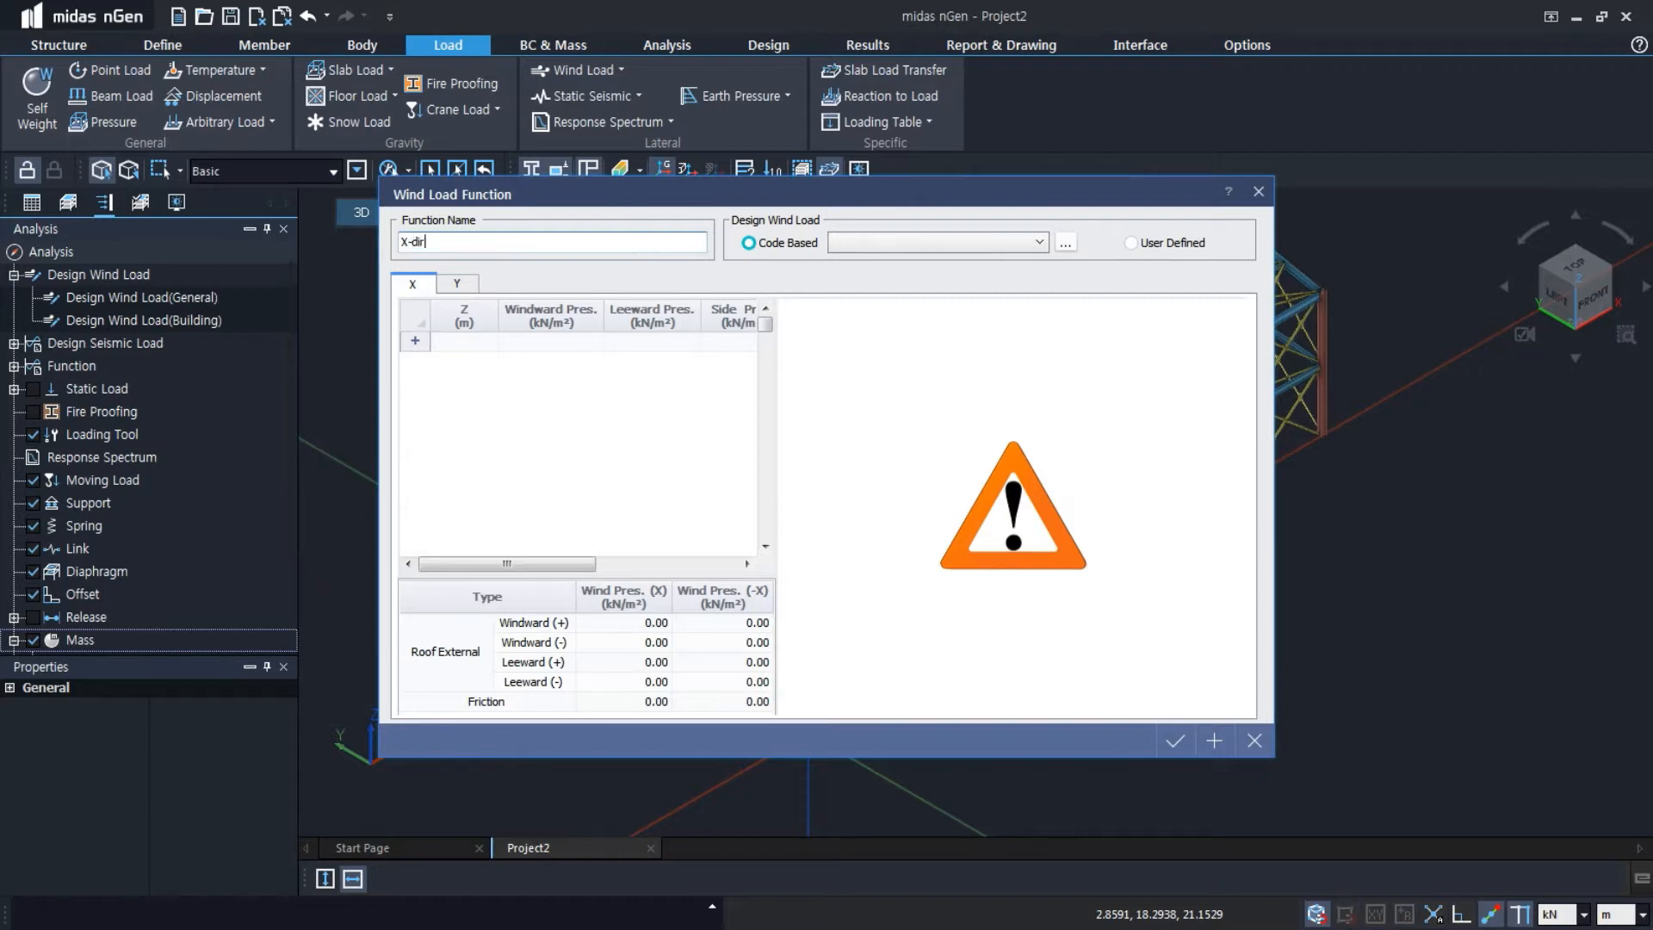
Create a code-based design wind load for X-dir using EN1991:2005 with the upper Z range limit at 10 m
click(1066, 243)
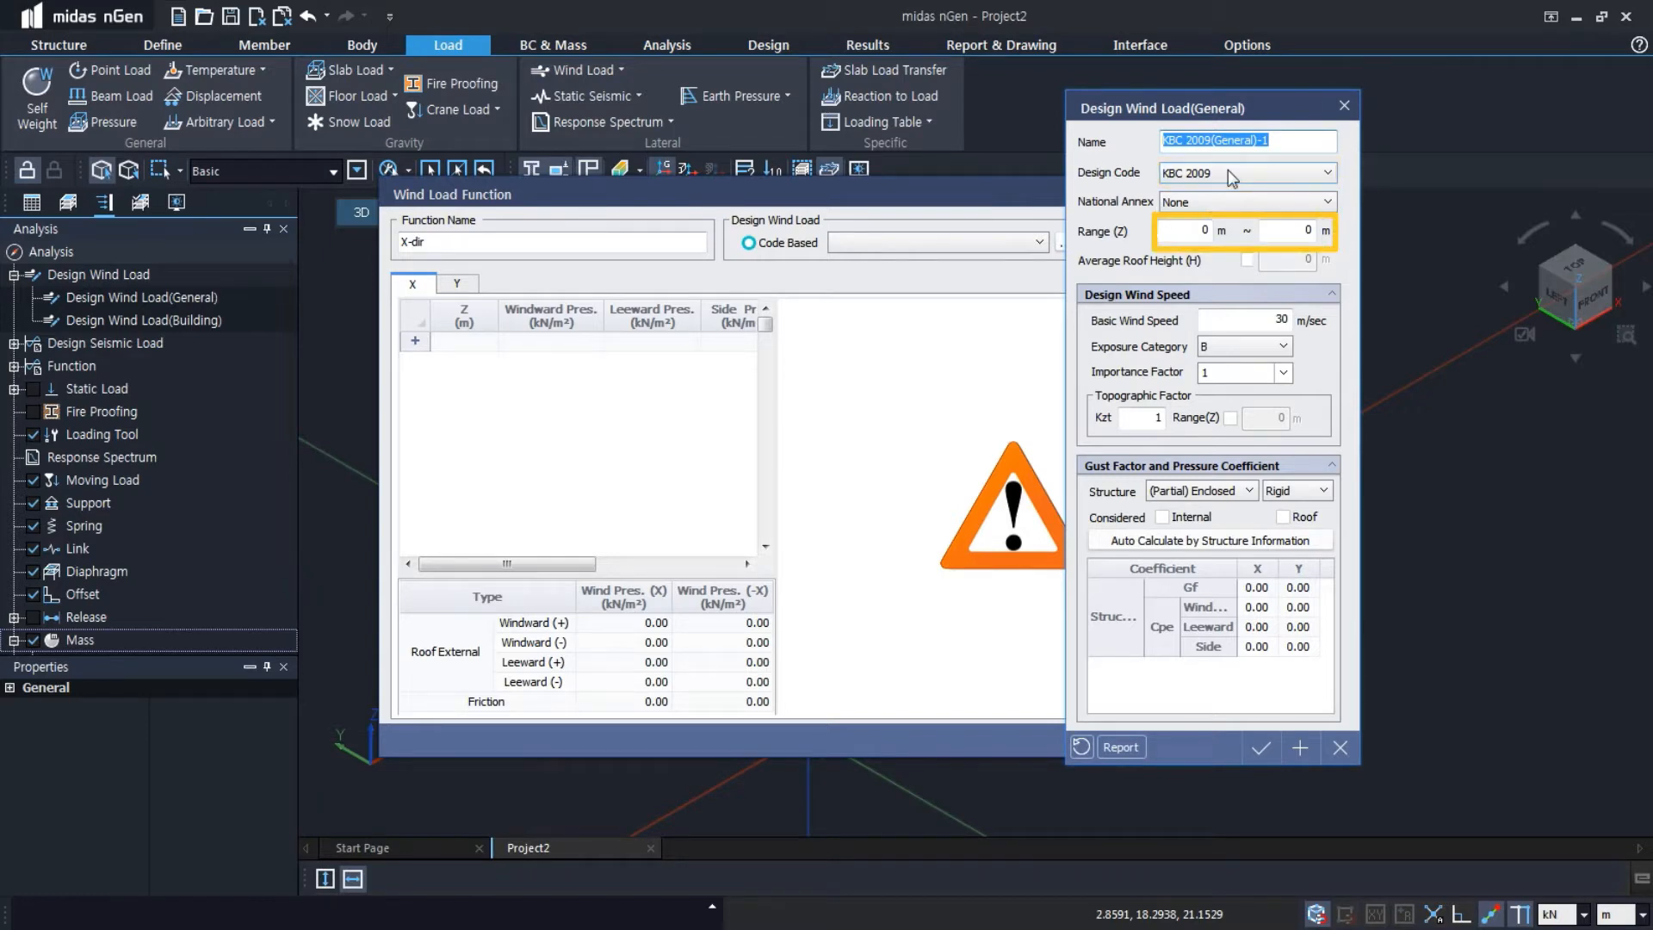
click(1227, 169)
click(1231, 186)
click(1295, 230)
text(10)
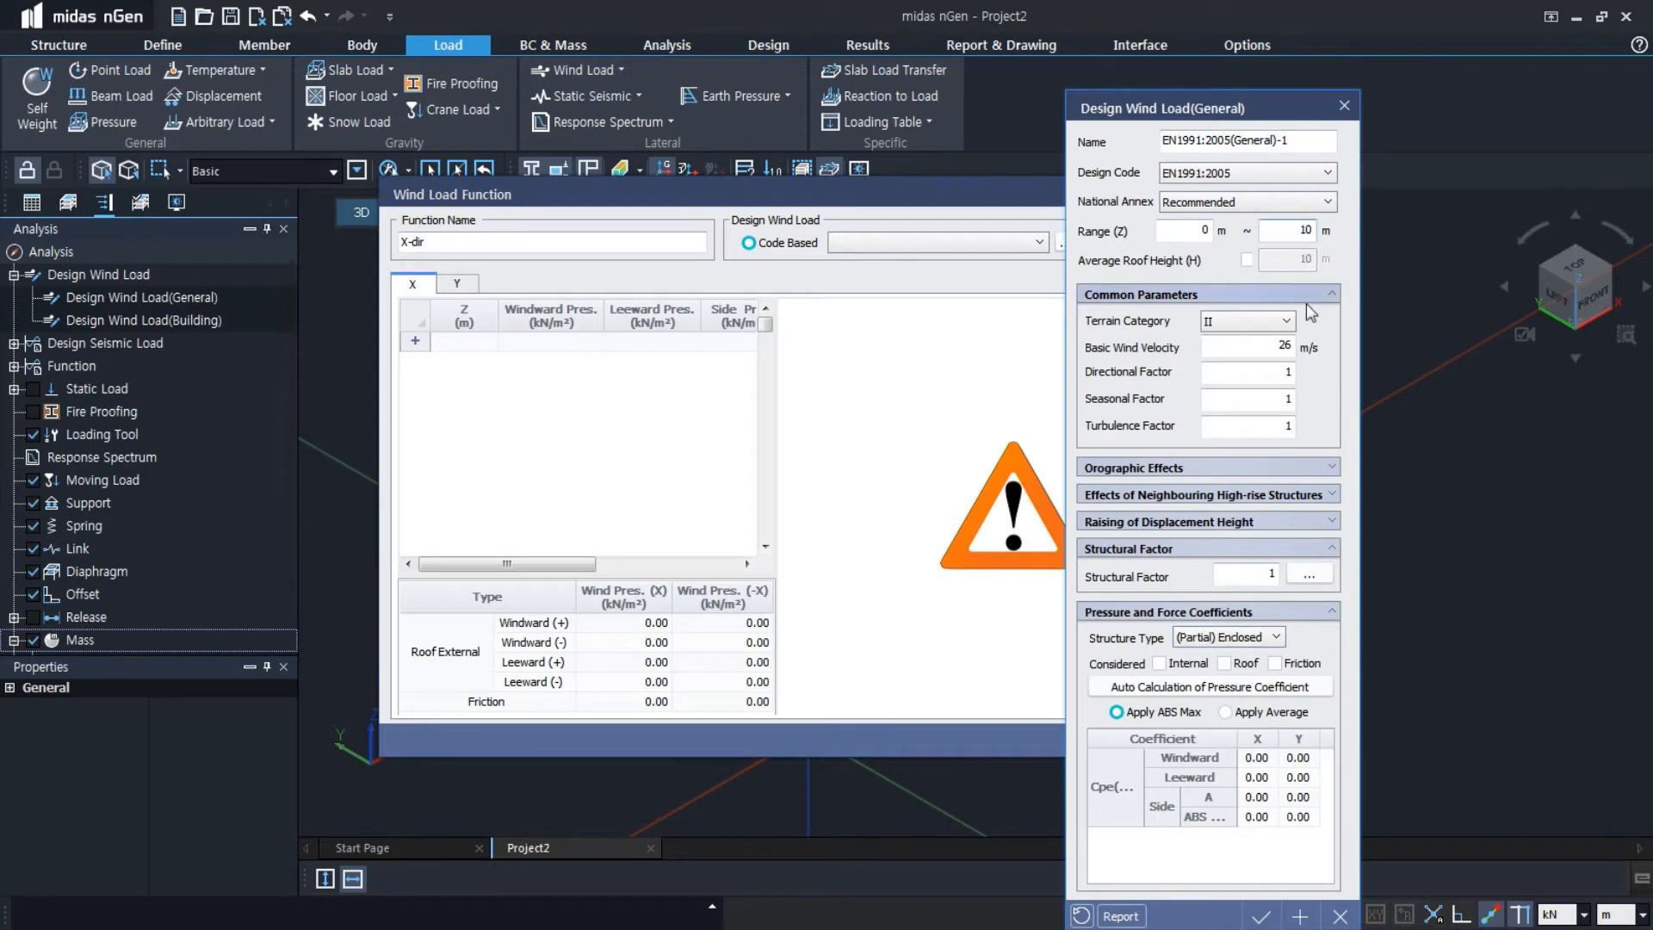
Calculate and apply the structural factor with along-wind breadth 15 m, depth 35 m and natural frequency 5.1 Hz
click(1310, 574)
click(1292, 566)
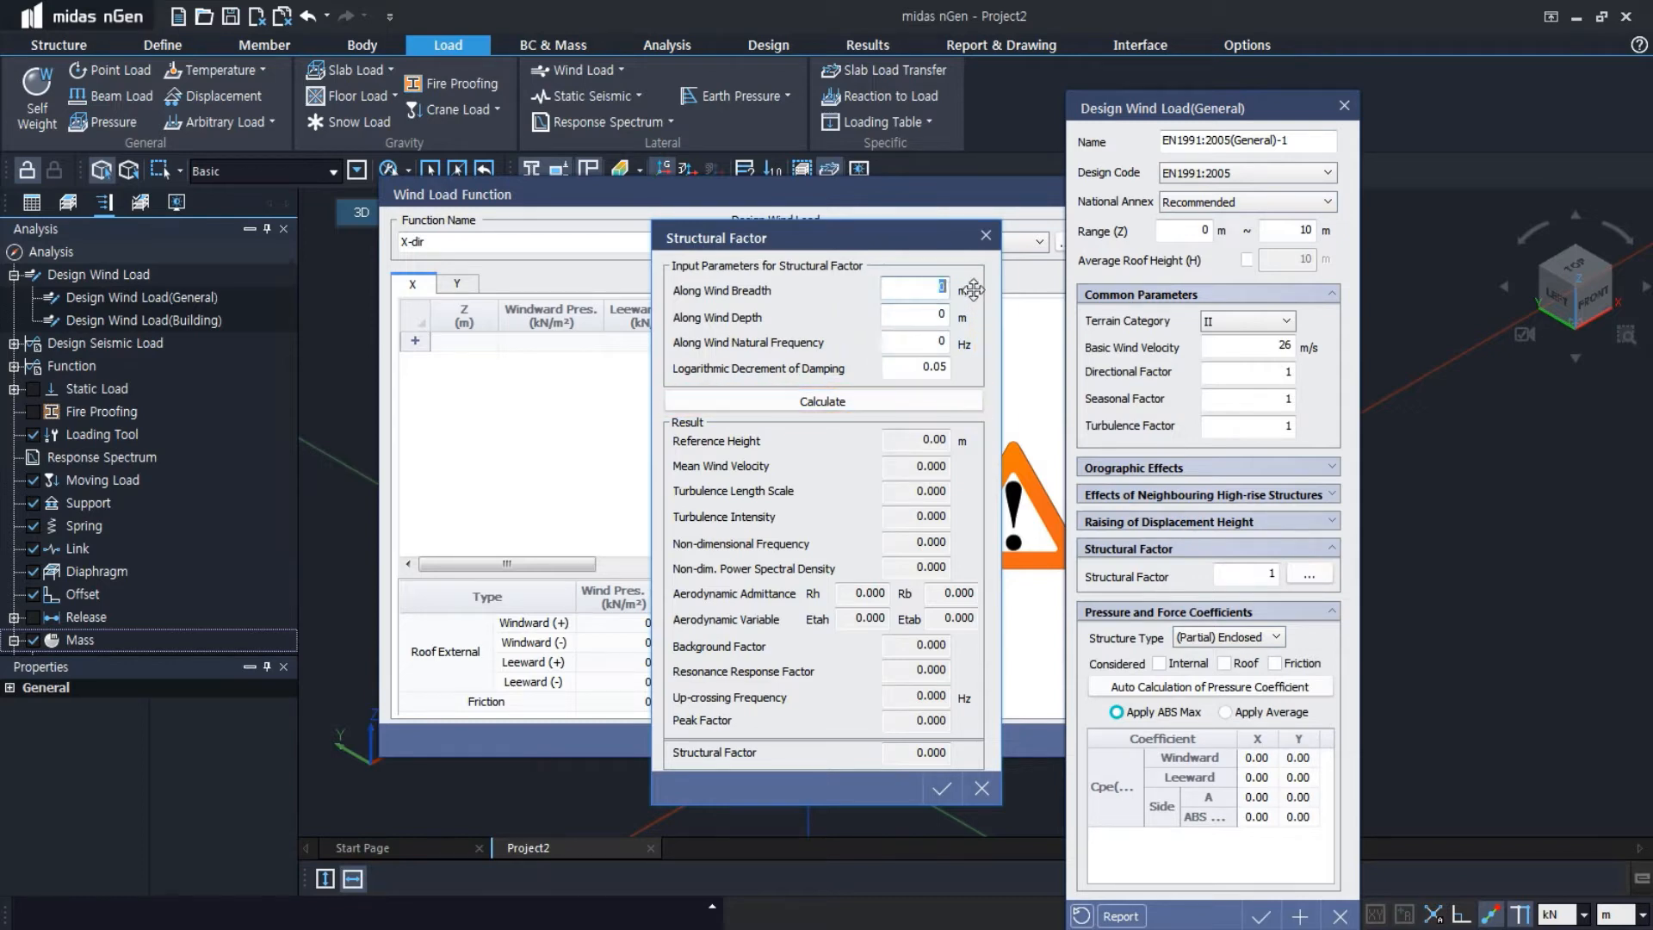
text(15)
key(Tab)
text(35)
key(Tab)
text(5.1)
key(Tab)
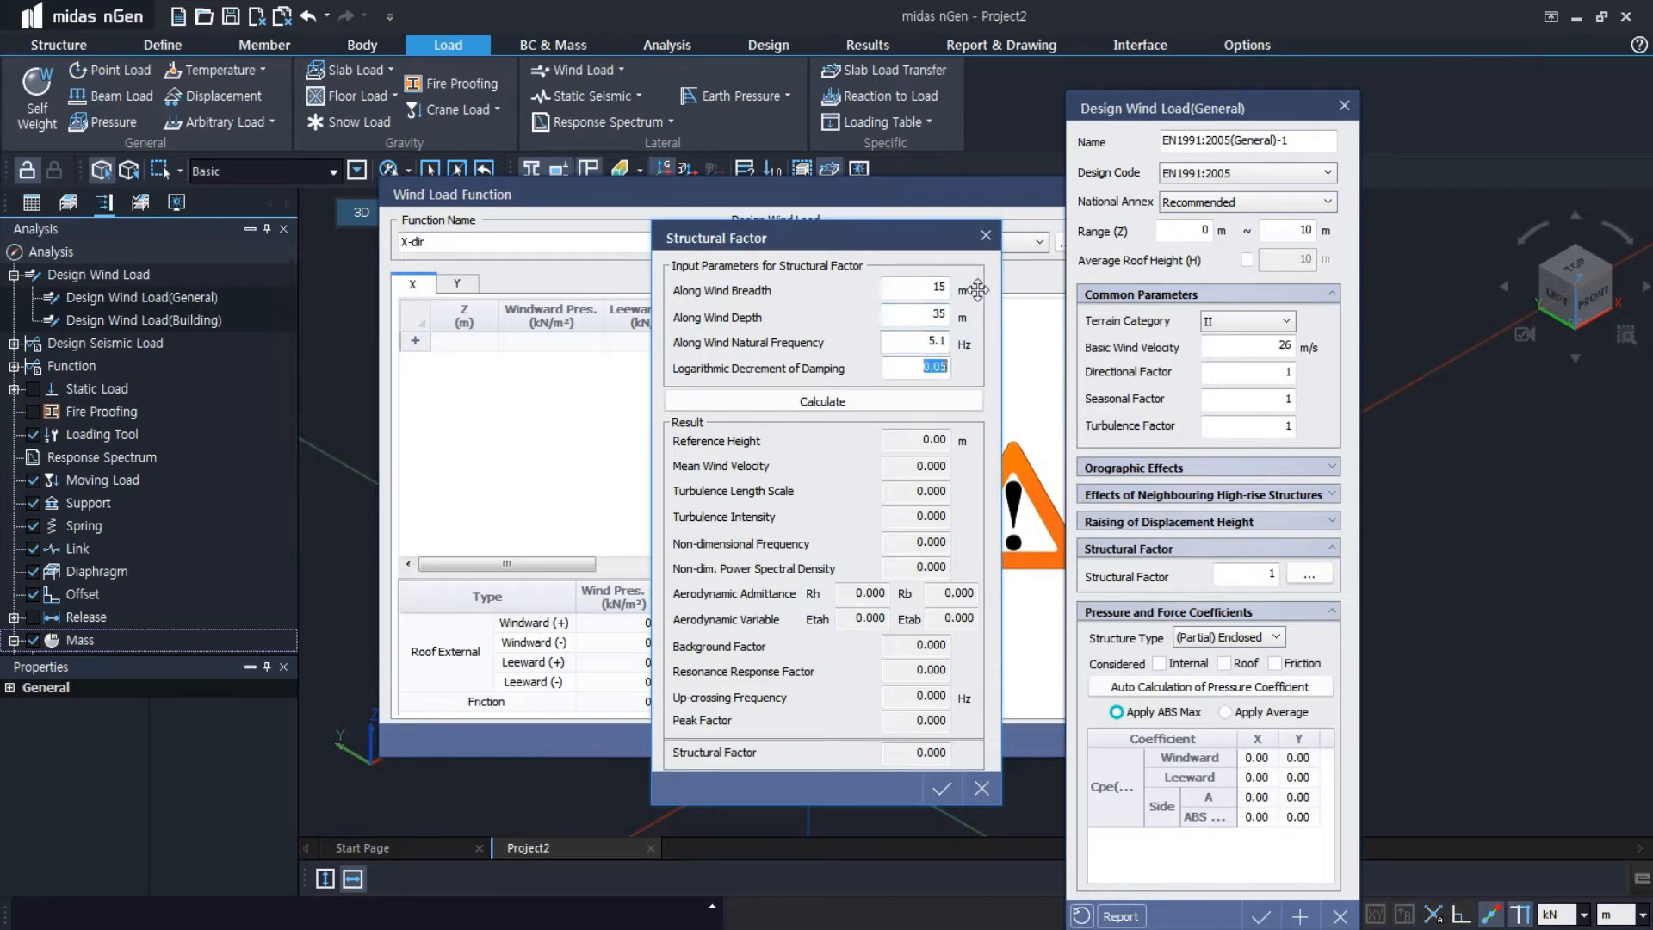
click(951, 402)
click(941, 788)
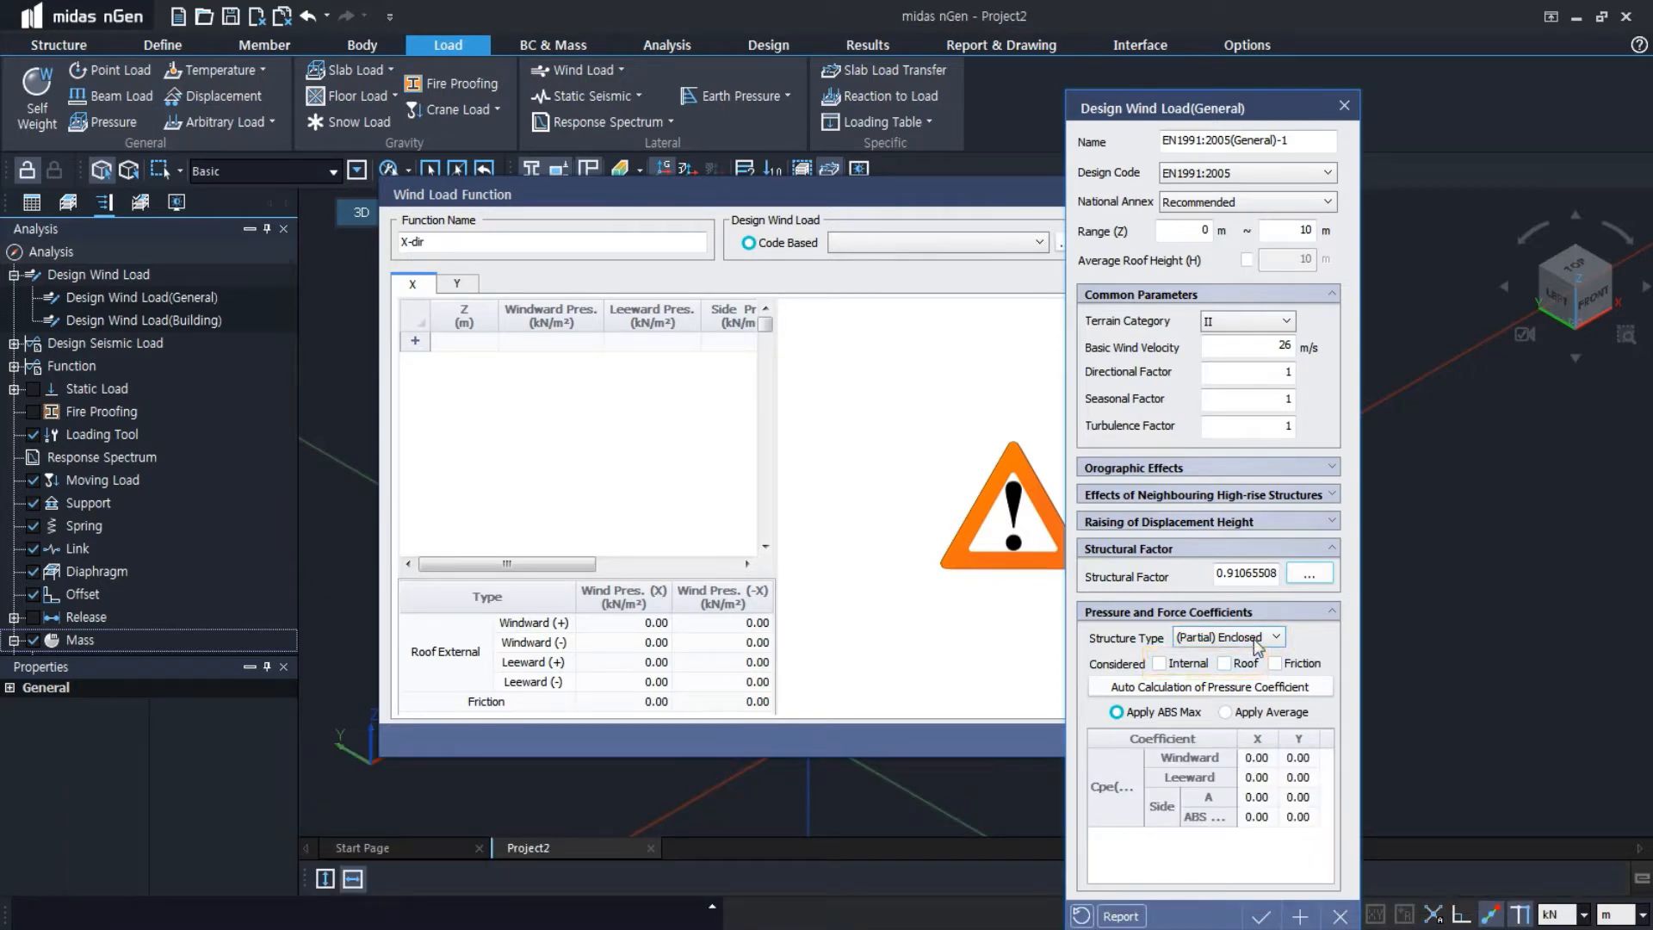
Keep the structure type (Partial) Enclosed and include internal and roof pressures in the coefficients
click(1257, 637)
click(1223, 657)
click(1205, 664)
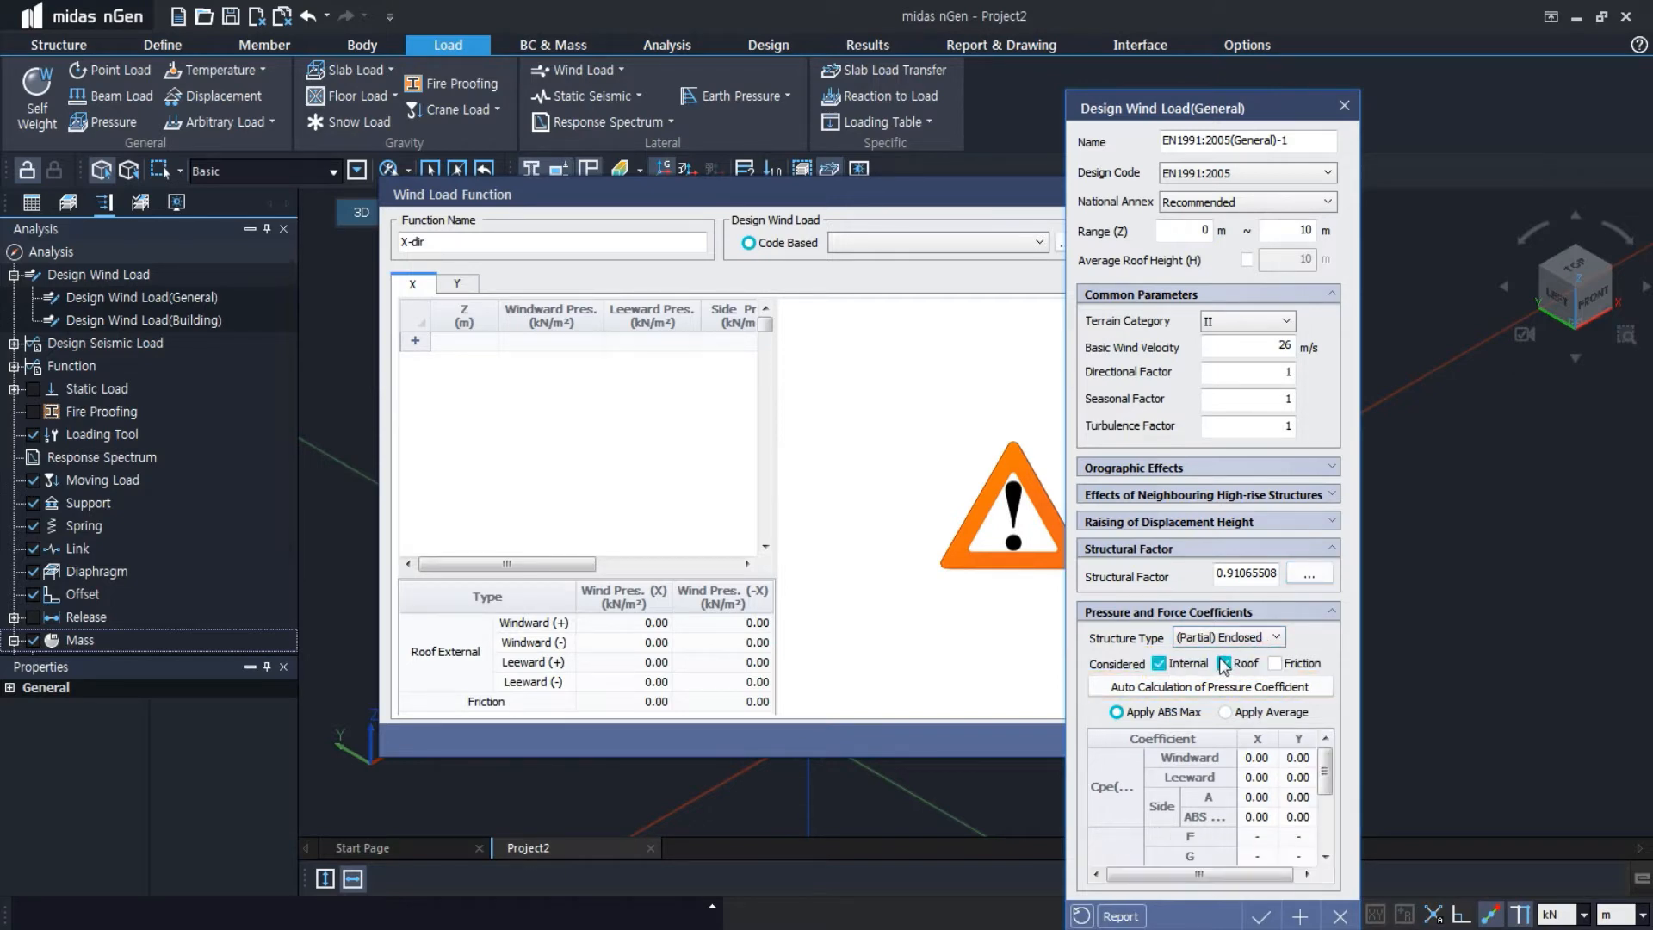
Auto-calculate the pressure coefficients for a Duopitch Roof with breadths of 15 m major and 35 m orthogonal
click(1228, 687)
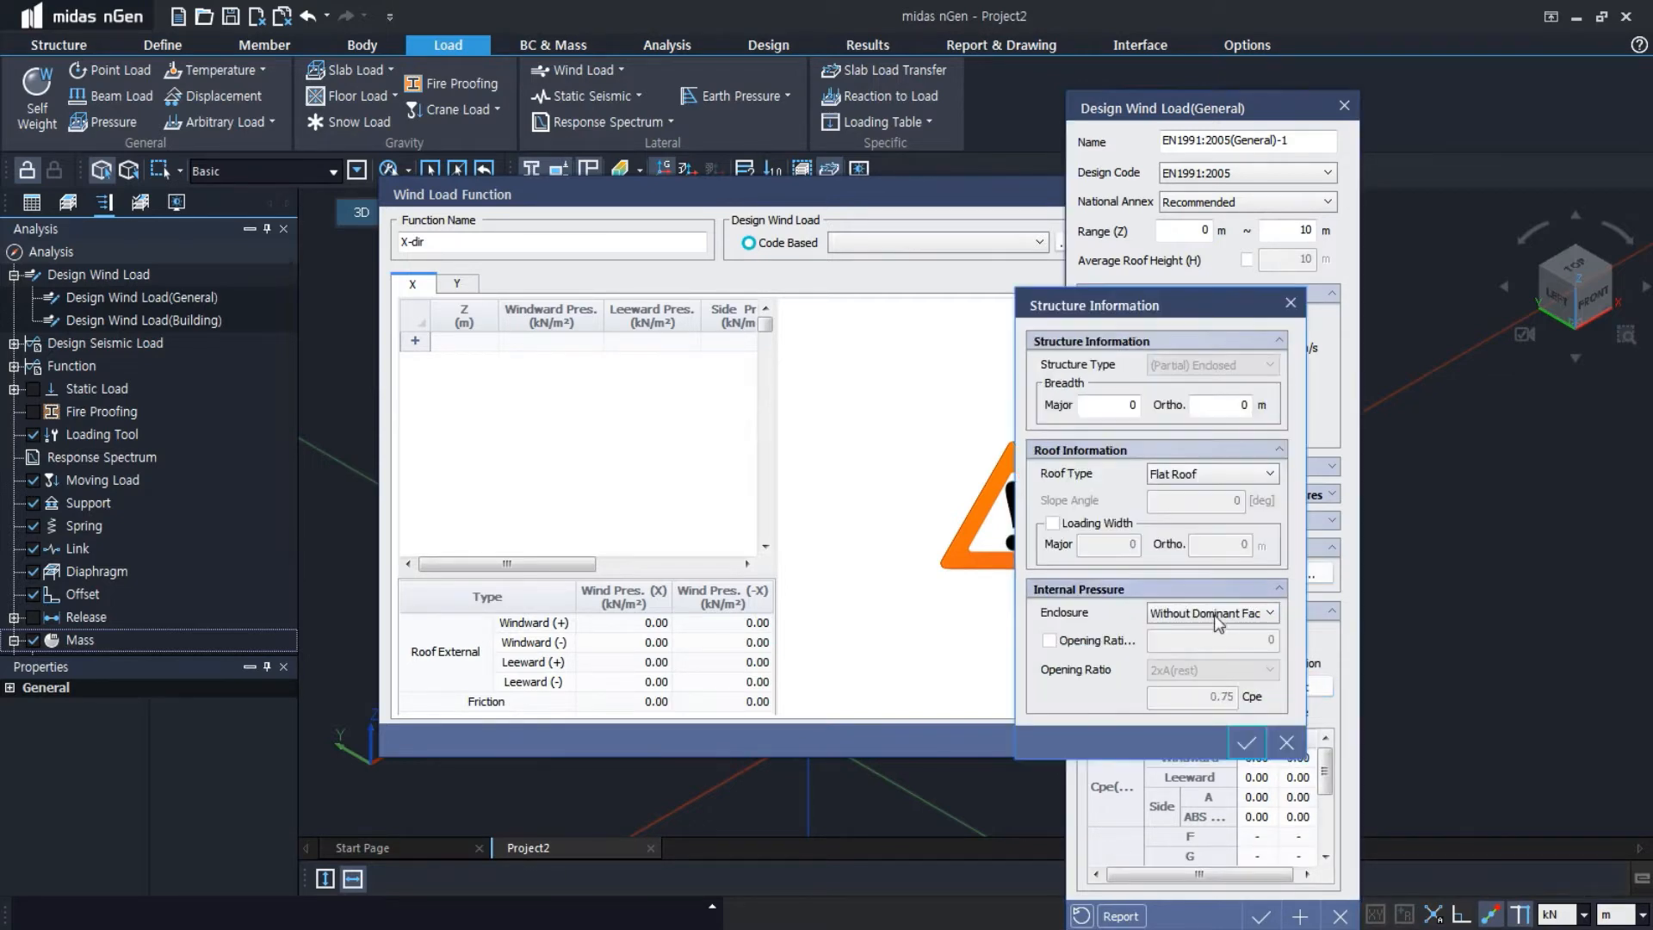
click(1110, 406)
text(15)
key(Tab)
text(35)
key(Tab)
click(1226, 479)
click(1224, 511)
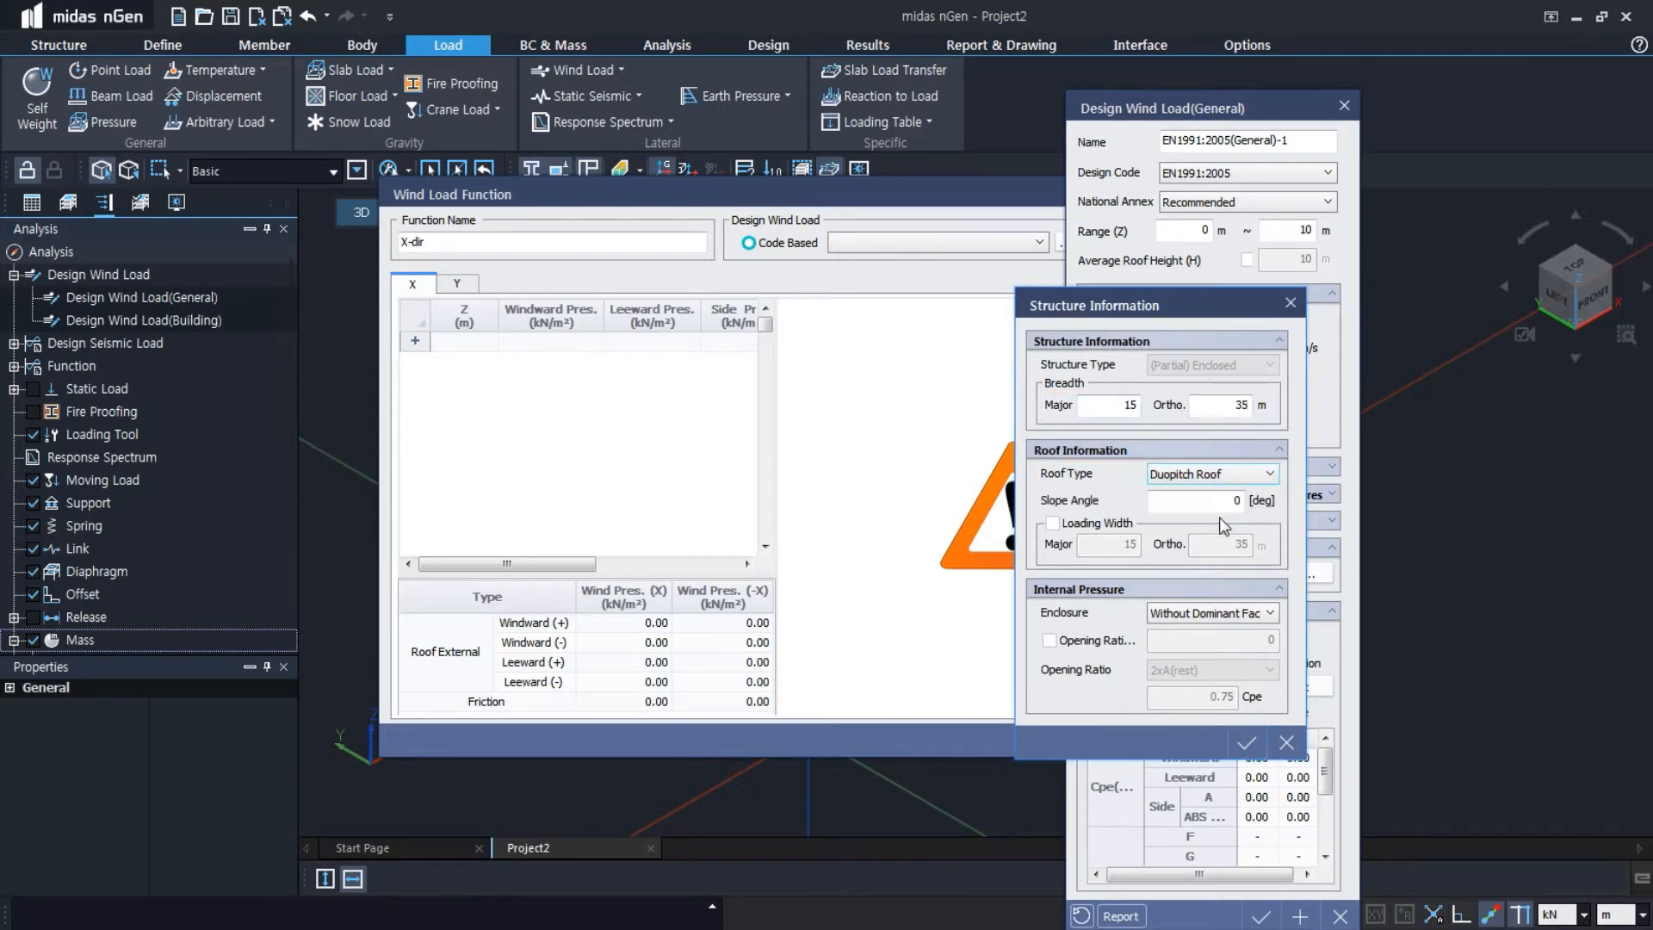
click(1248, 743)
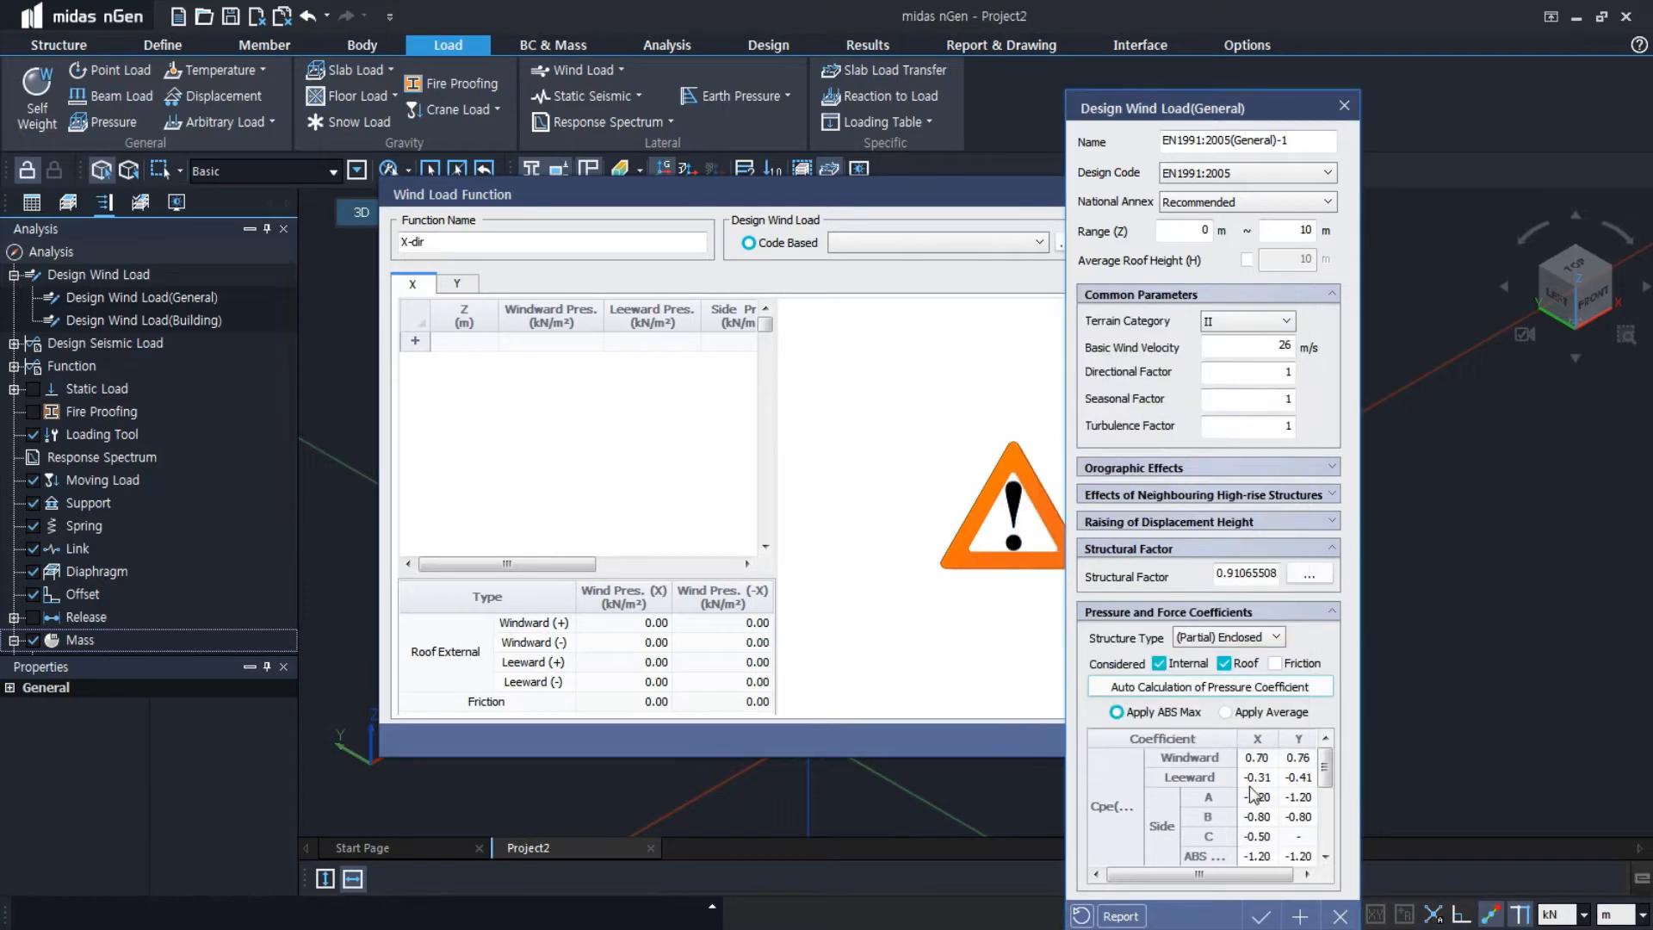
Confirm the EN1991:2005 design wind load, save the X-dir wind load function and close its dialog
click(1261, 916)
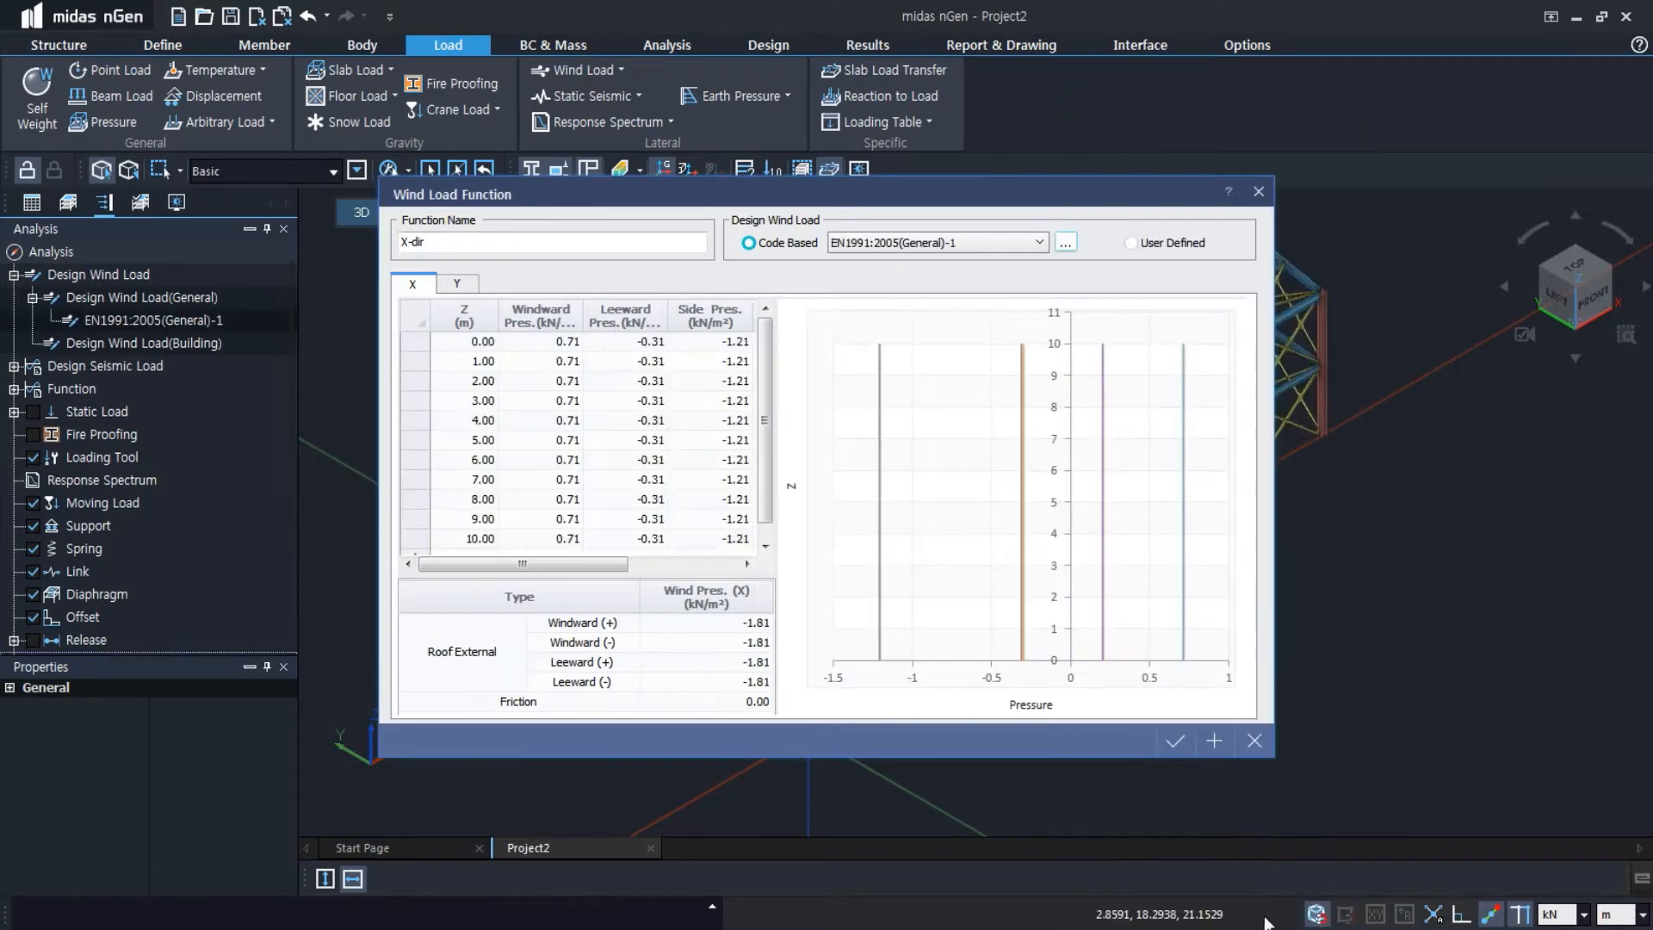
click(1171, 747)
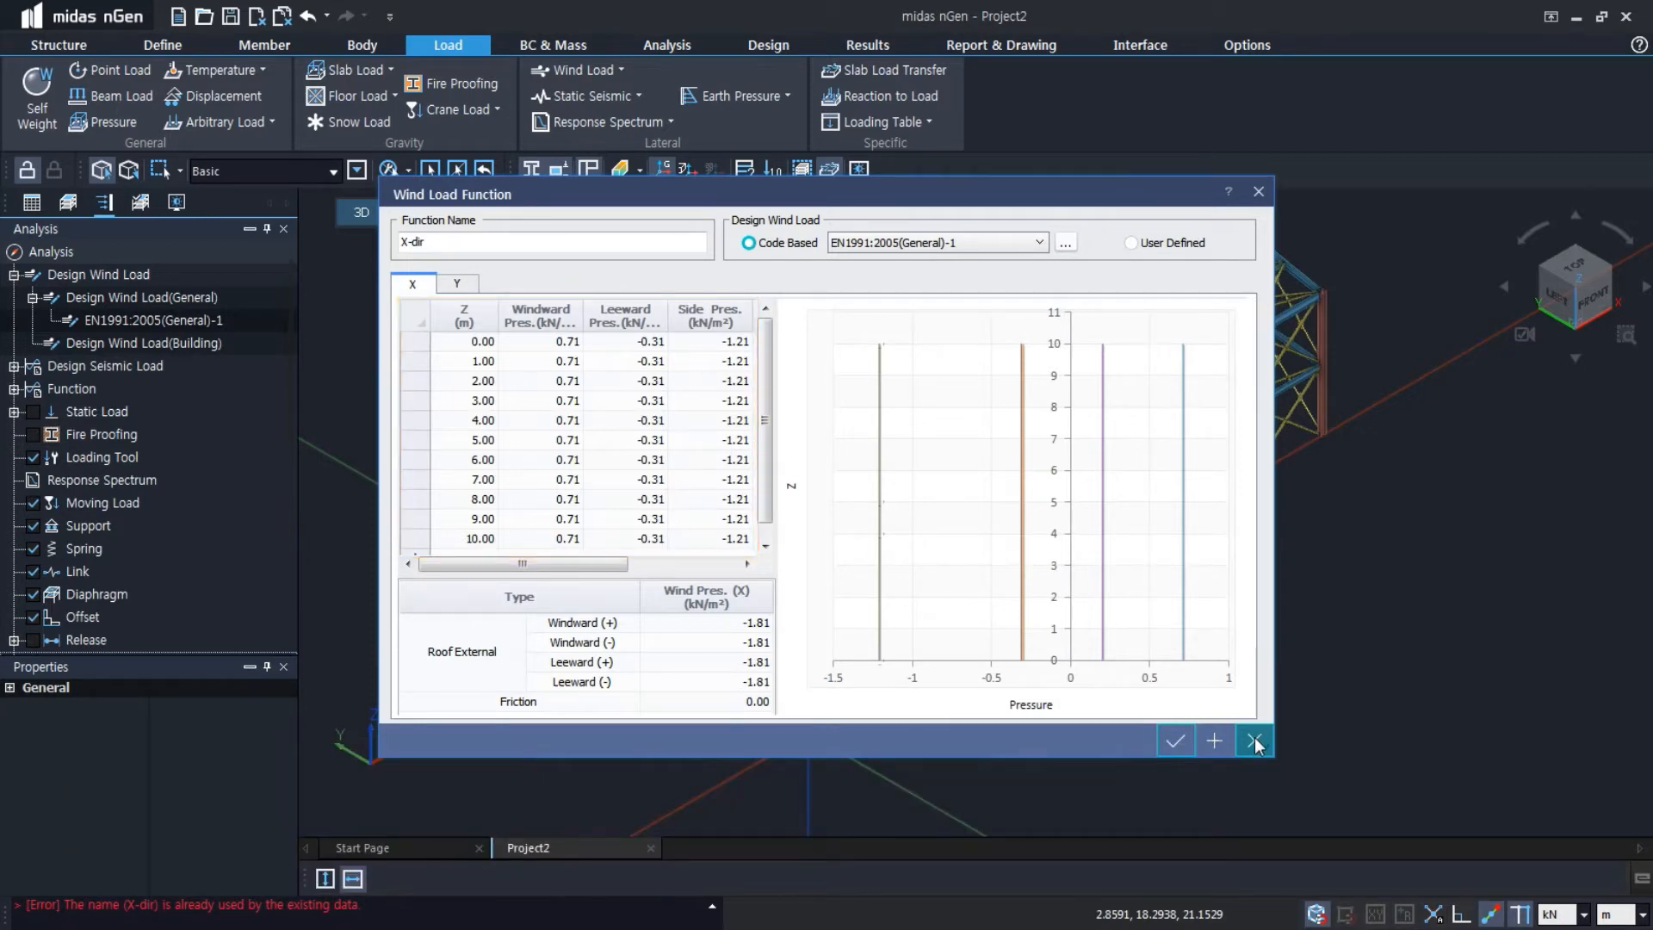
click(1254, 737)
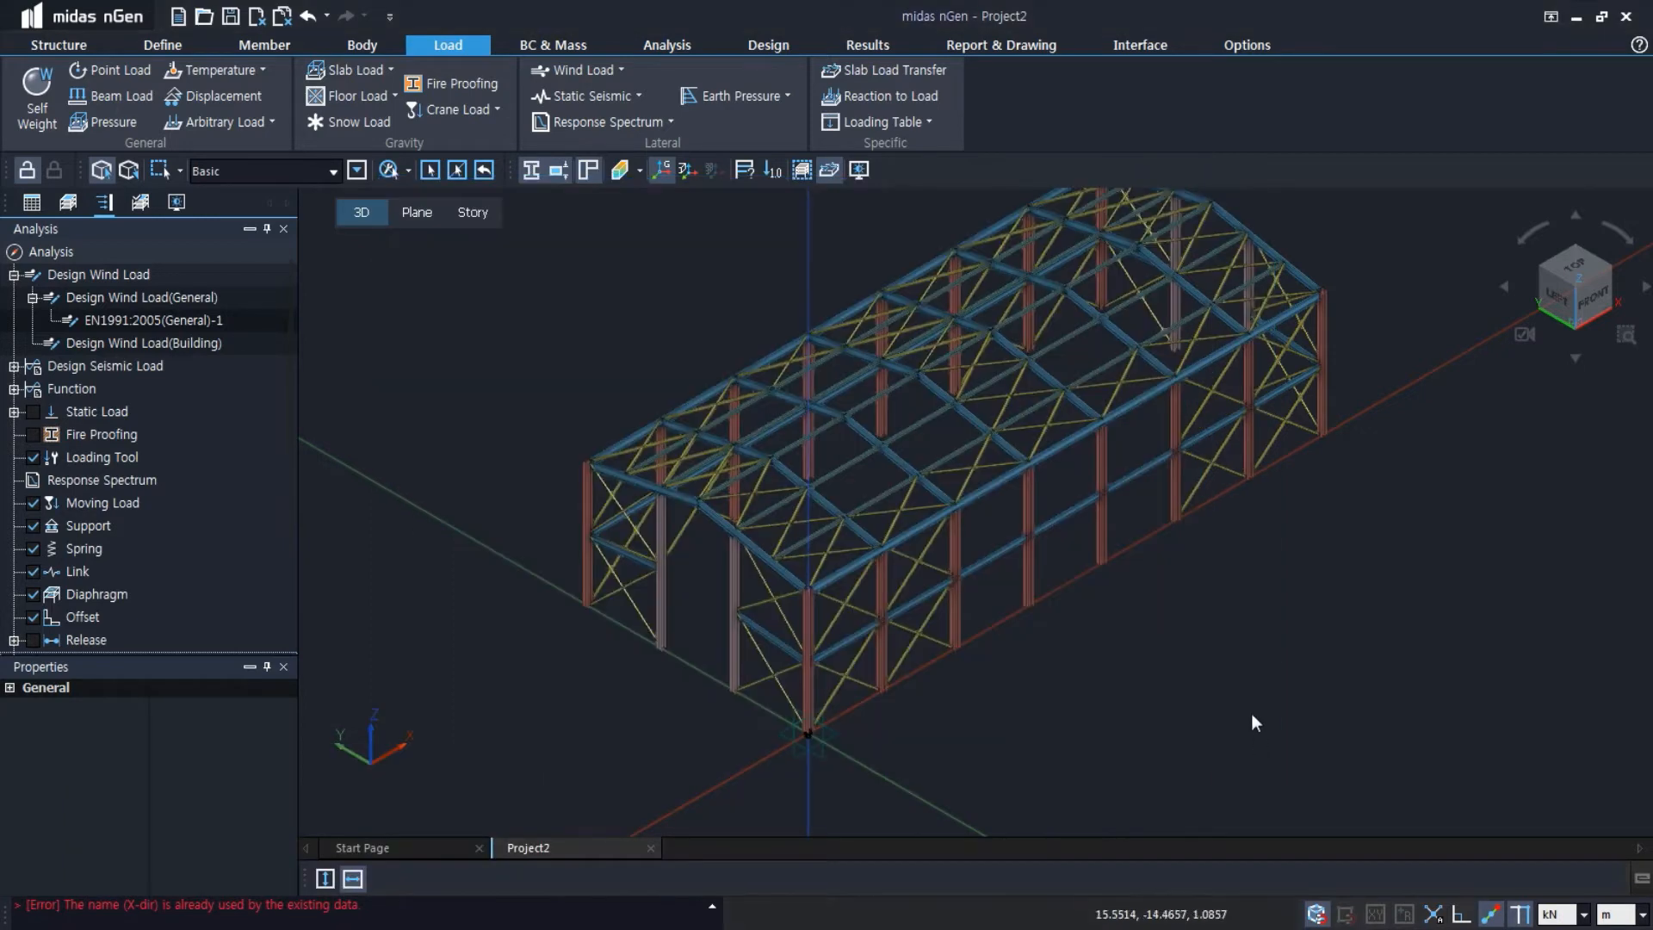
Start a second wind load function and name it Y-dir
click(619, 70)
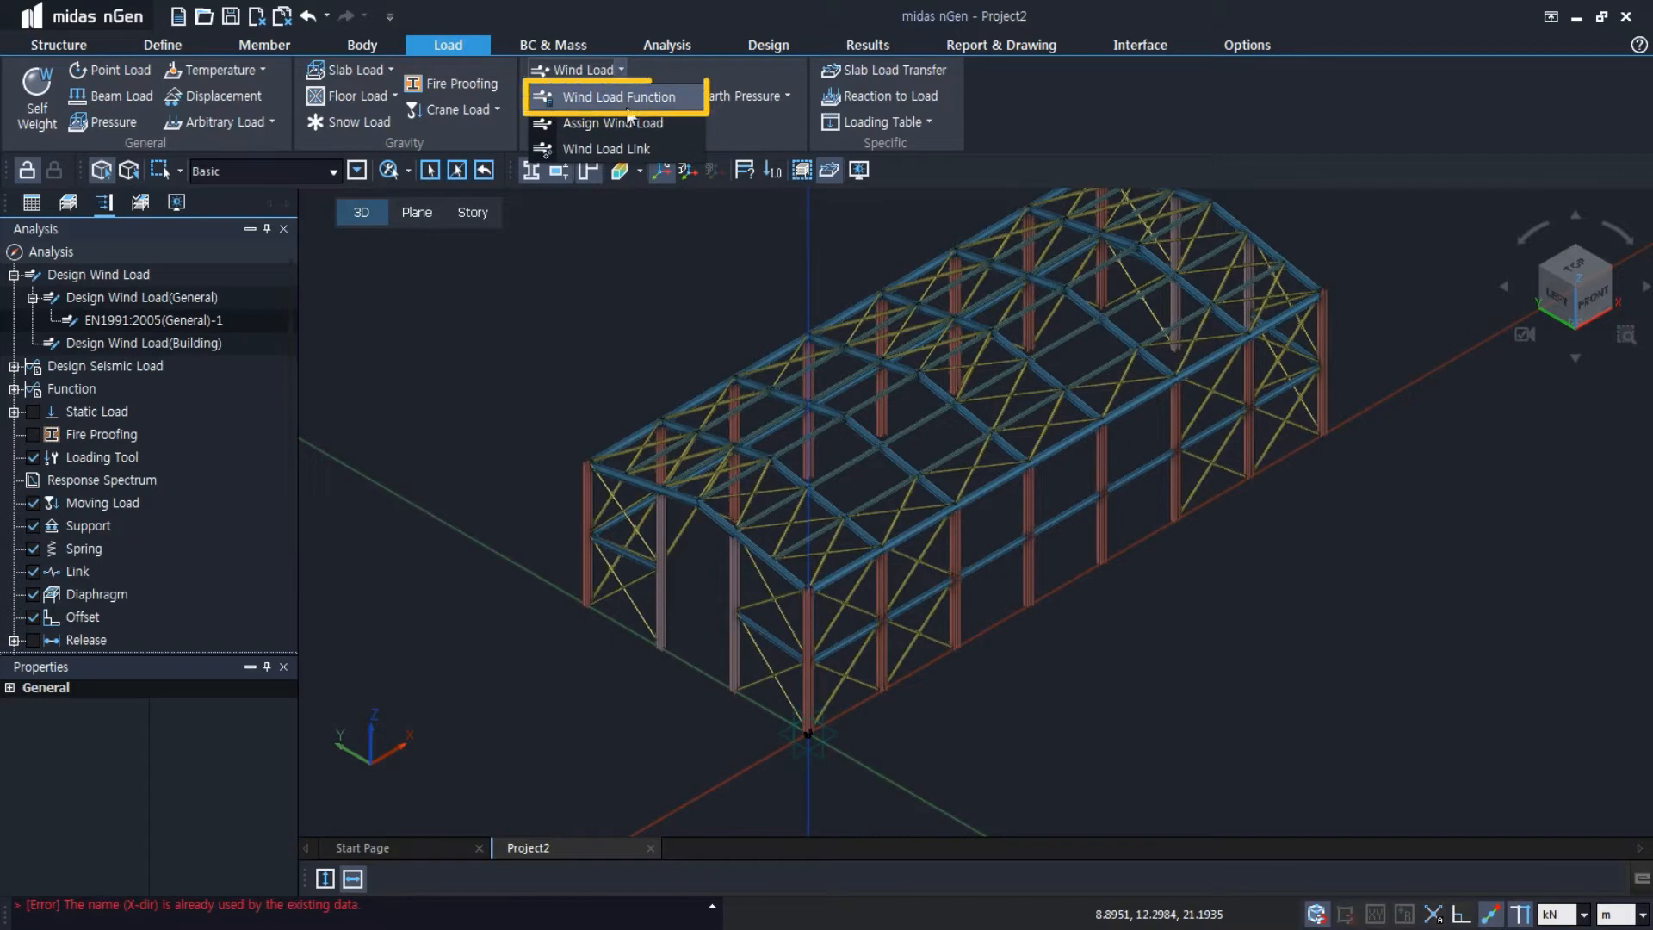
click(627, 107)
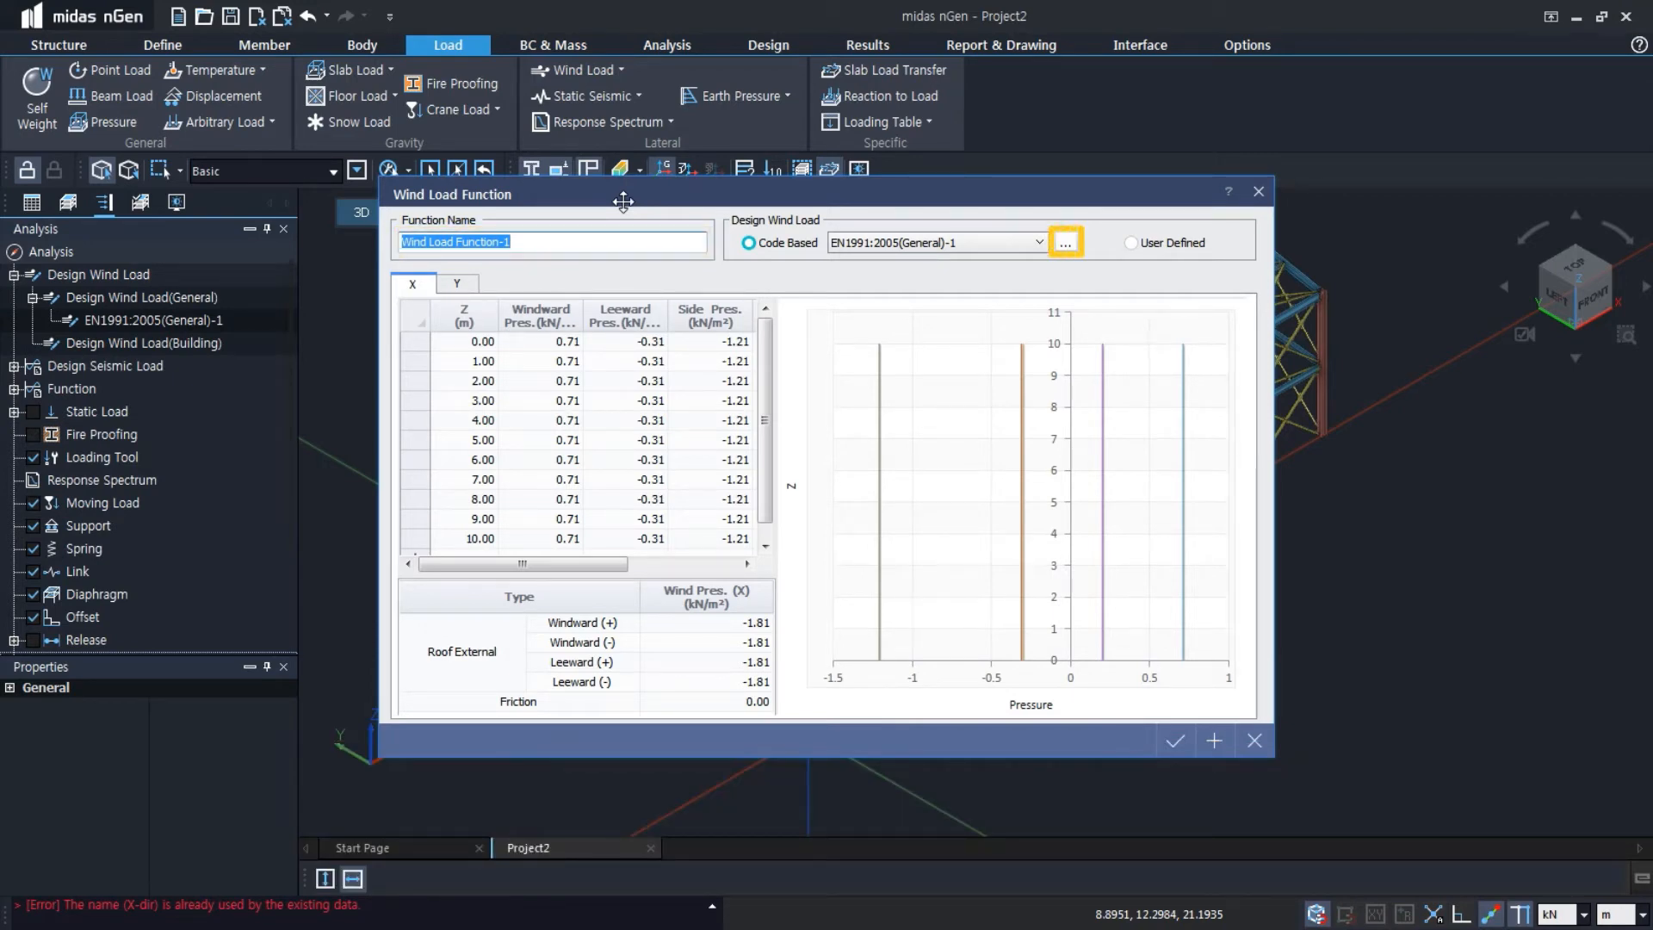
text(Y-dir)
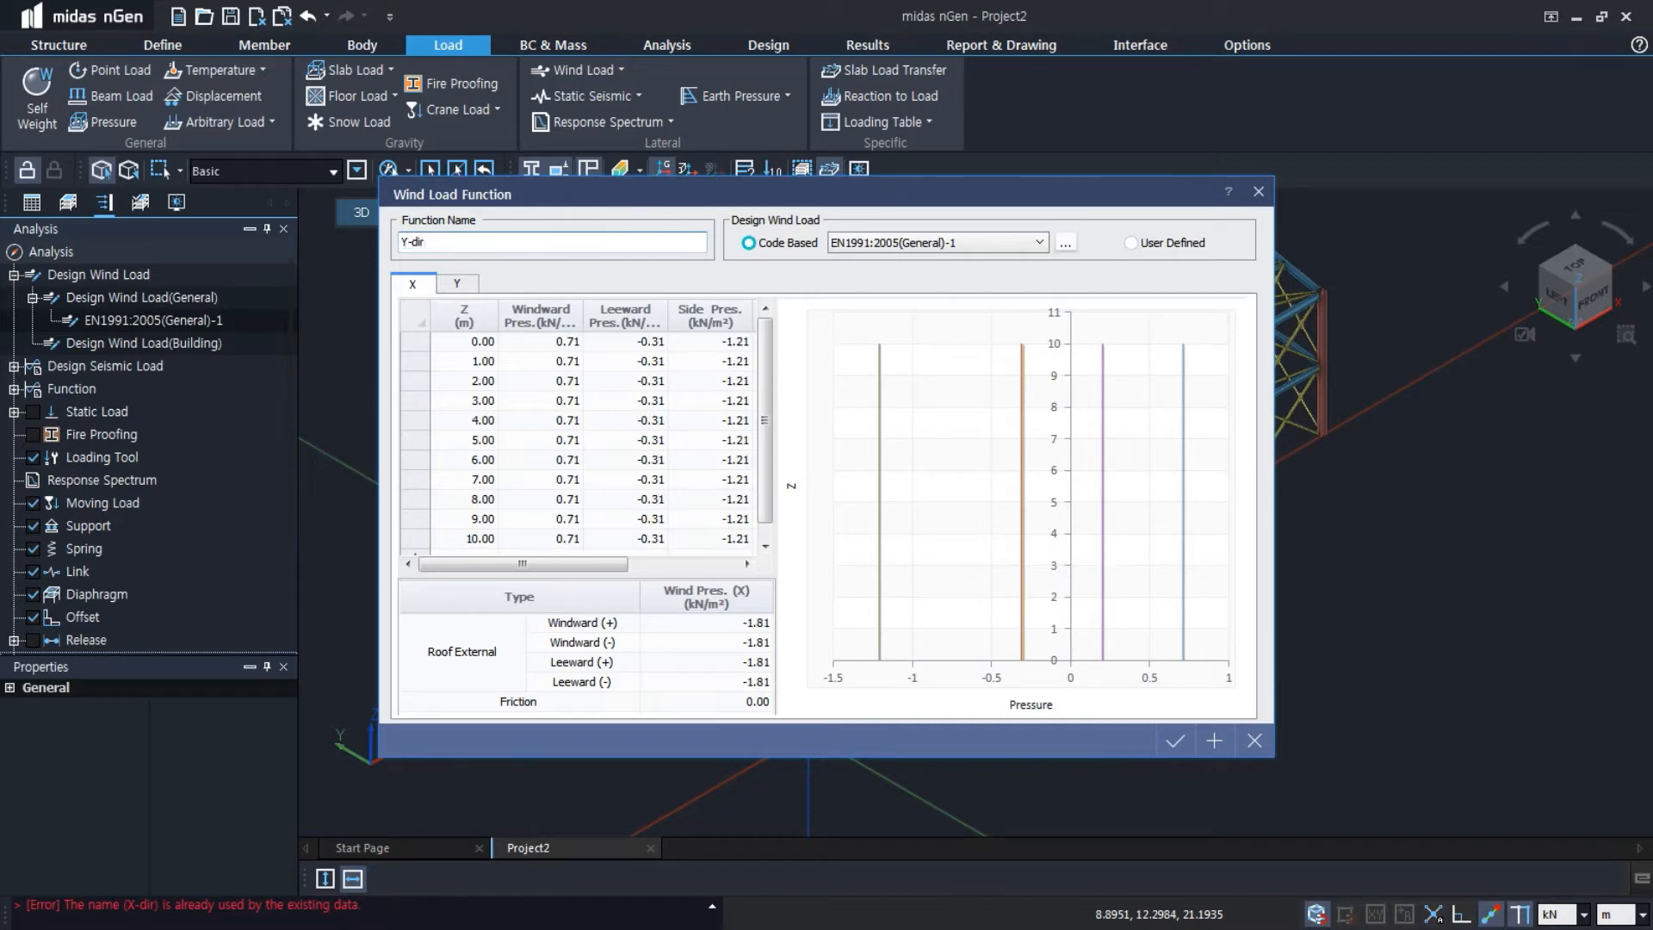
Create another design wind load for Y-dir using EN1991:2005 with the upper Z range limit at 10 m
click(1065, 243)
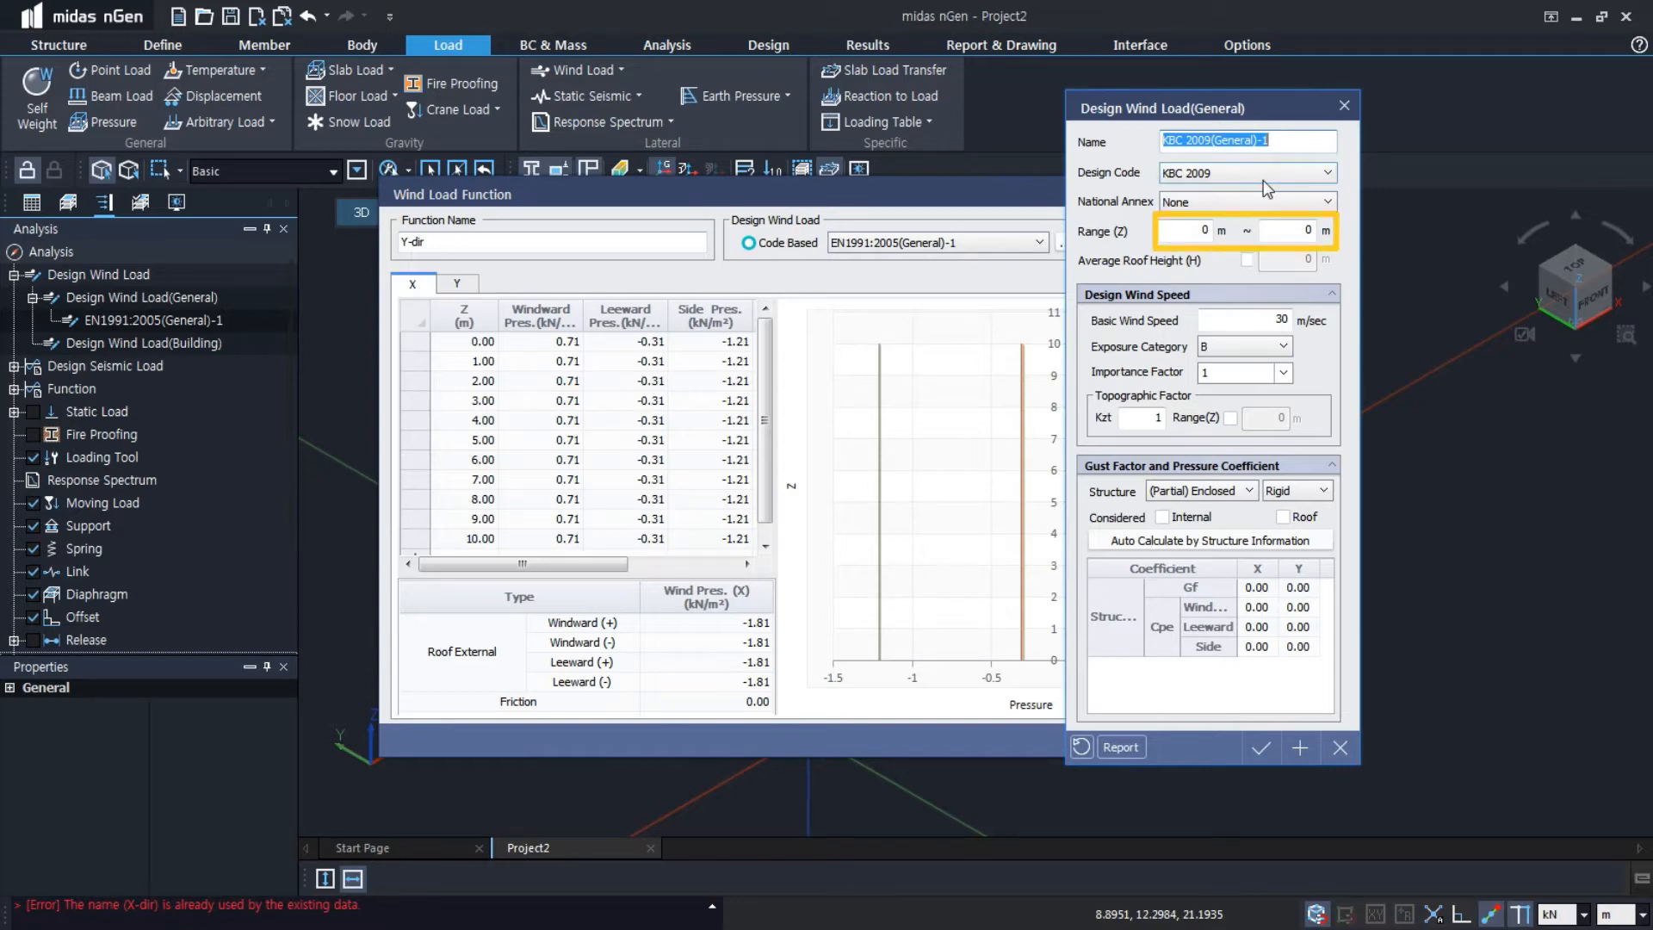
click(1265, 175)
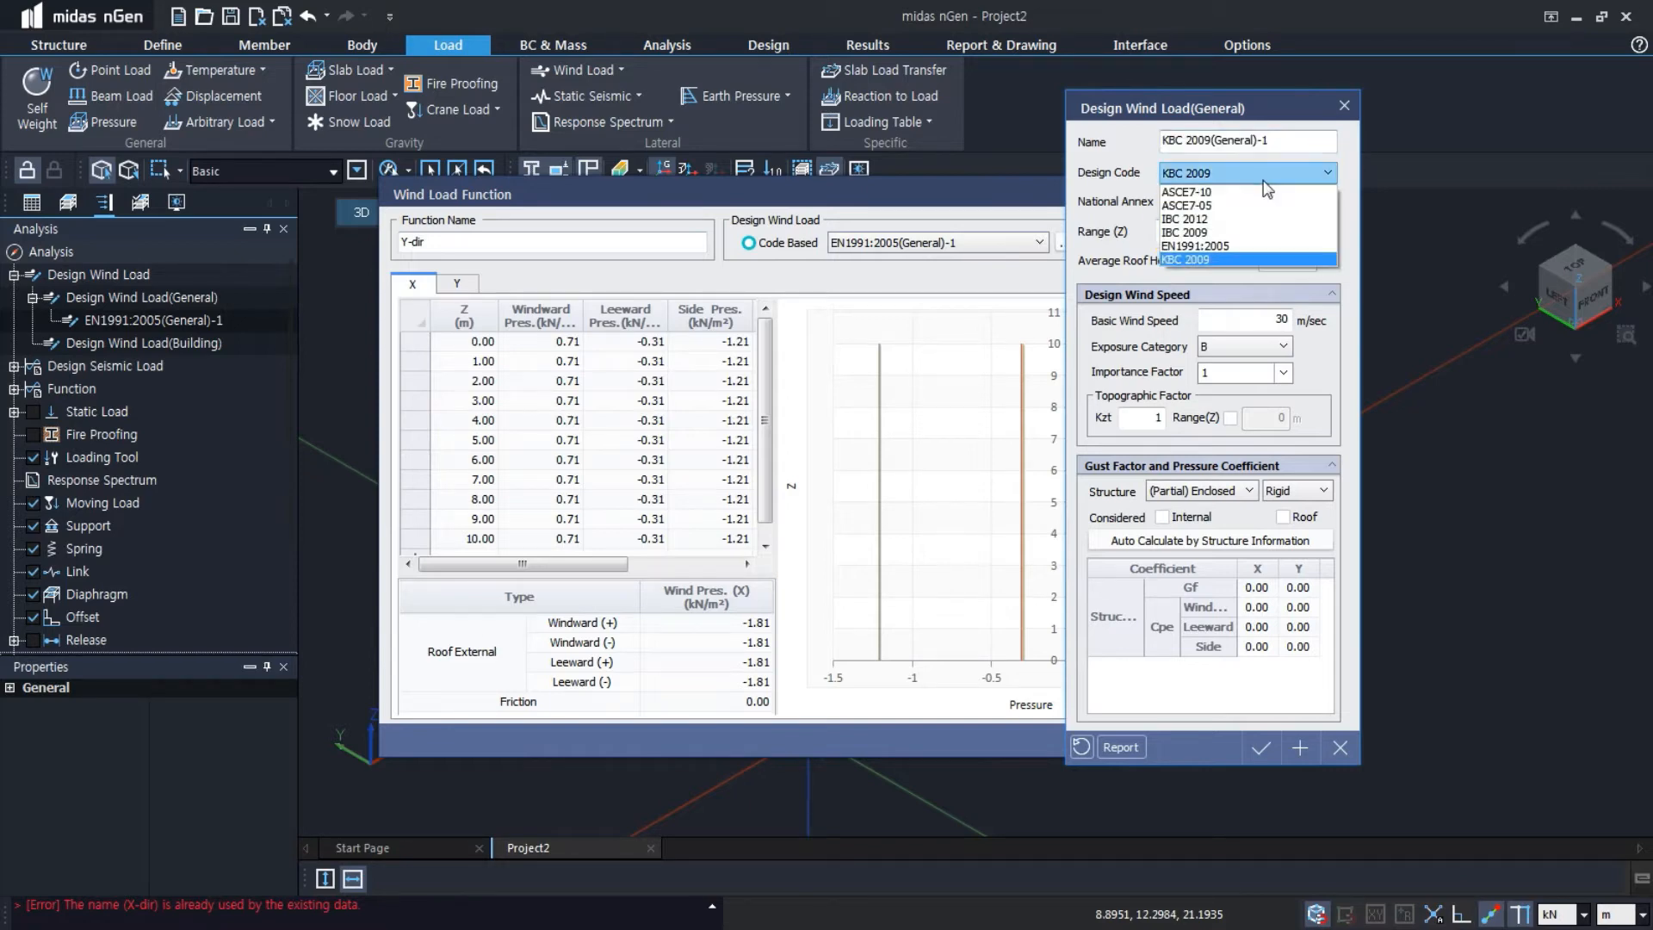
click(1253, 241)
click(1305, 231)
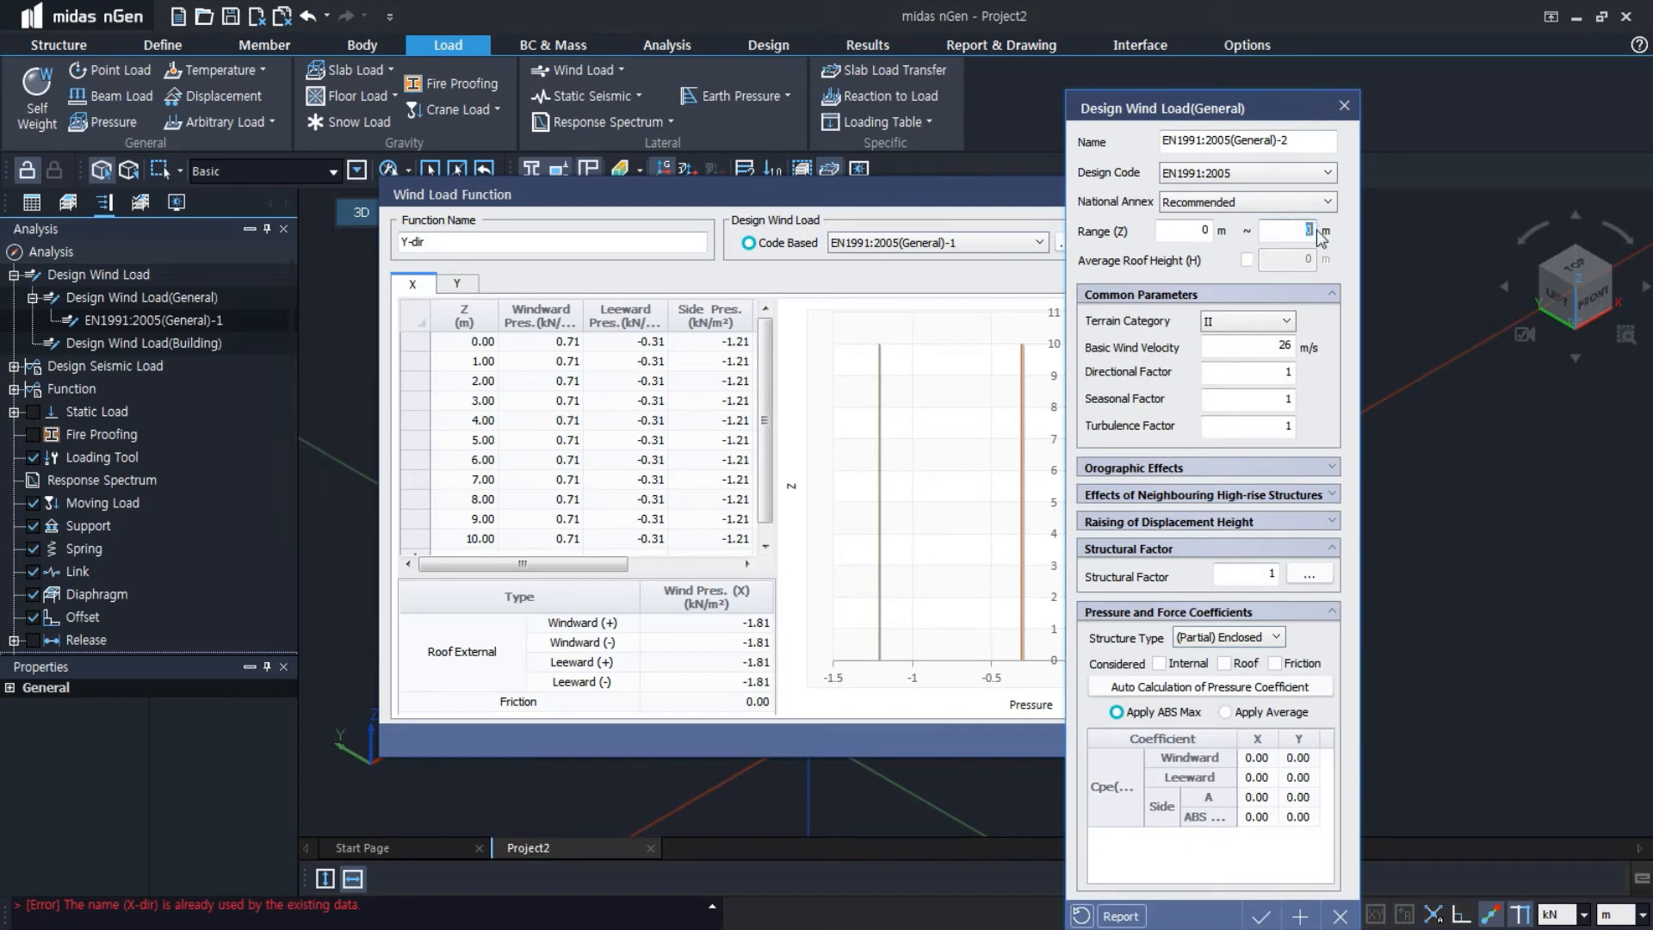
text(10)
key(Return)
Calculate and apply the Y-dir load's structural factor with breadth 15 m, depth 35 m and natural frequency 5.1 Hz
click(1334, 577)
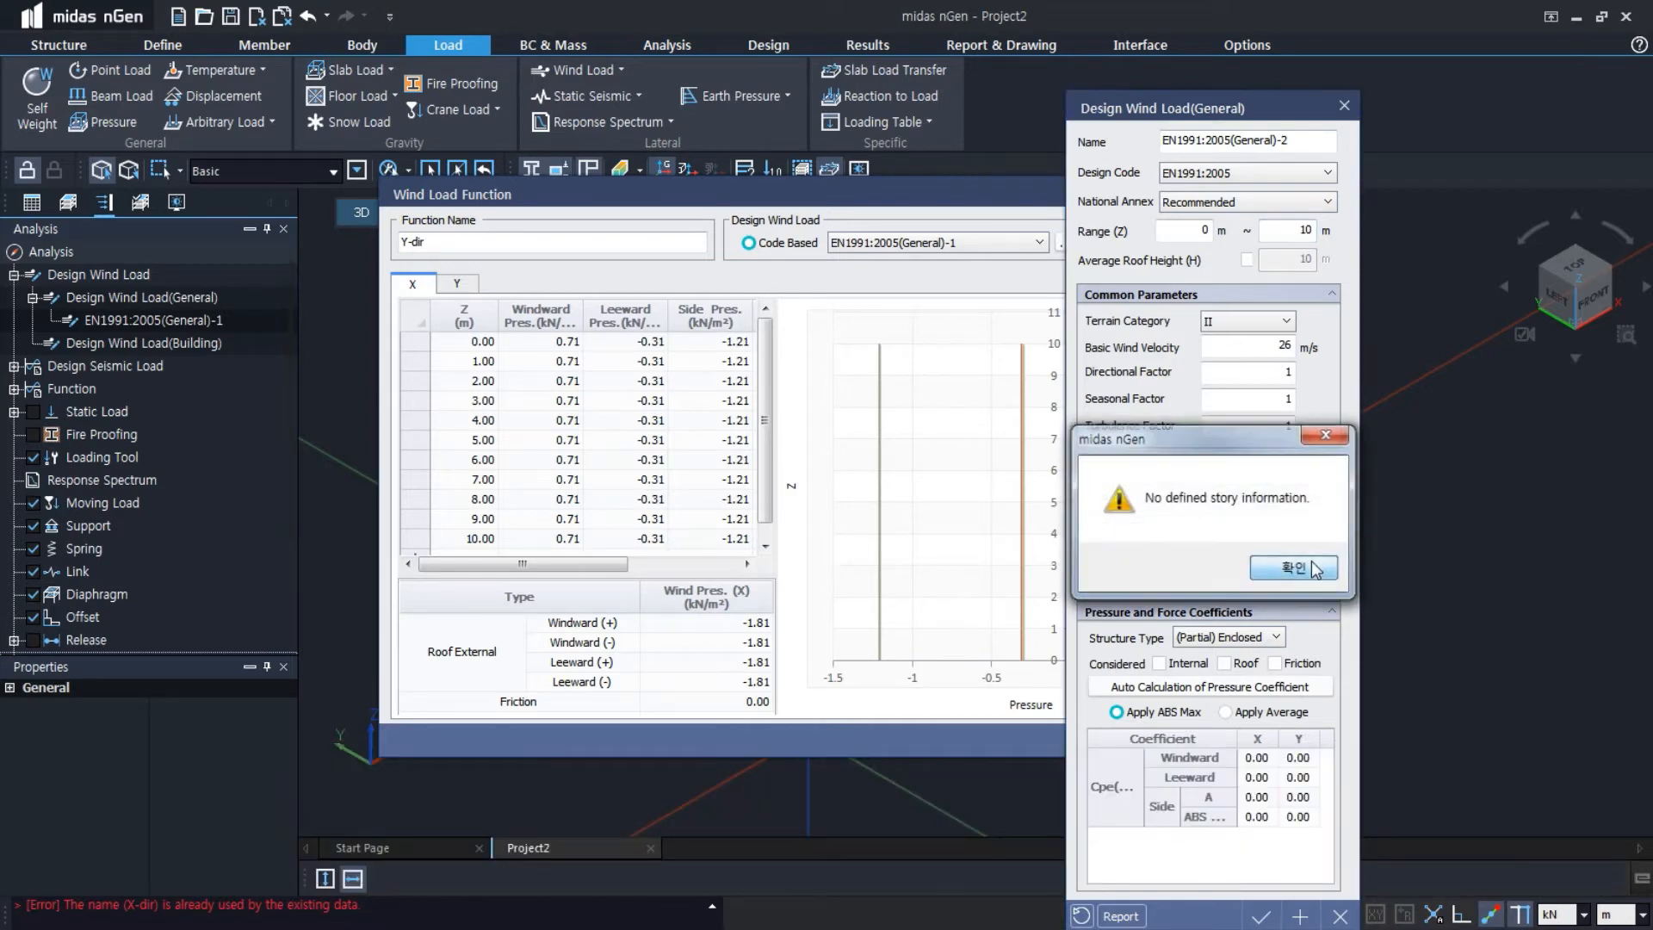
click(1294, 569)
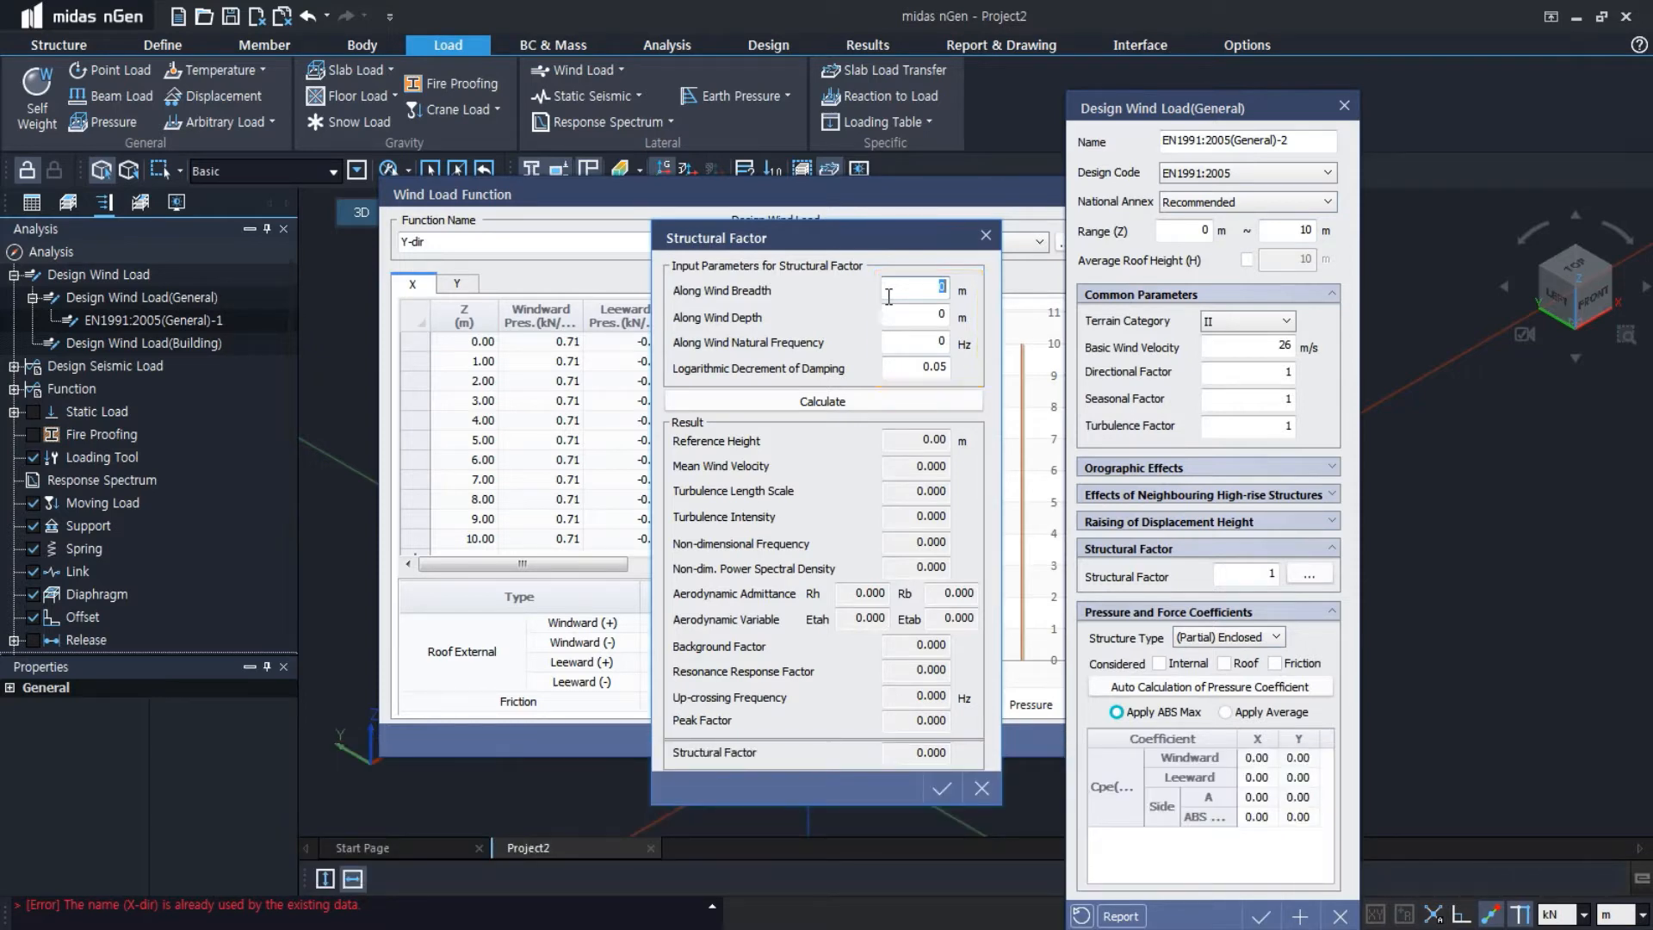
text(15)
key(Tab)
text(35)
key(Tab)
text(5.1)
click(874, 405)
click(943, 787)
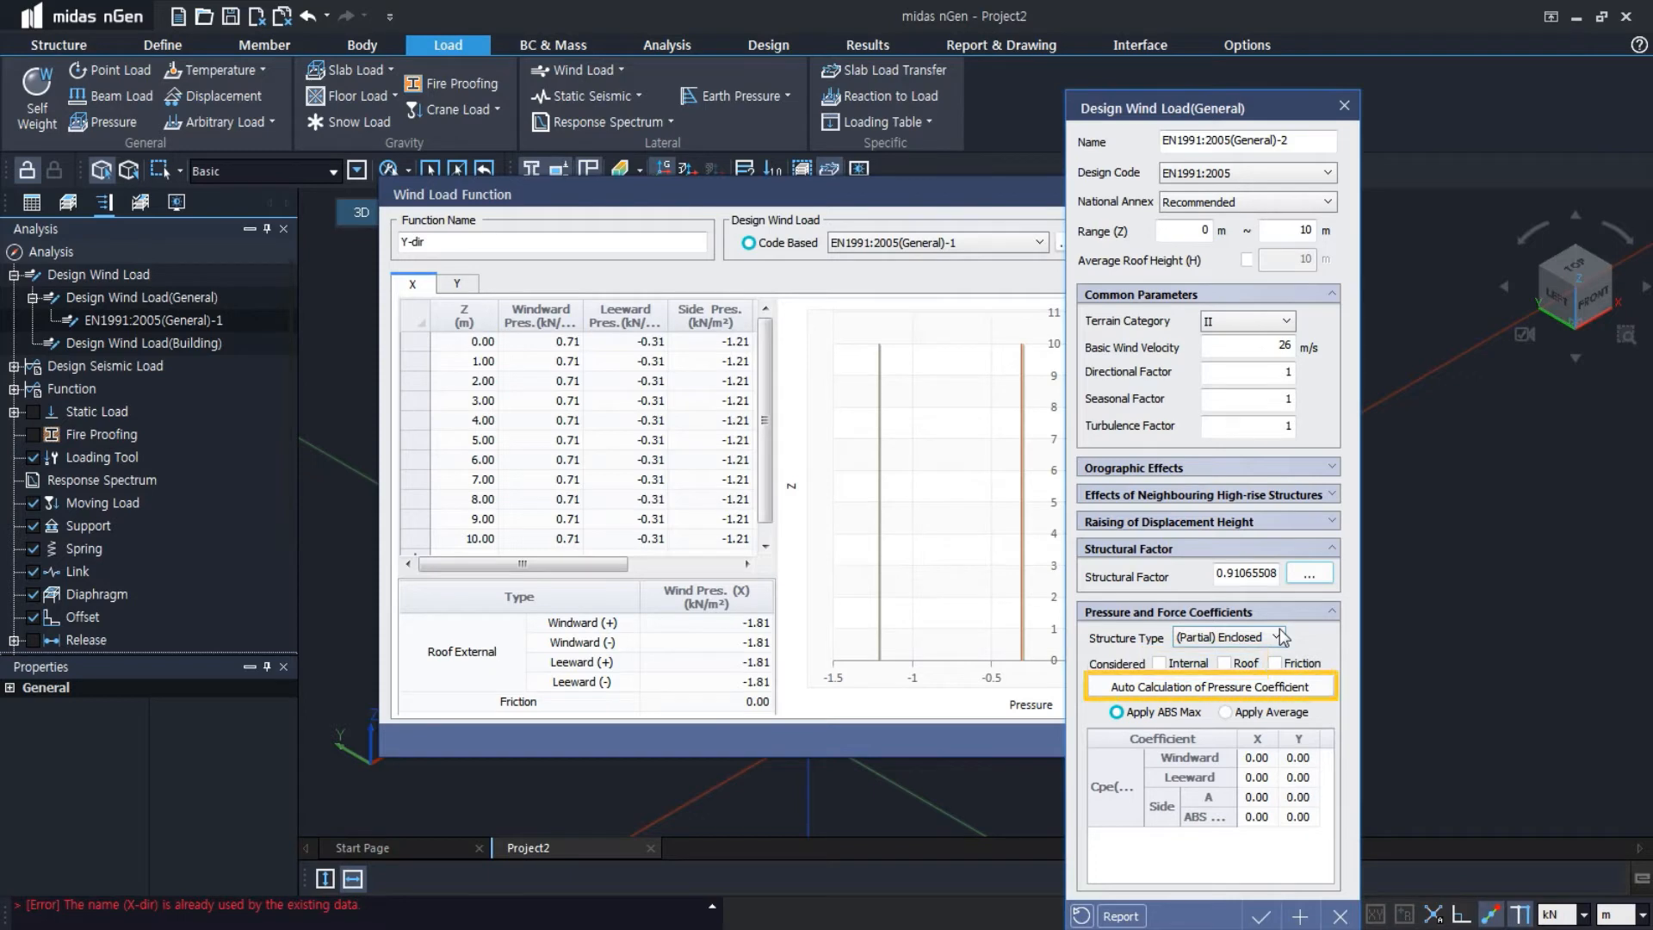
Include internal and roof pressures, and set the structure breadths for auto calculation to 35 m major and 15 m orthogonal
click(1159, 663)
click(1224, 664)
click(1223, 687)
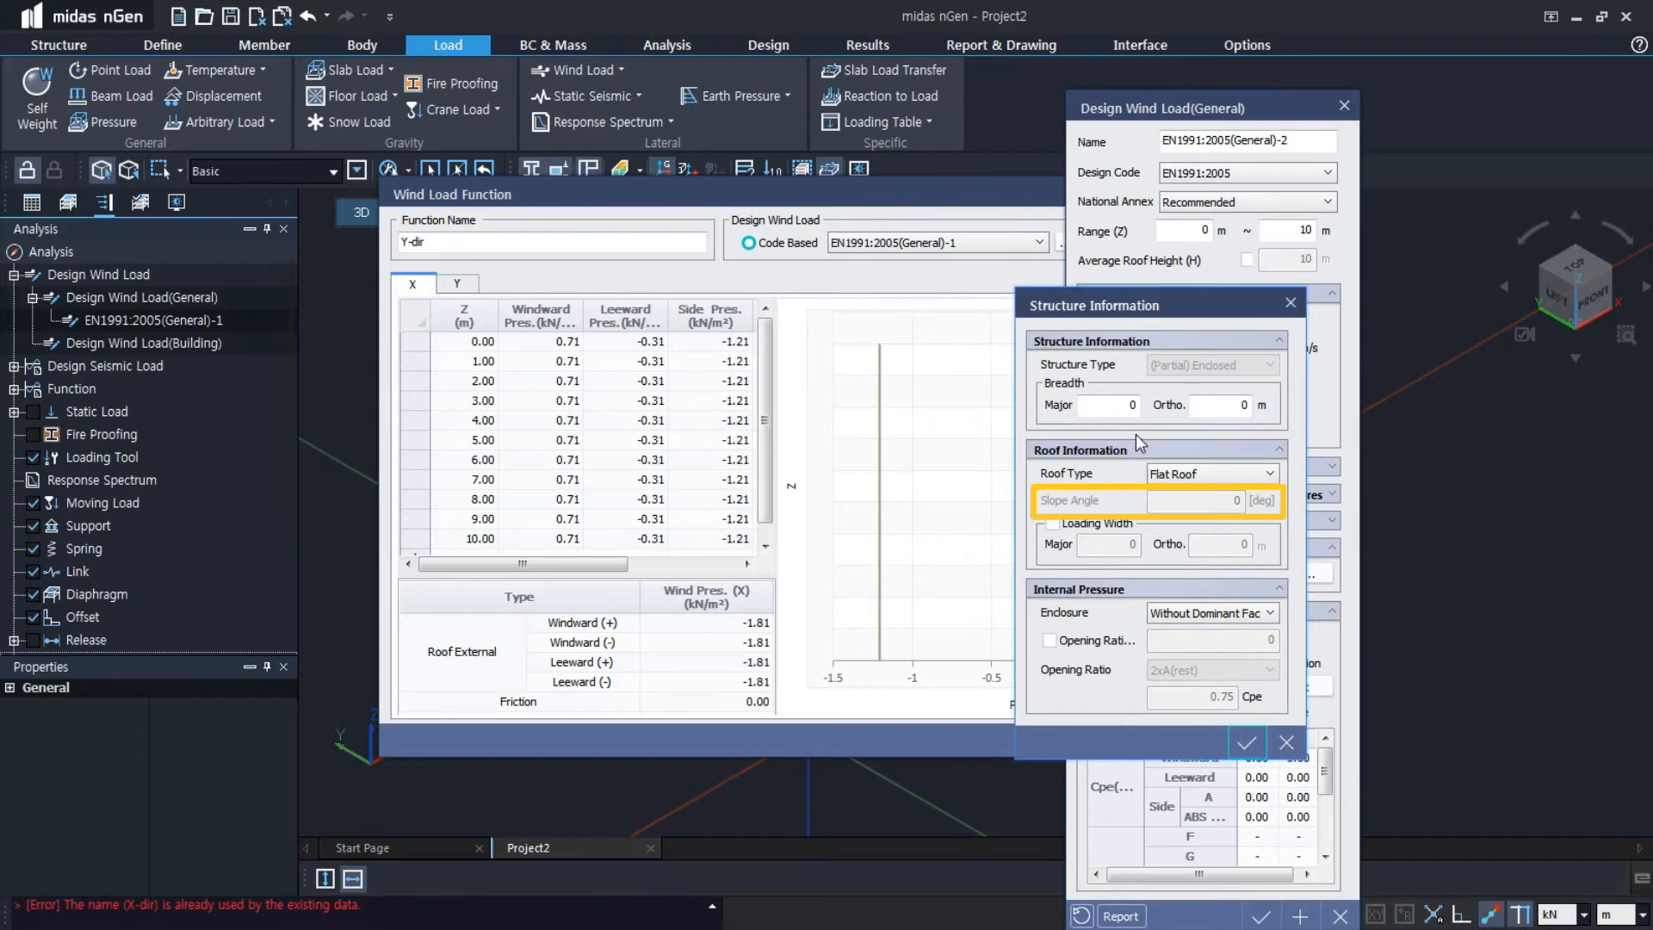
drag(1111, 406, 1234, 415)
text(35)
key(Tab)
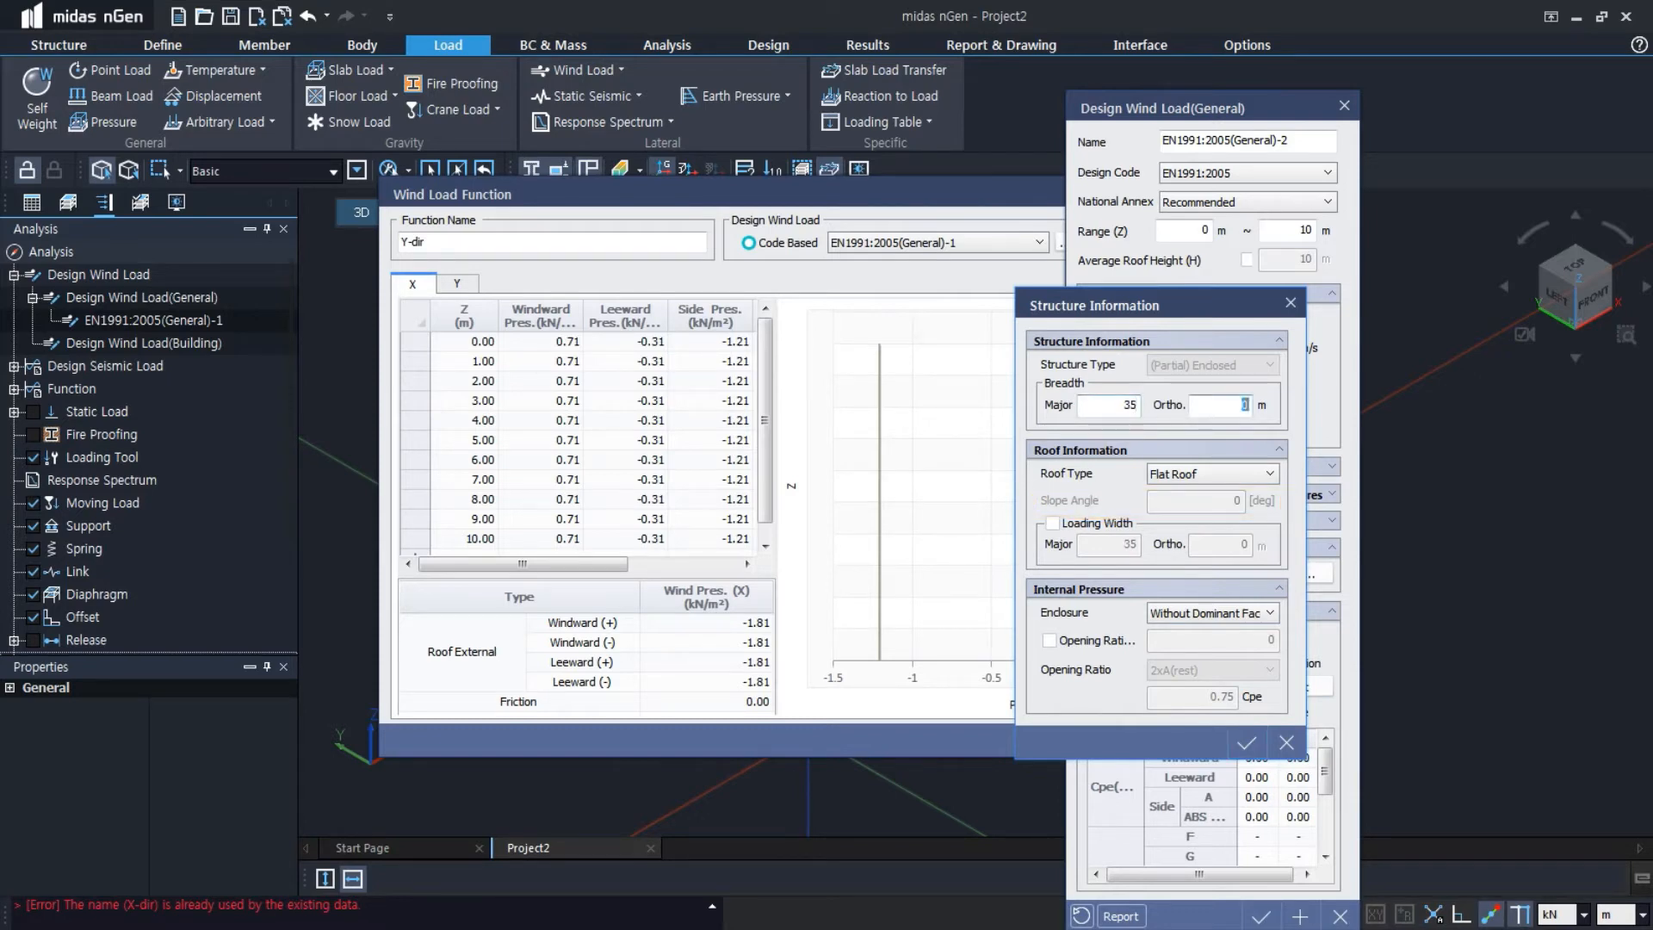
text(15)
key(shift+Tab)
Set the roof type to Duopitch Roof with a slope angle of 11.3 degrees and calculate the pressure coefficients
click(1209, 473)
click(1214, 520)
click(1204, 501)
text(11.3)
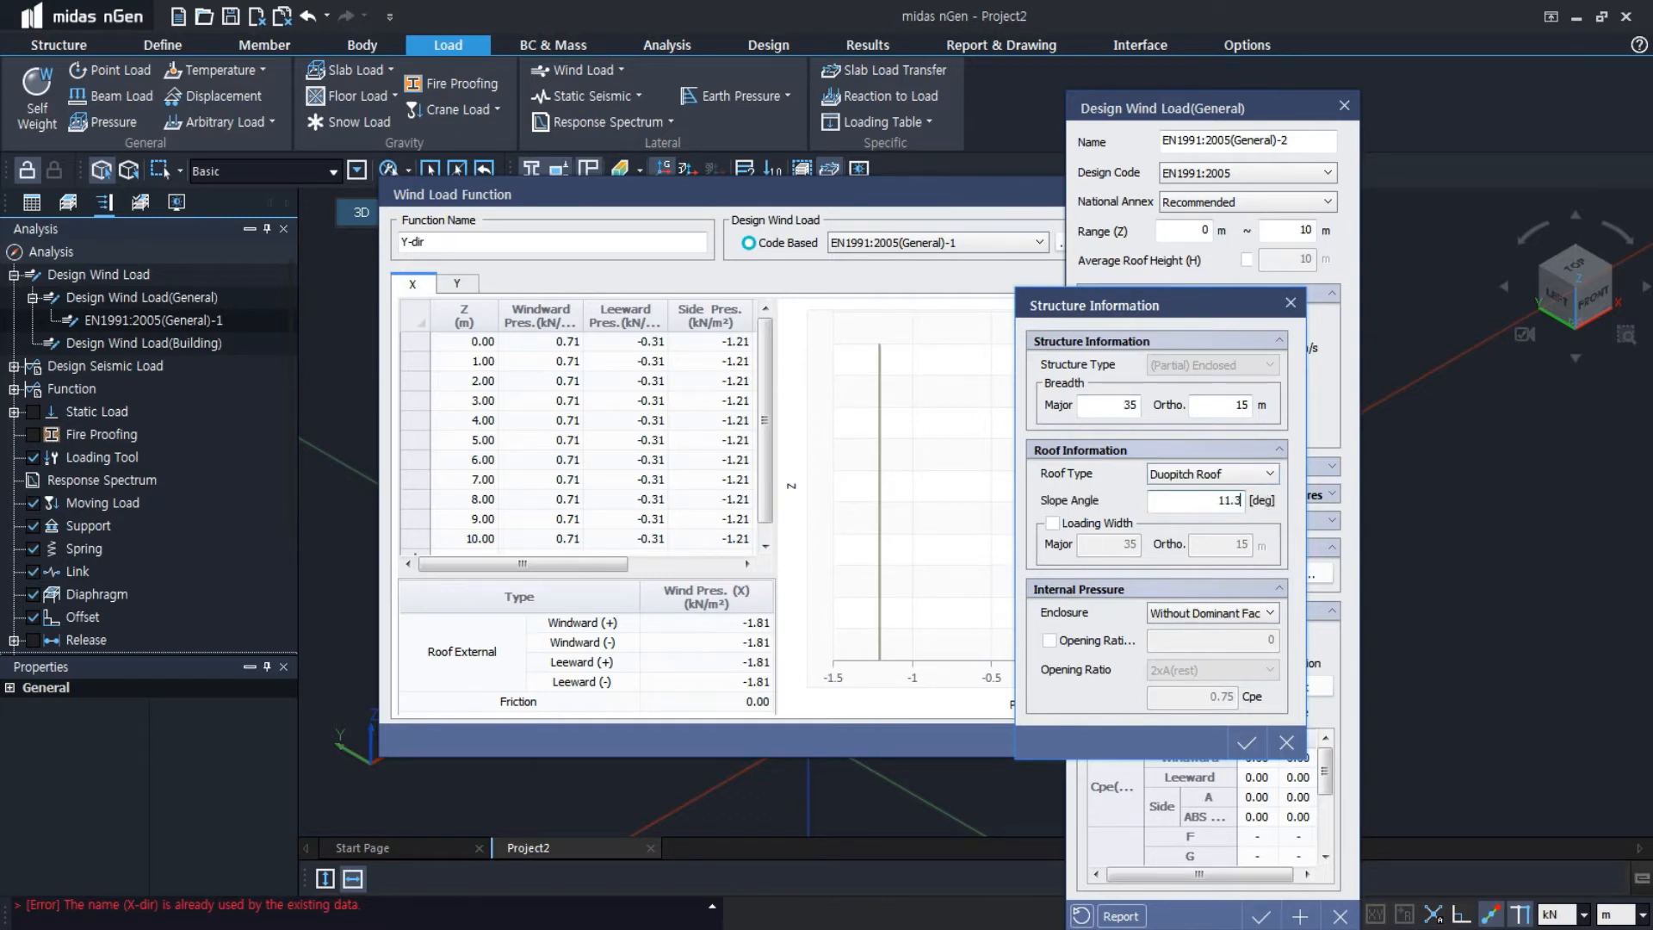
click(1245, 742)
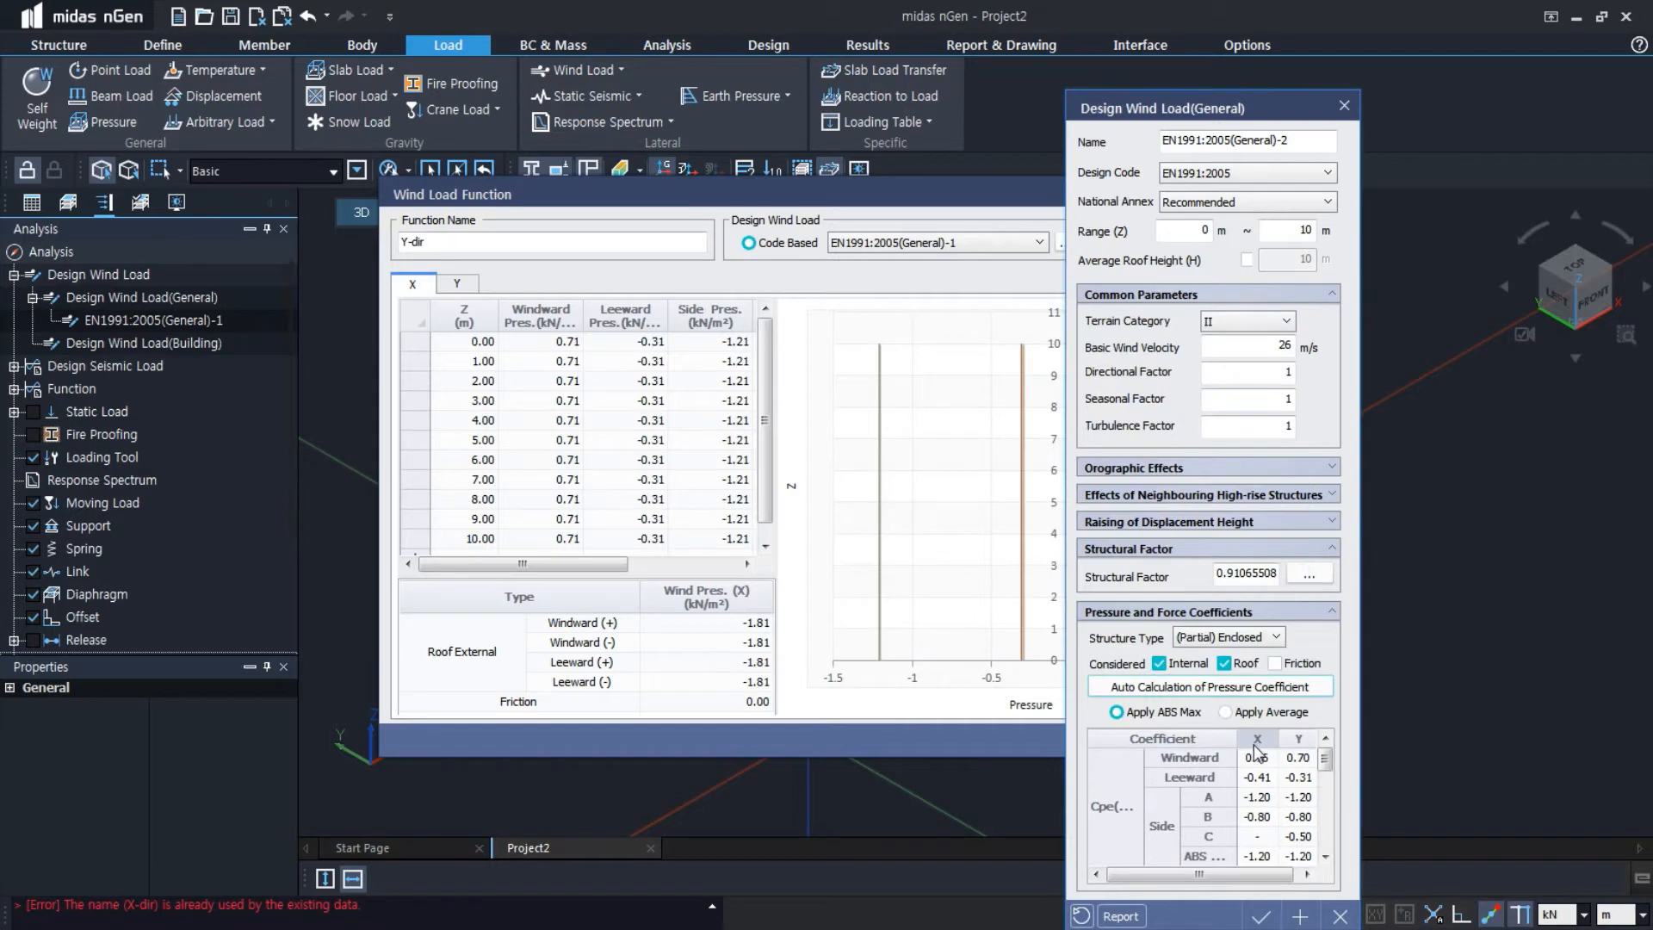
Confirm the second EN1991:2005 design wind load, save the Y-dir wind load function and close its dialog
click(1261, 916)
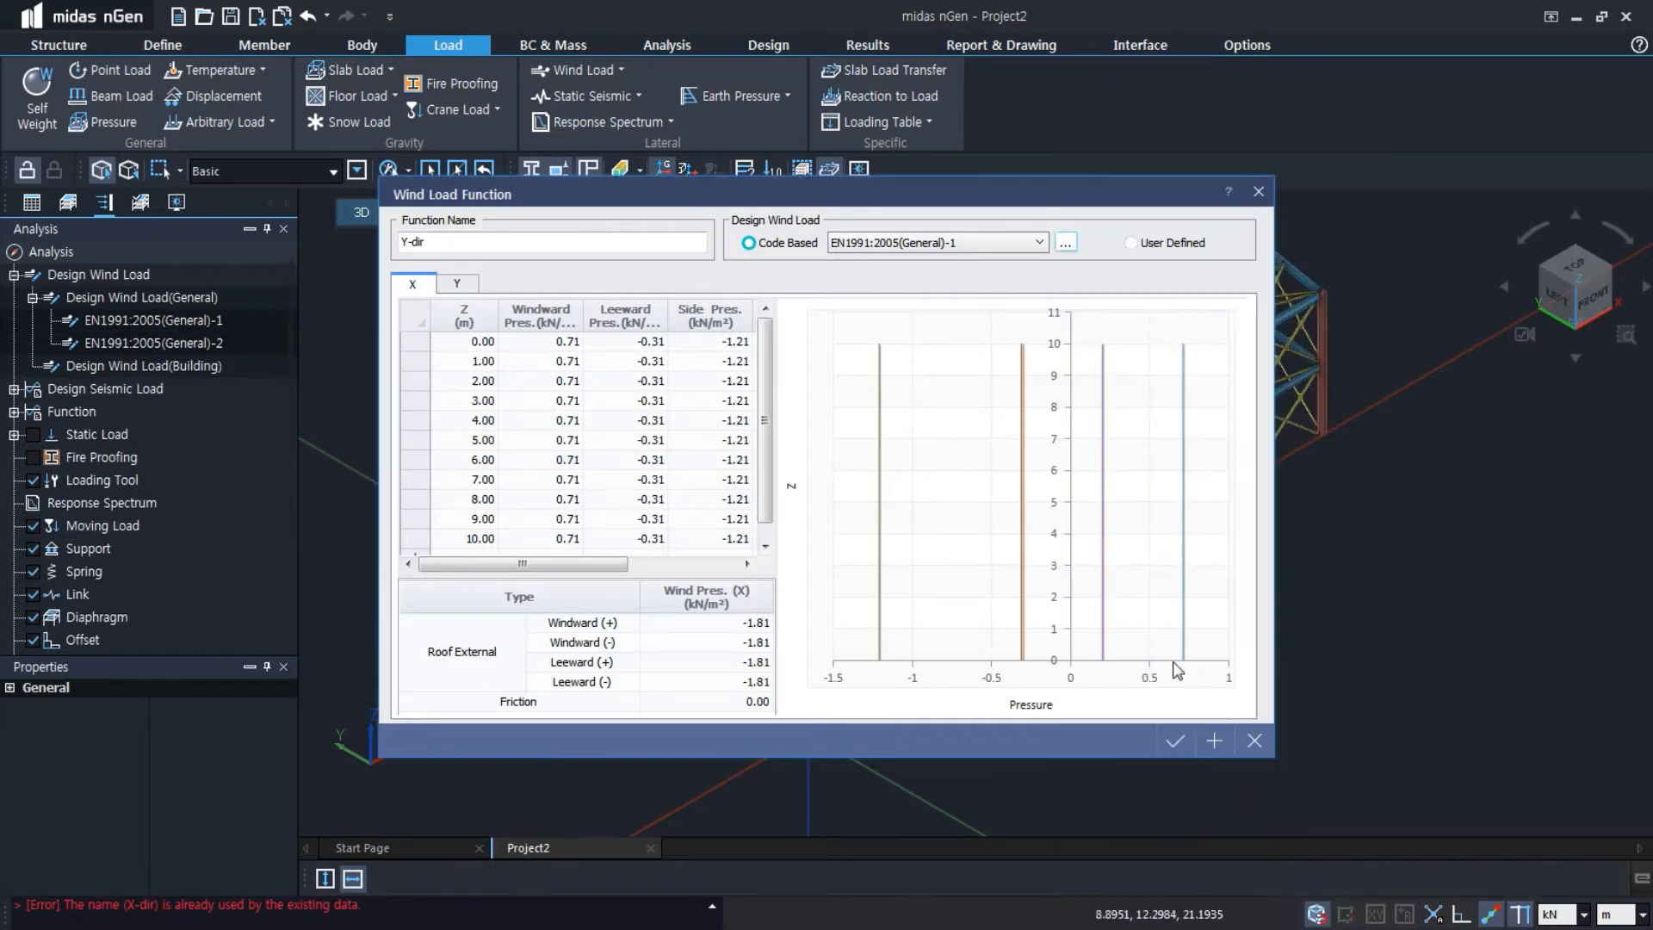
click(1175, 741)
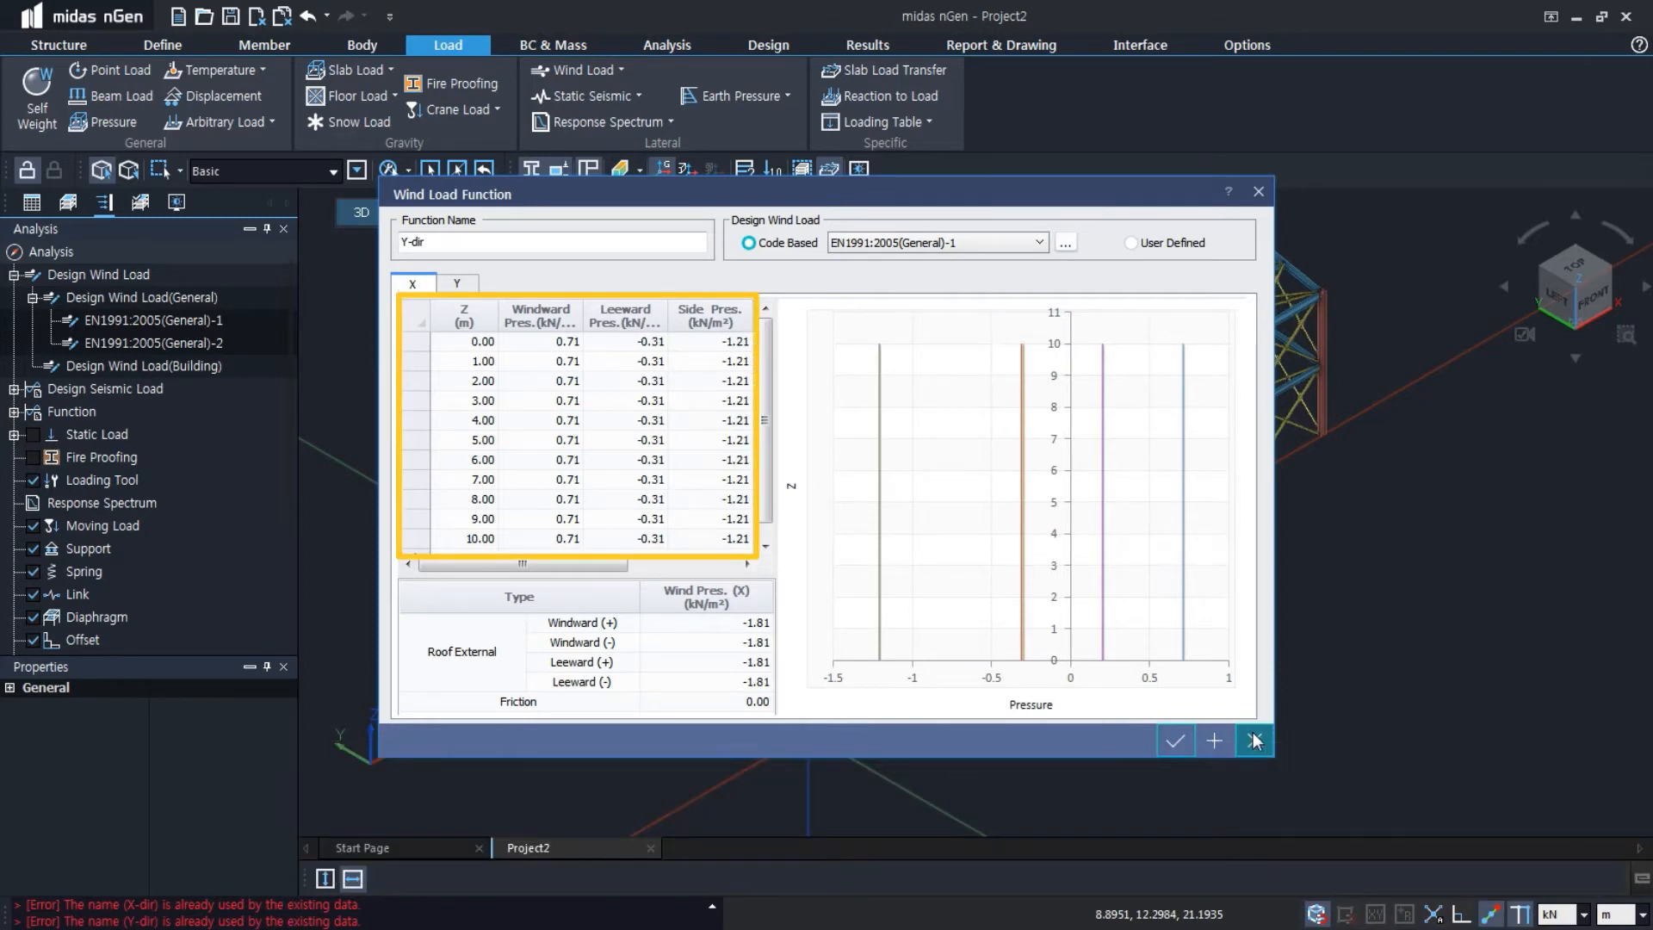
click(1254, 740)
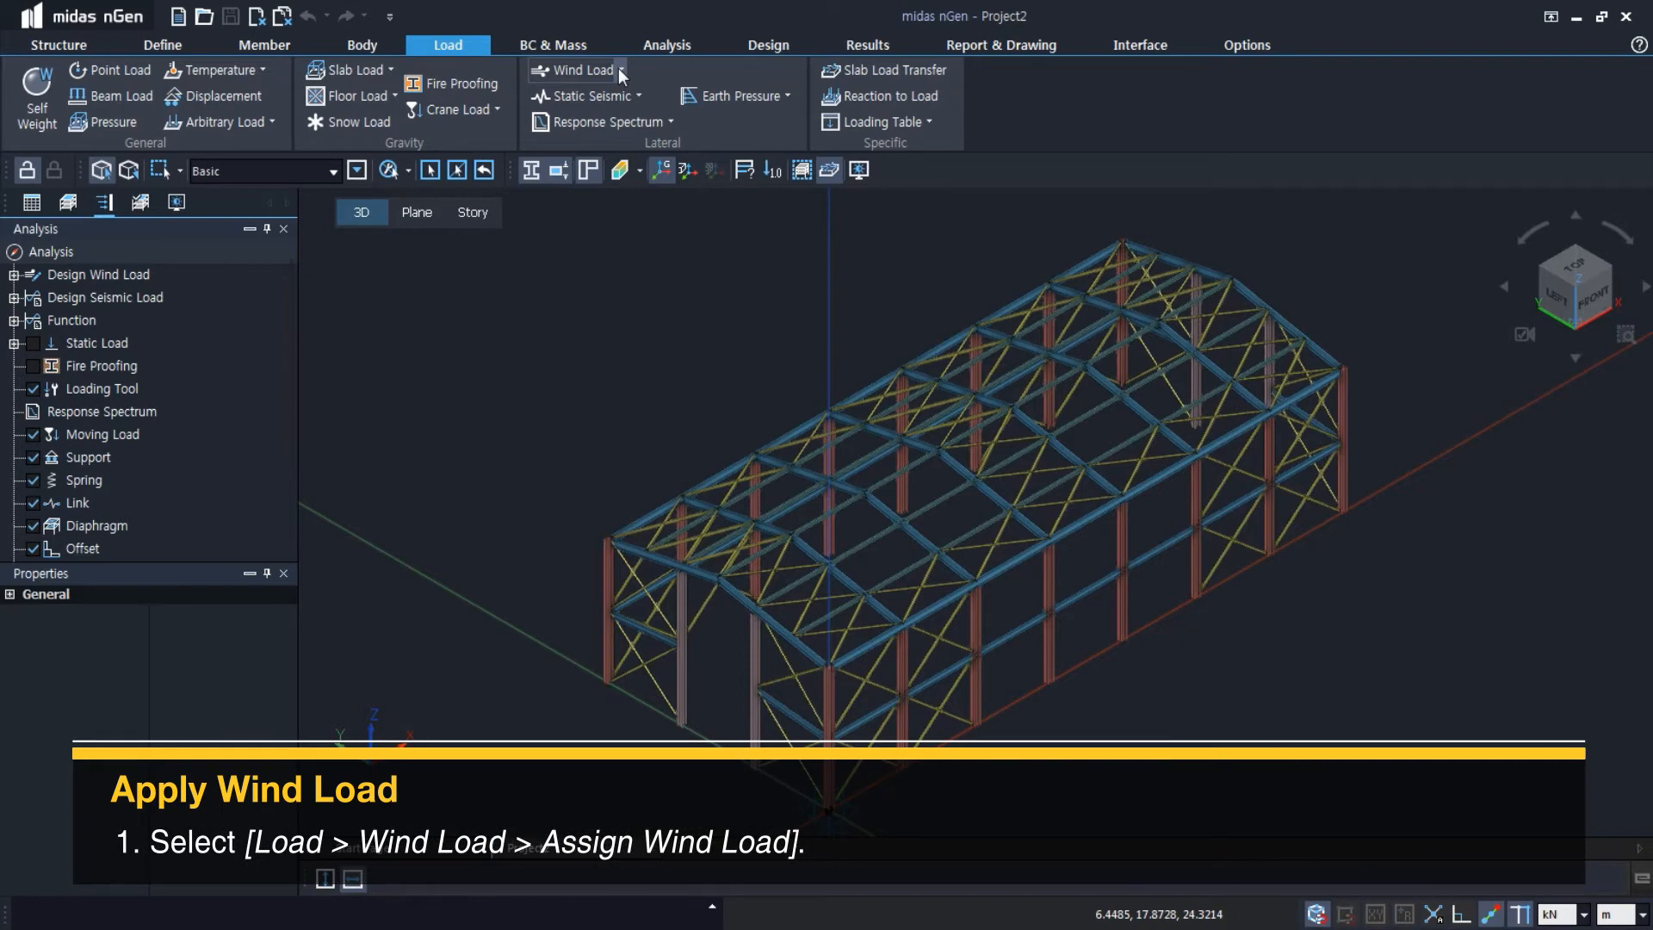
Start assigning a wind load to the structure and name it X-dir
click(618, 69)
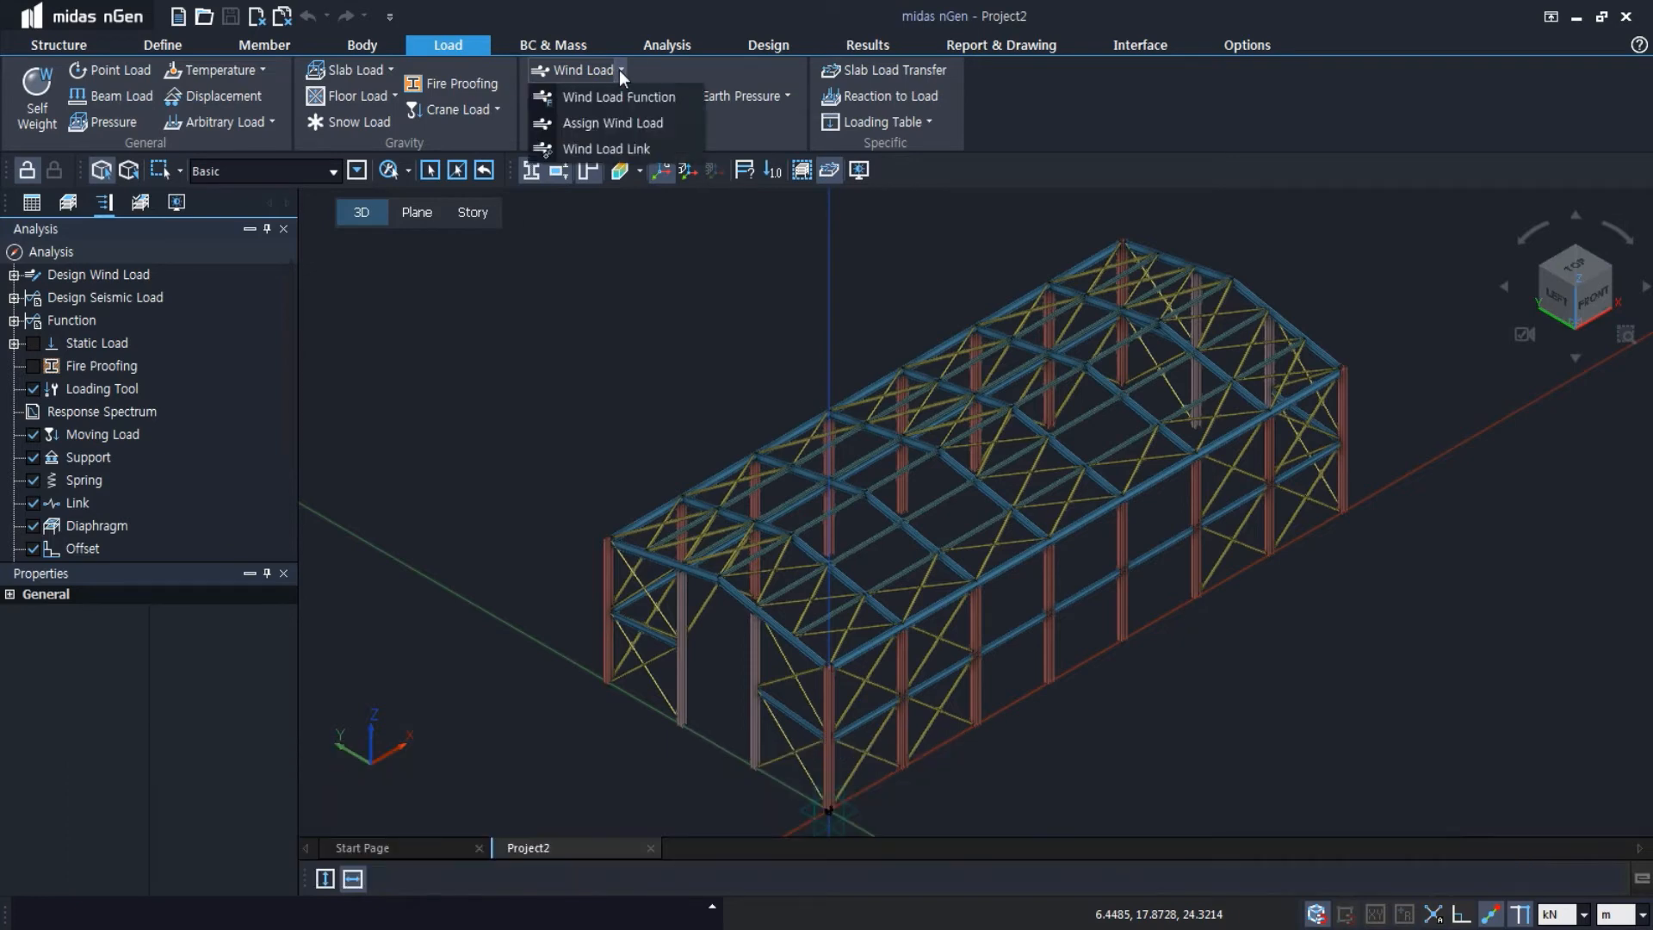
click(613, 126)
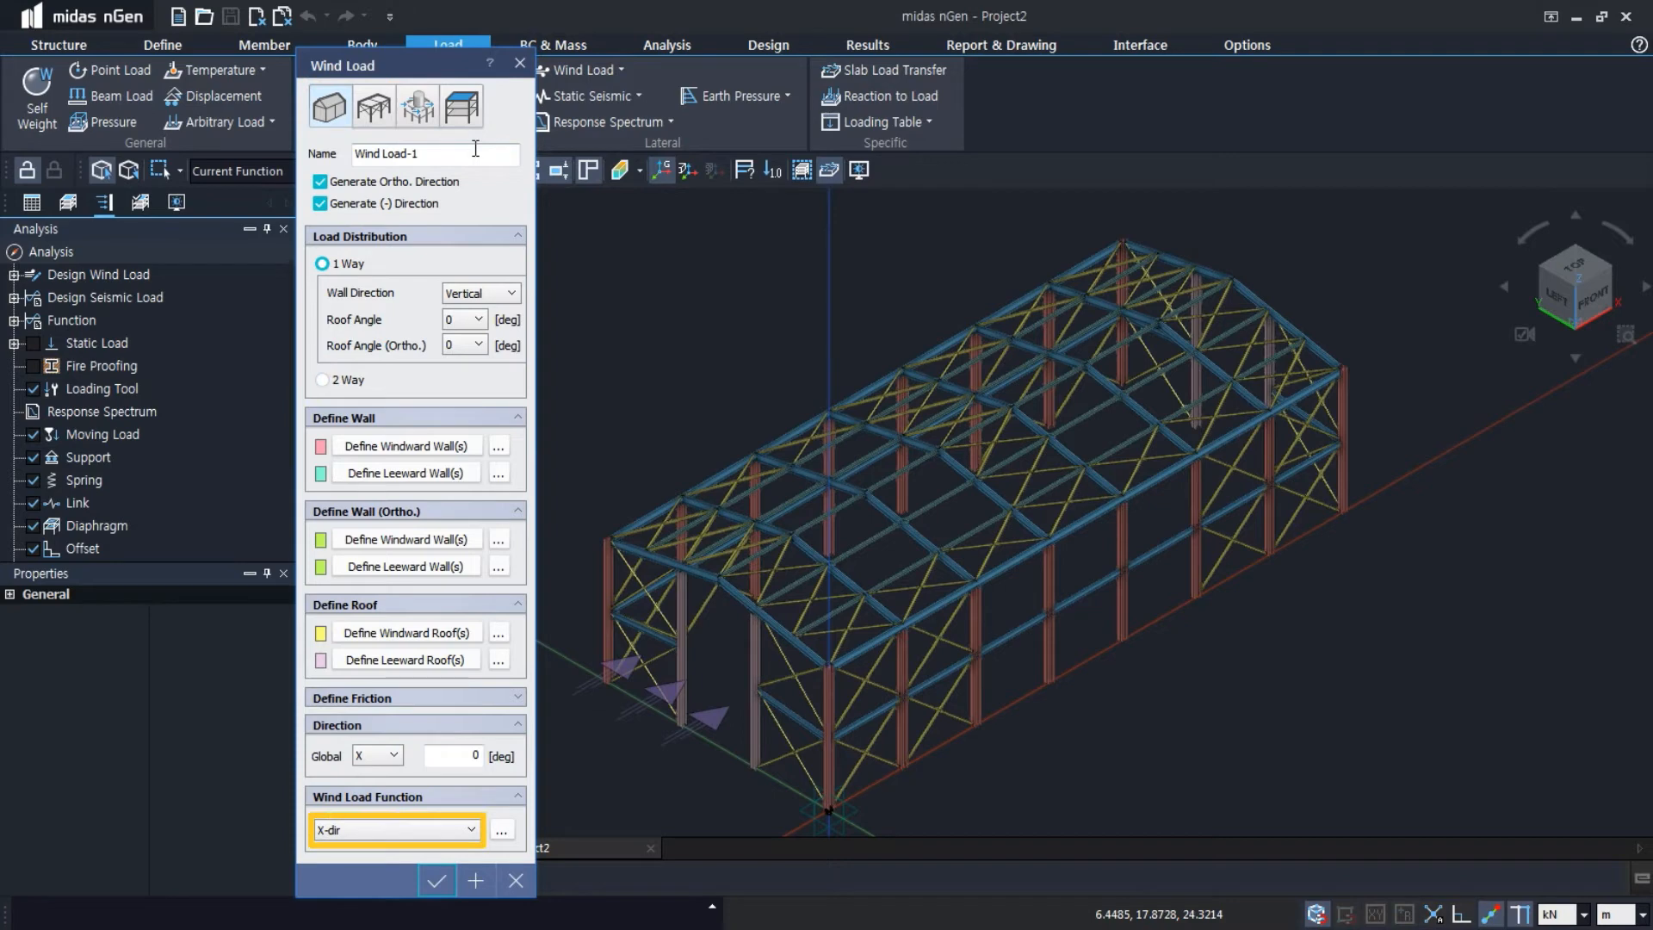
triple_click(475, 149)
text(X-dir)
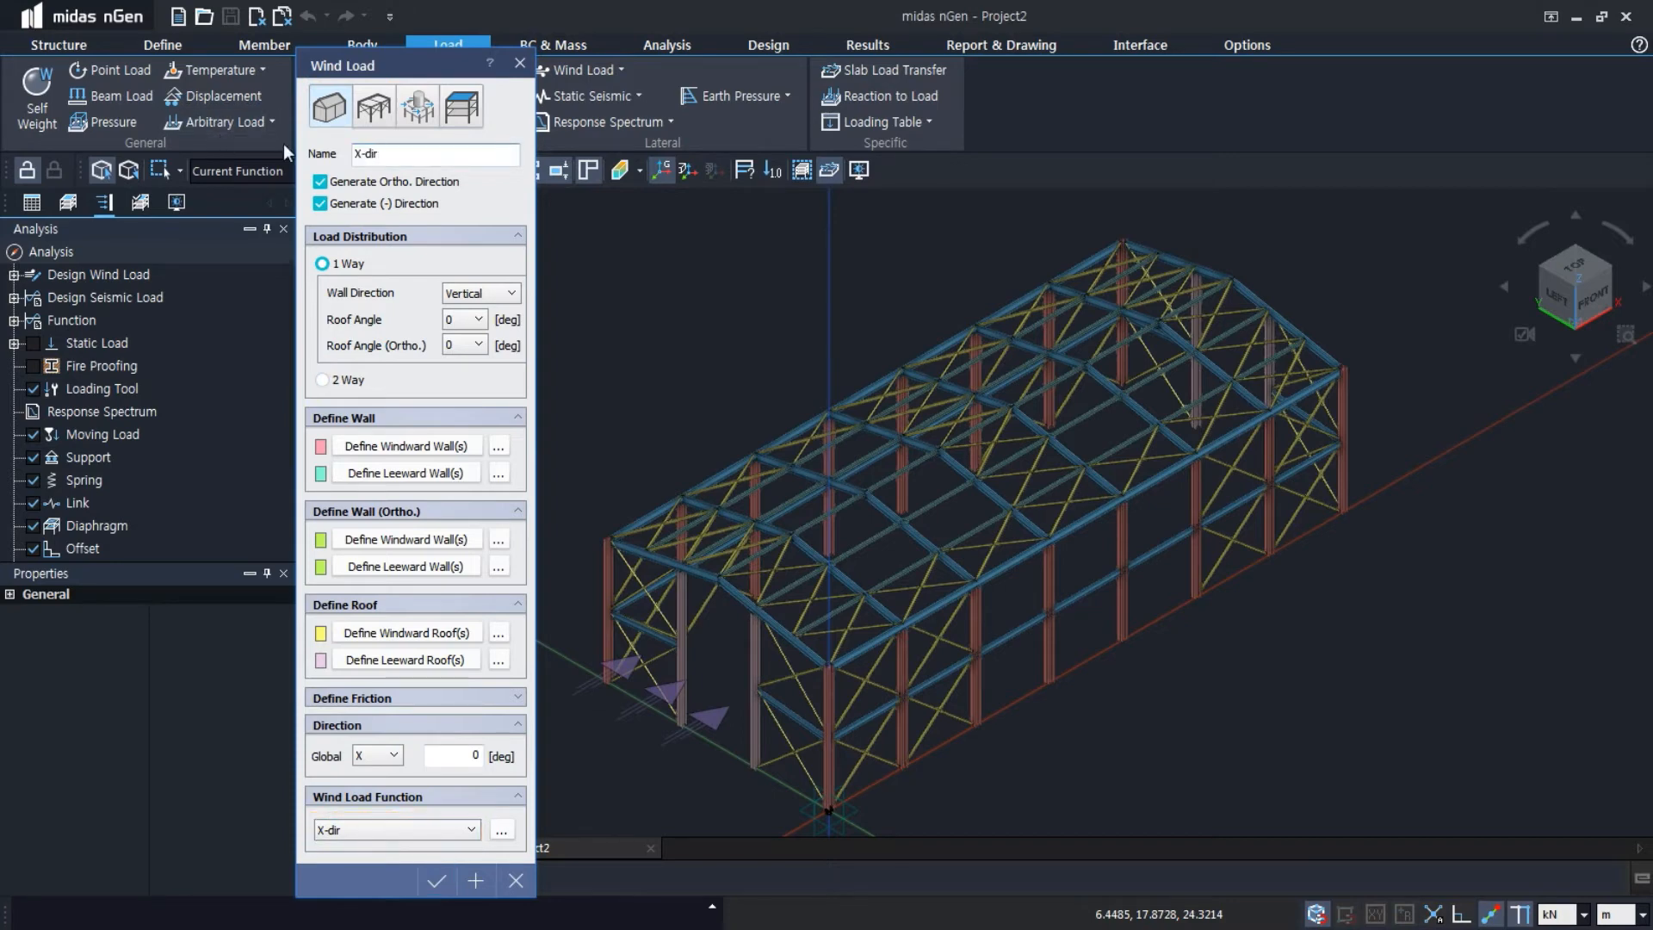
Turn off orthogonal direction generation, set the load distribution to 2 Way, and use the X-dir wind load function
click(320, 182)
click(322, 380)
click(477, 831)
click(477, 832)
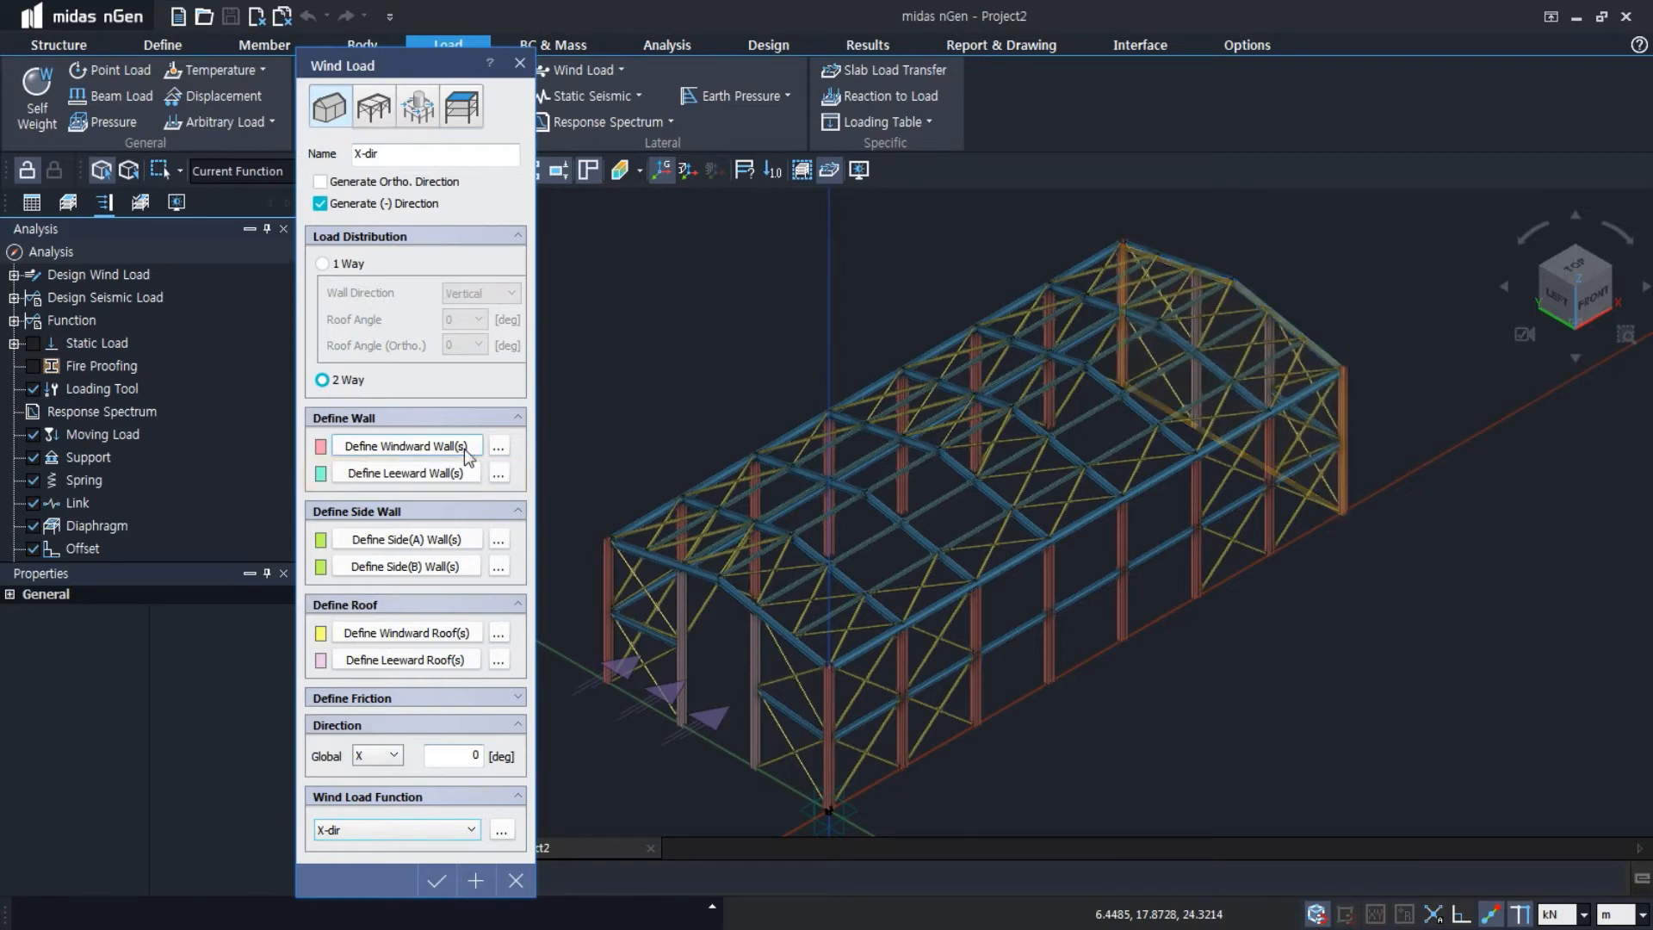
Define the X-dir windward wall by tracing the five corners of the gable end at X = 0
click(444, 443)
click(608, 539)
click(718, 578)
click(828, 665)
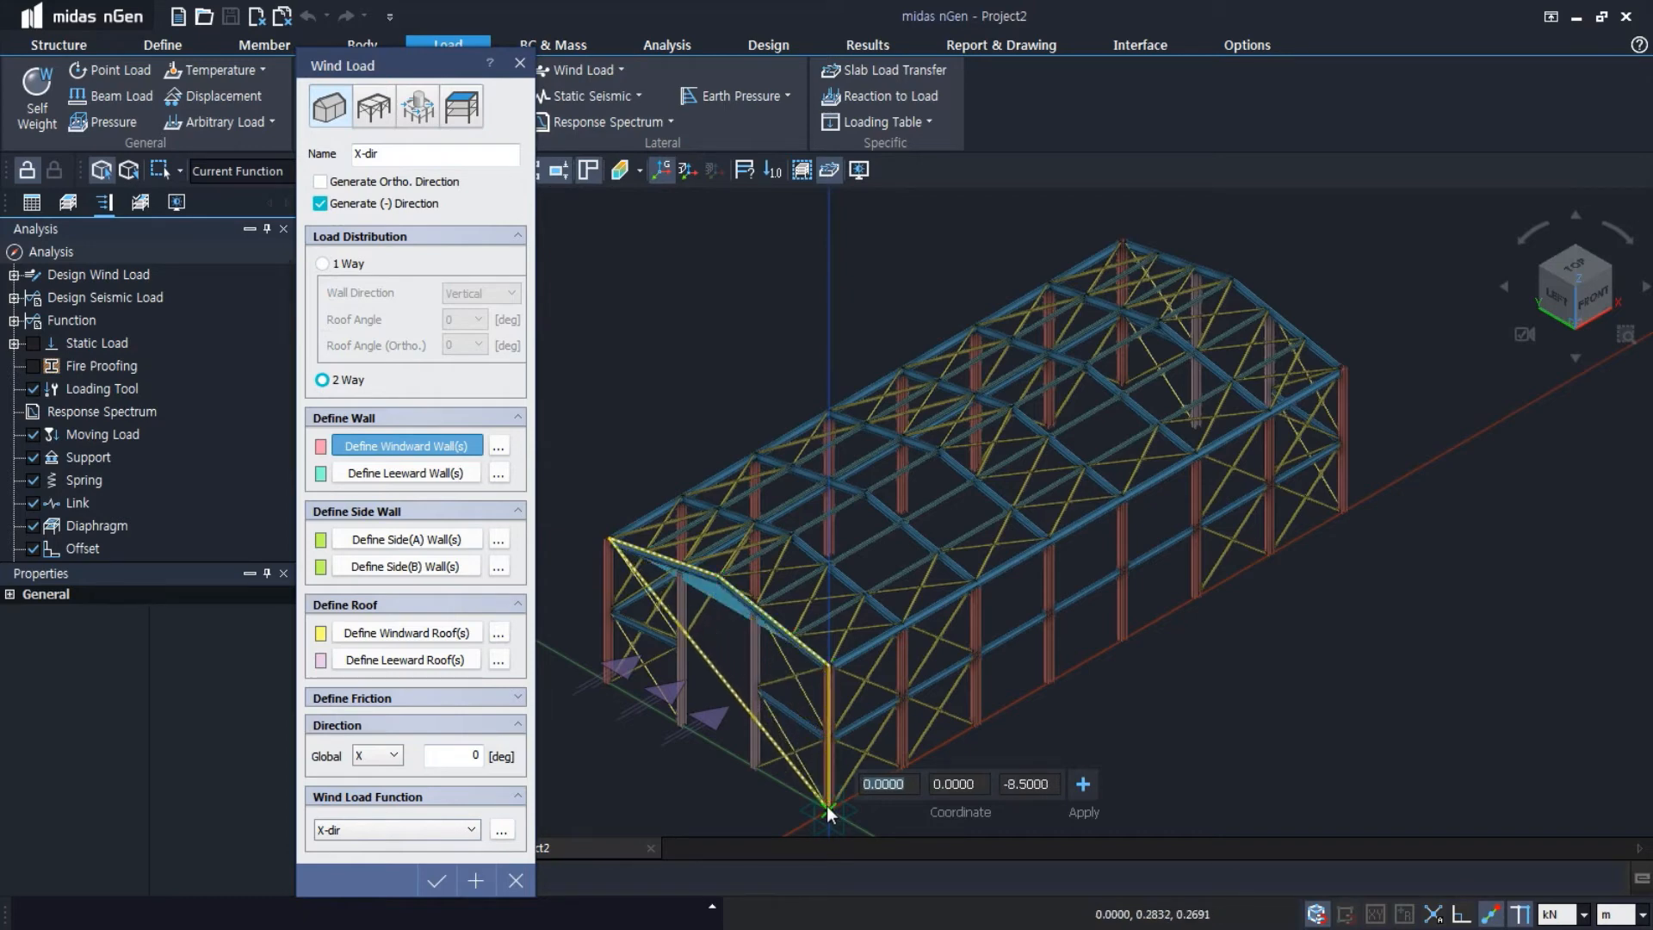
click(827, 808)
click(606, 685)
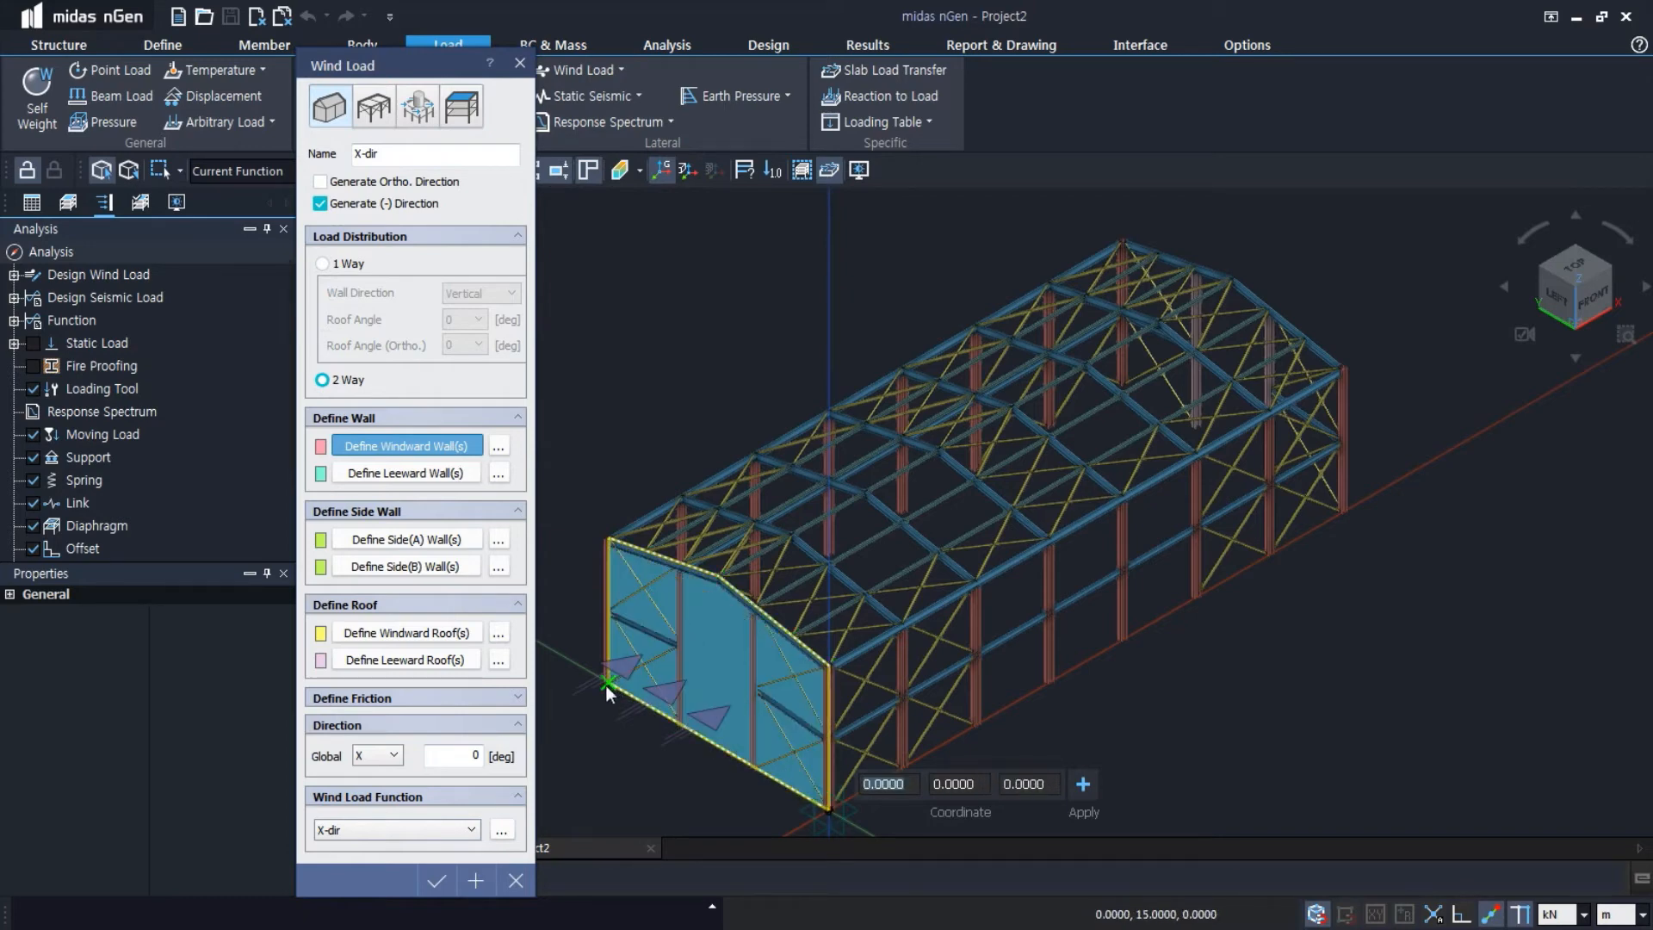
Define the X-dir leeward wall by tracing the five corners of the opposite gable end at X = 35 m
click(427, 470)
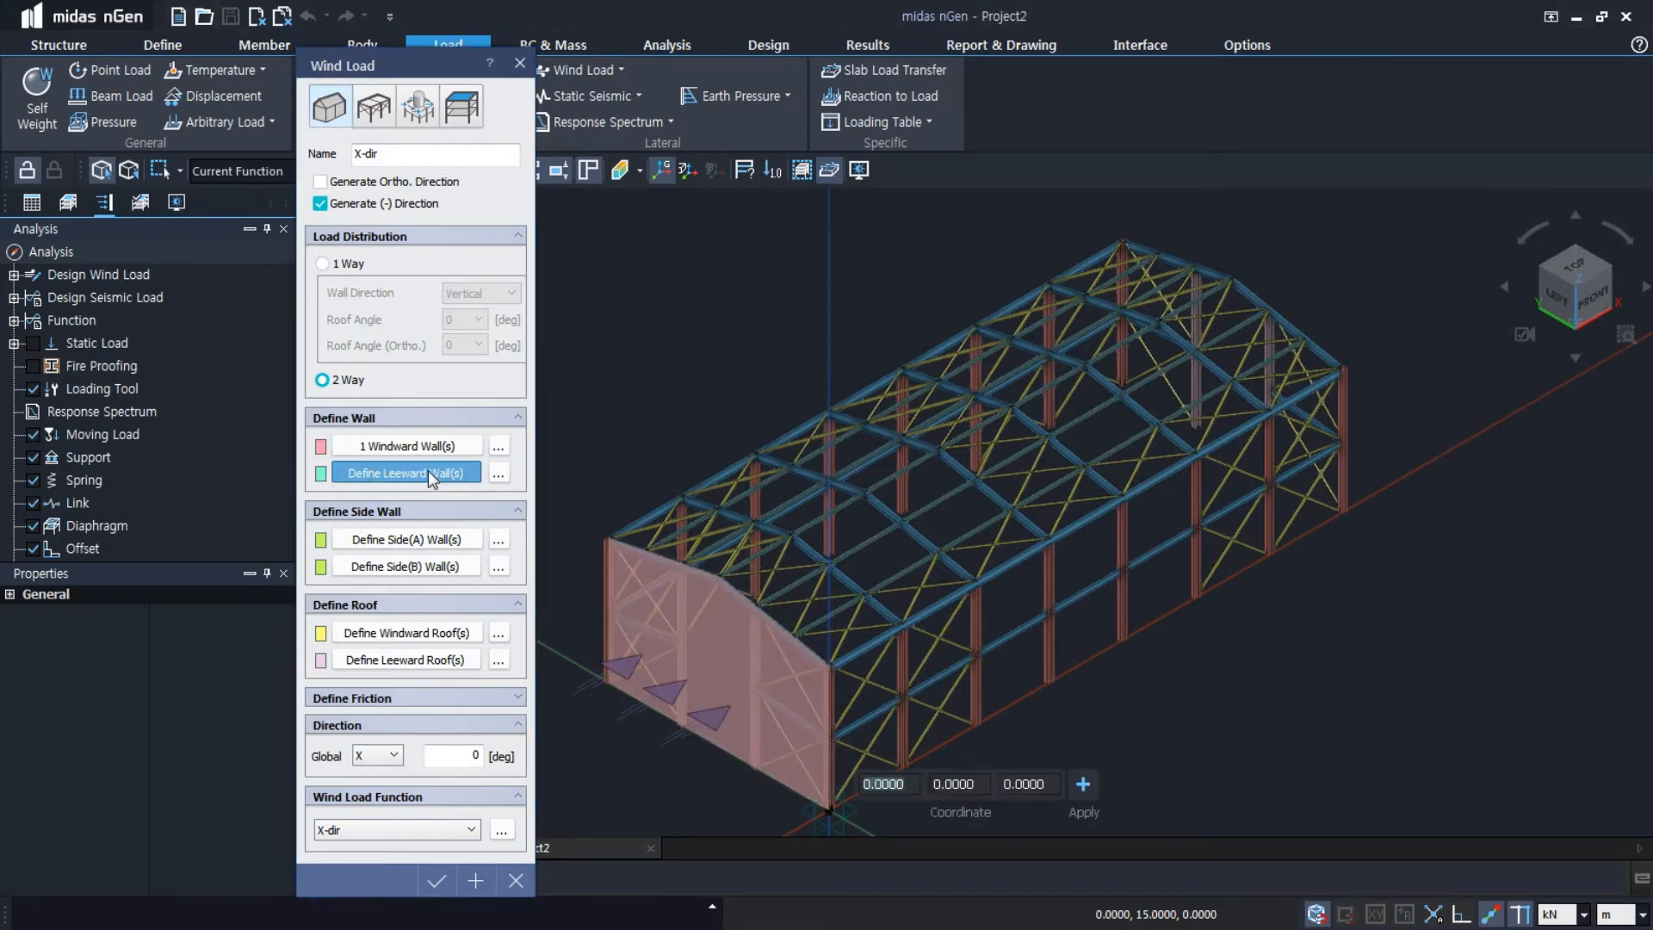
click(1124, 242)
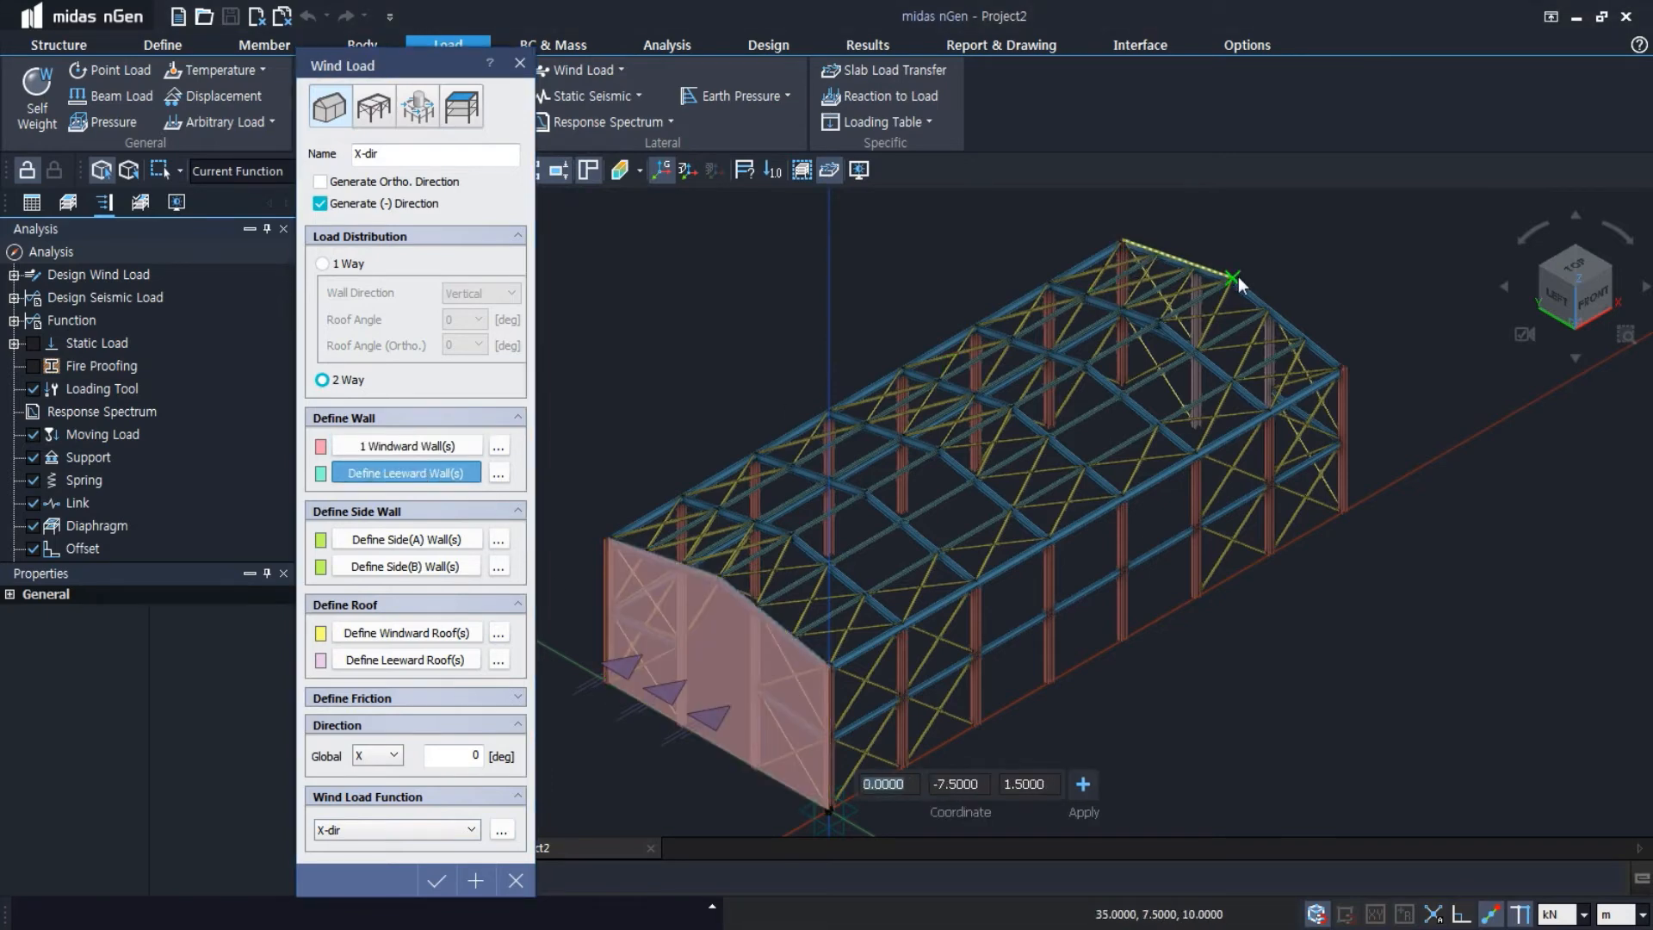
click(1232, 277)
click(1344, 368)
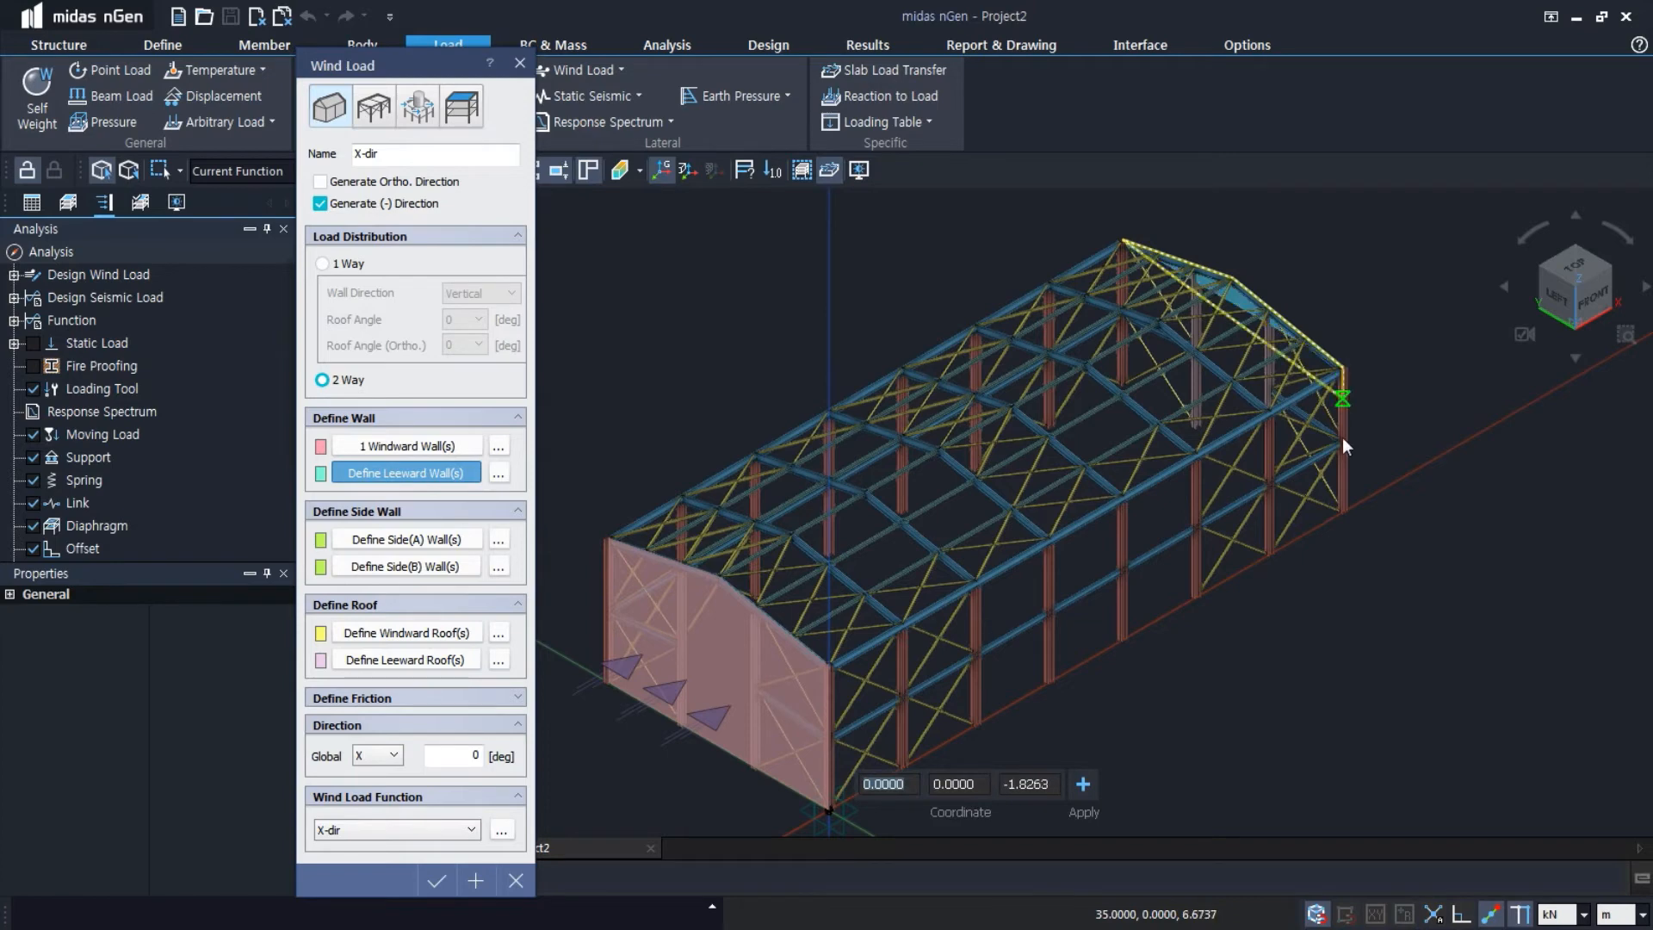
click(1343, 508)
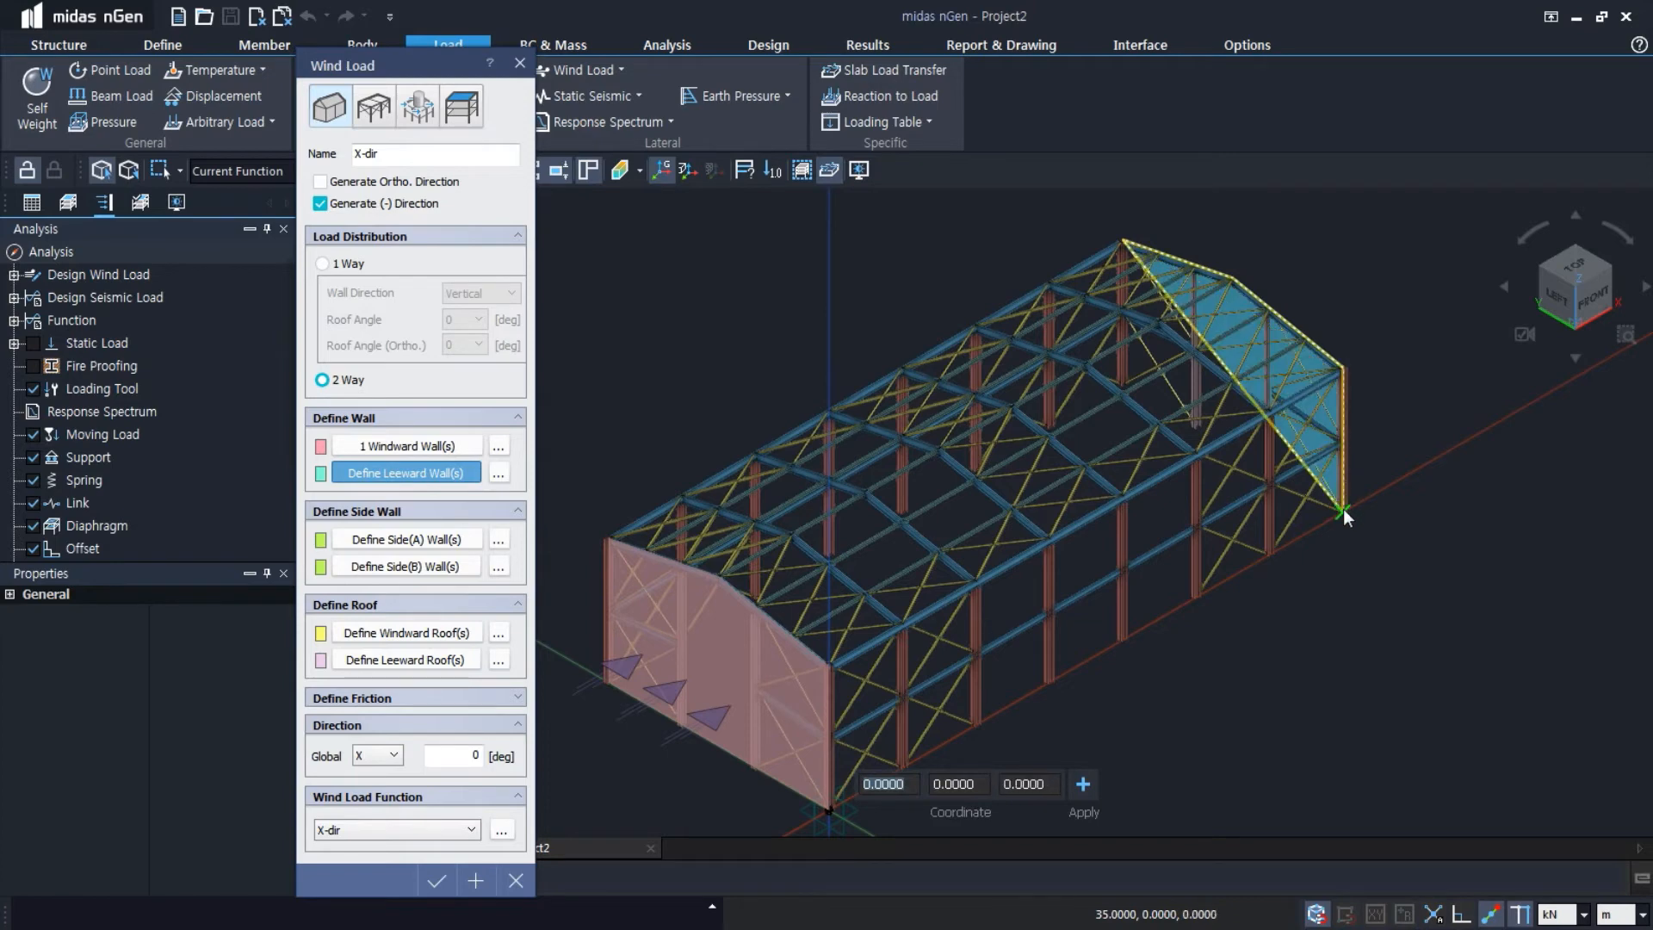
click(1121, 387)
right_click(1122, 387)
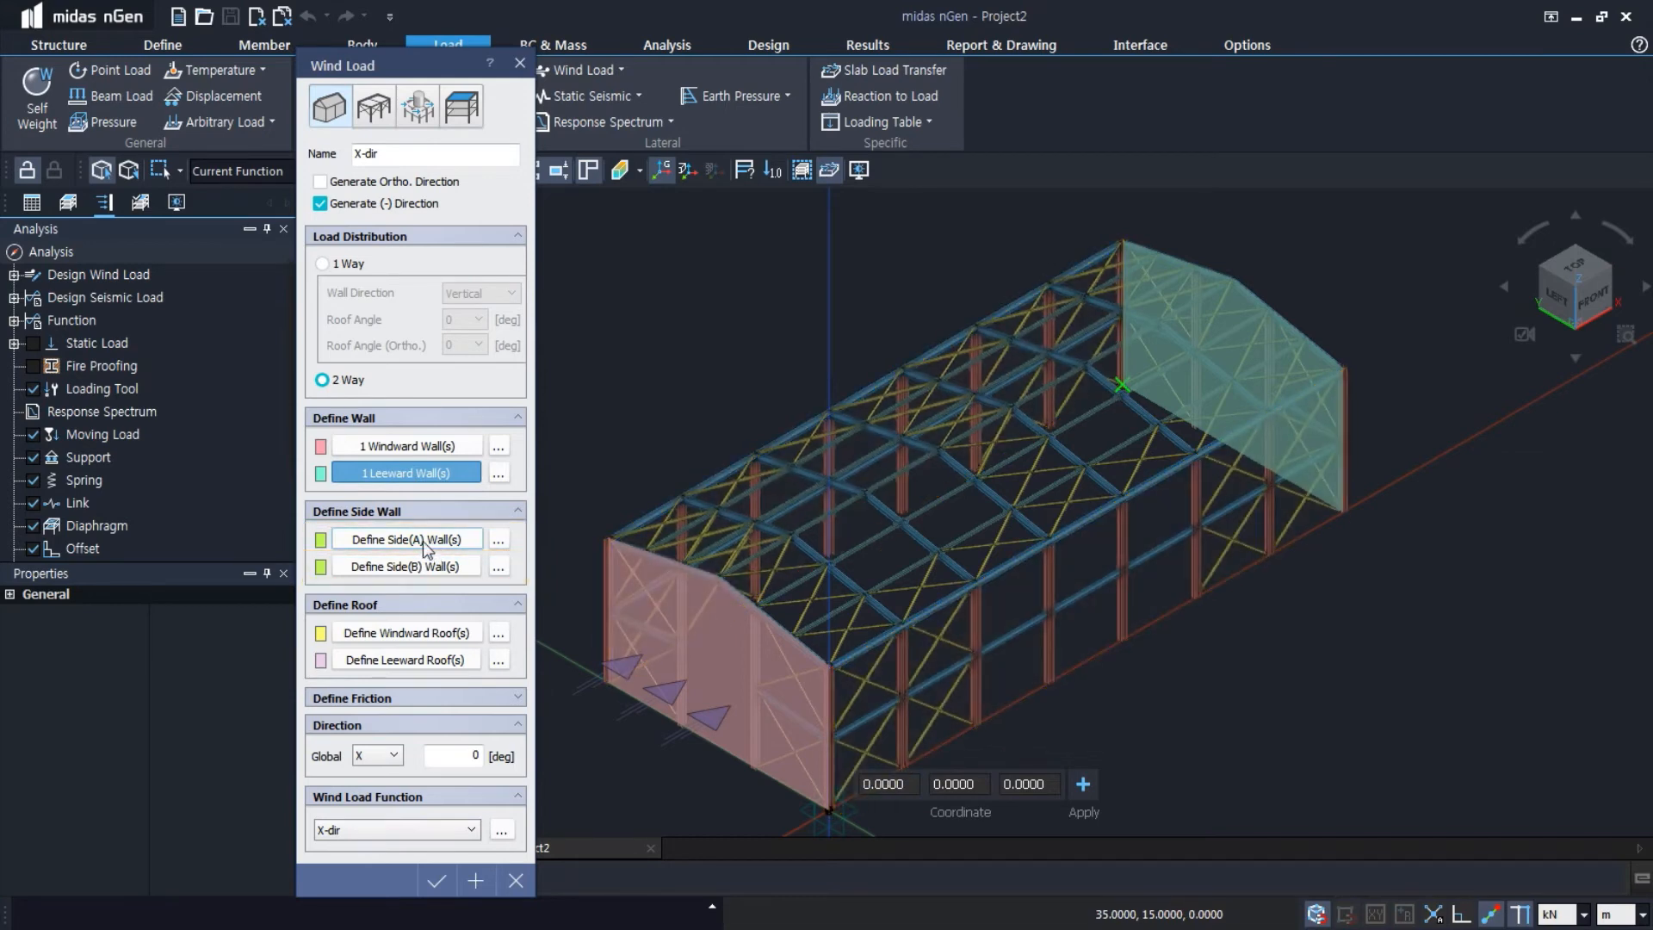
Define the Side(A) wall by tracing the four corners of the long side at Y = 0
click(433, 542)
click(834, 664)
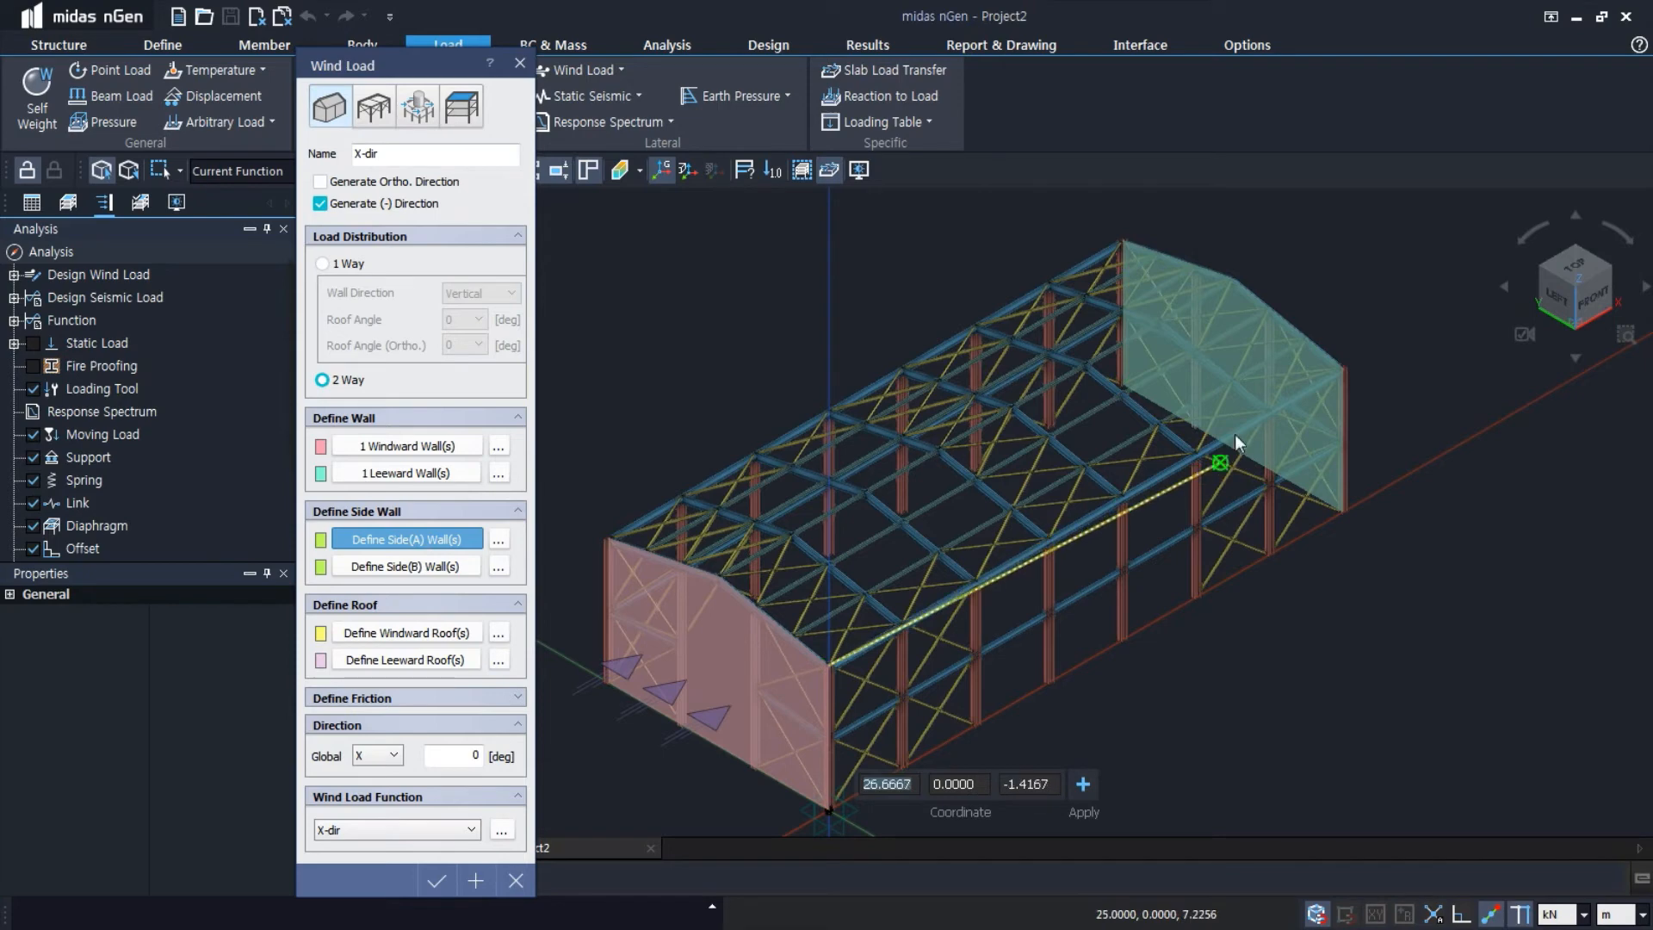
click(1343, 369)
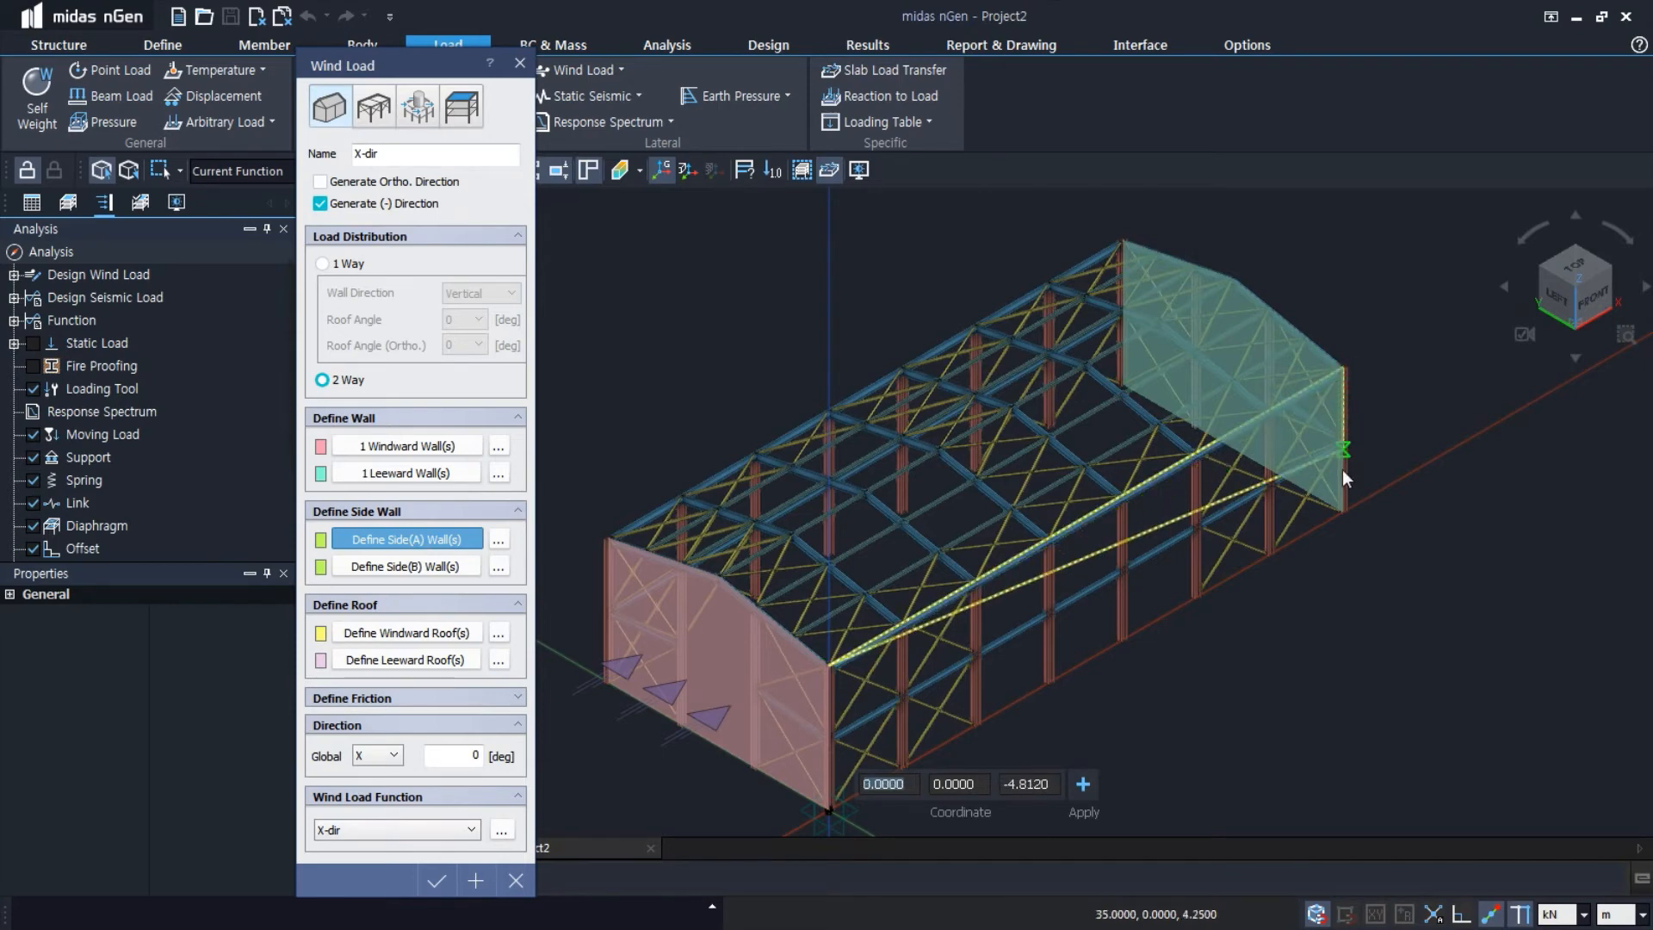
click(1342, 508)
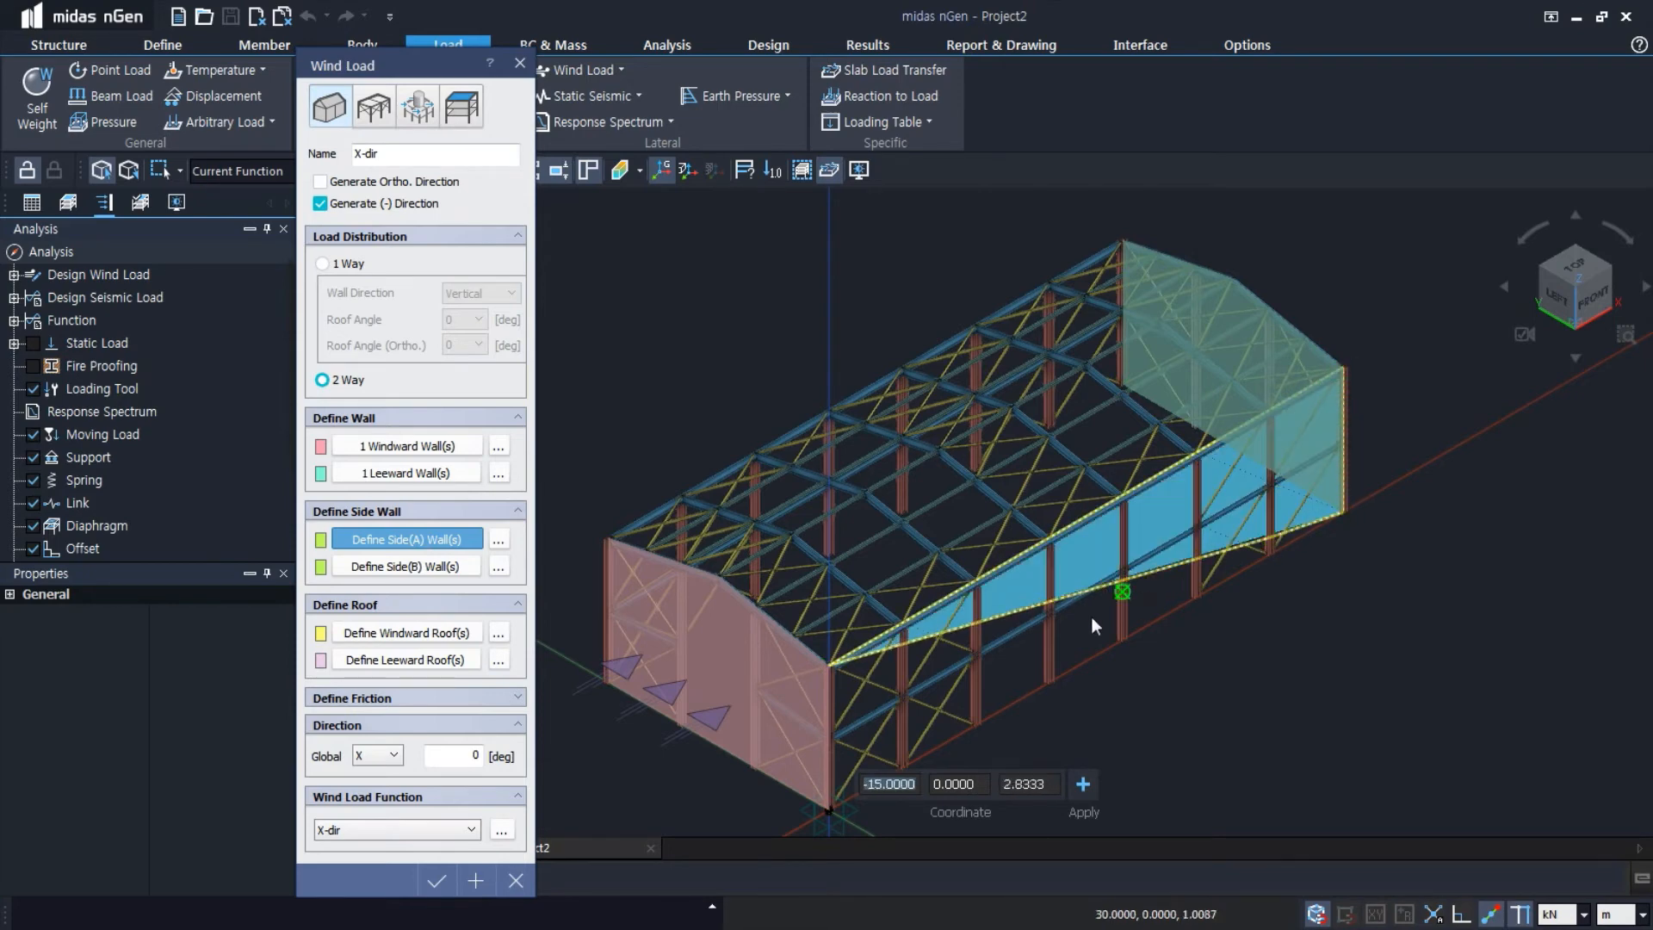
click(831, 810)
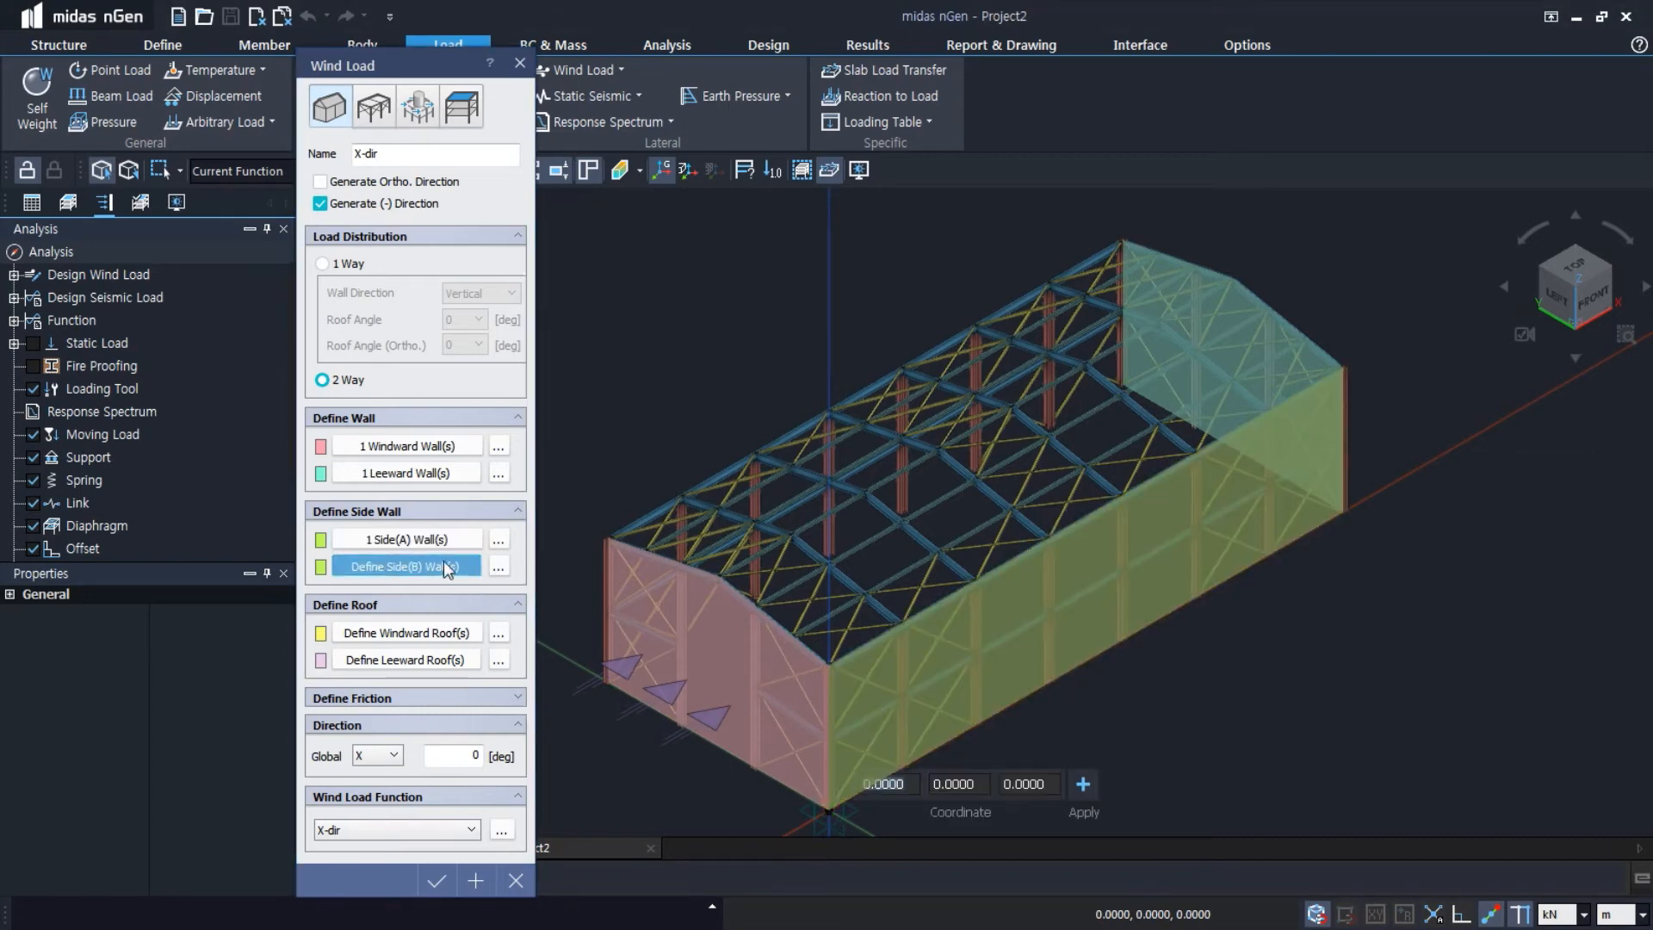
Define the Side(B) wall over the long side at Y = 15 m and apply the X-dir wind load, keeping the dialog open
click(611, 540)
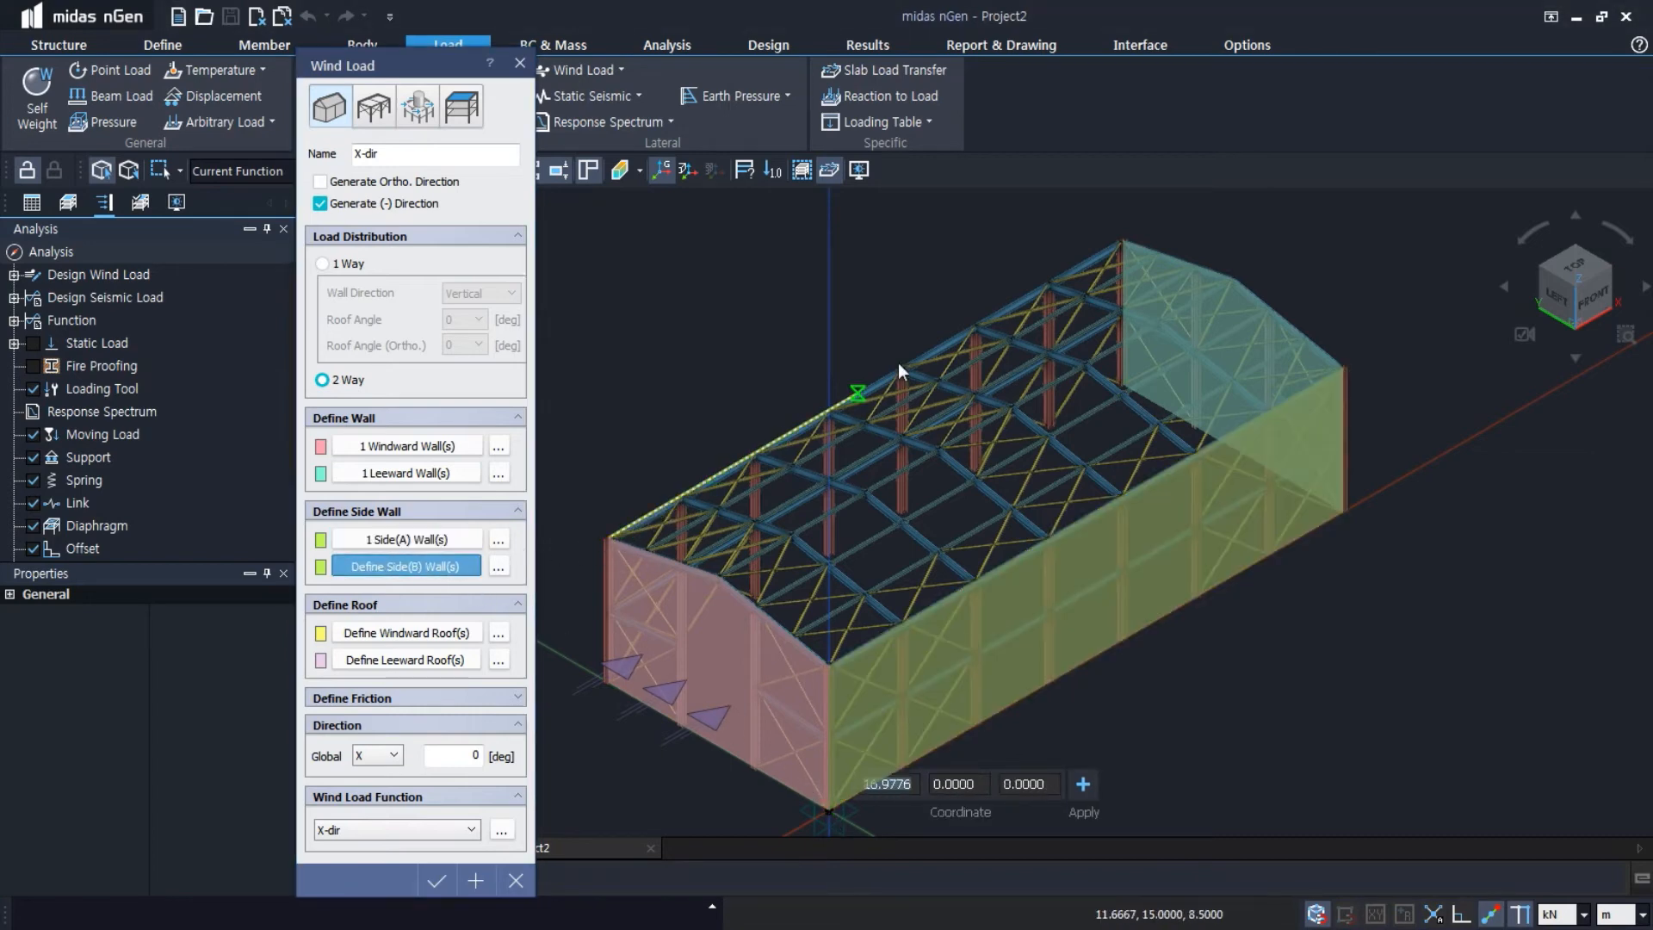
click(1122, 241)
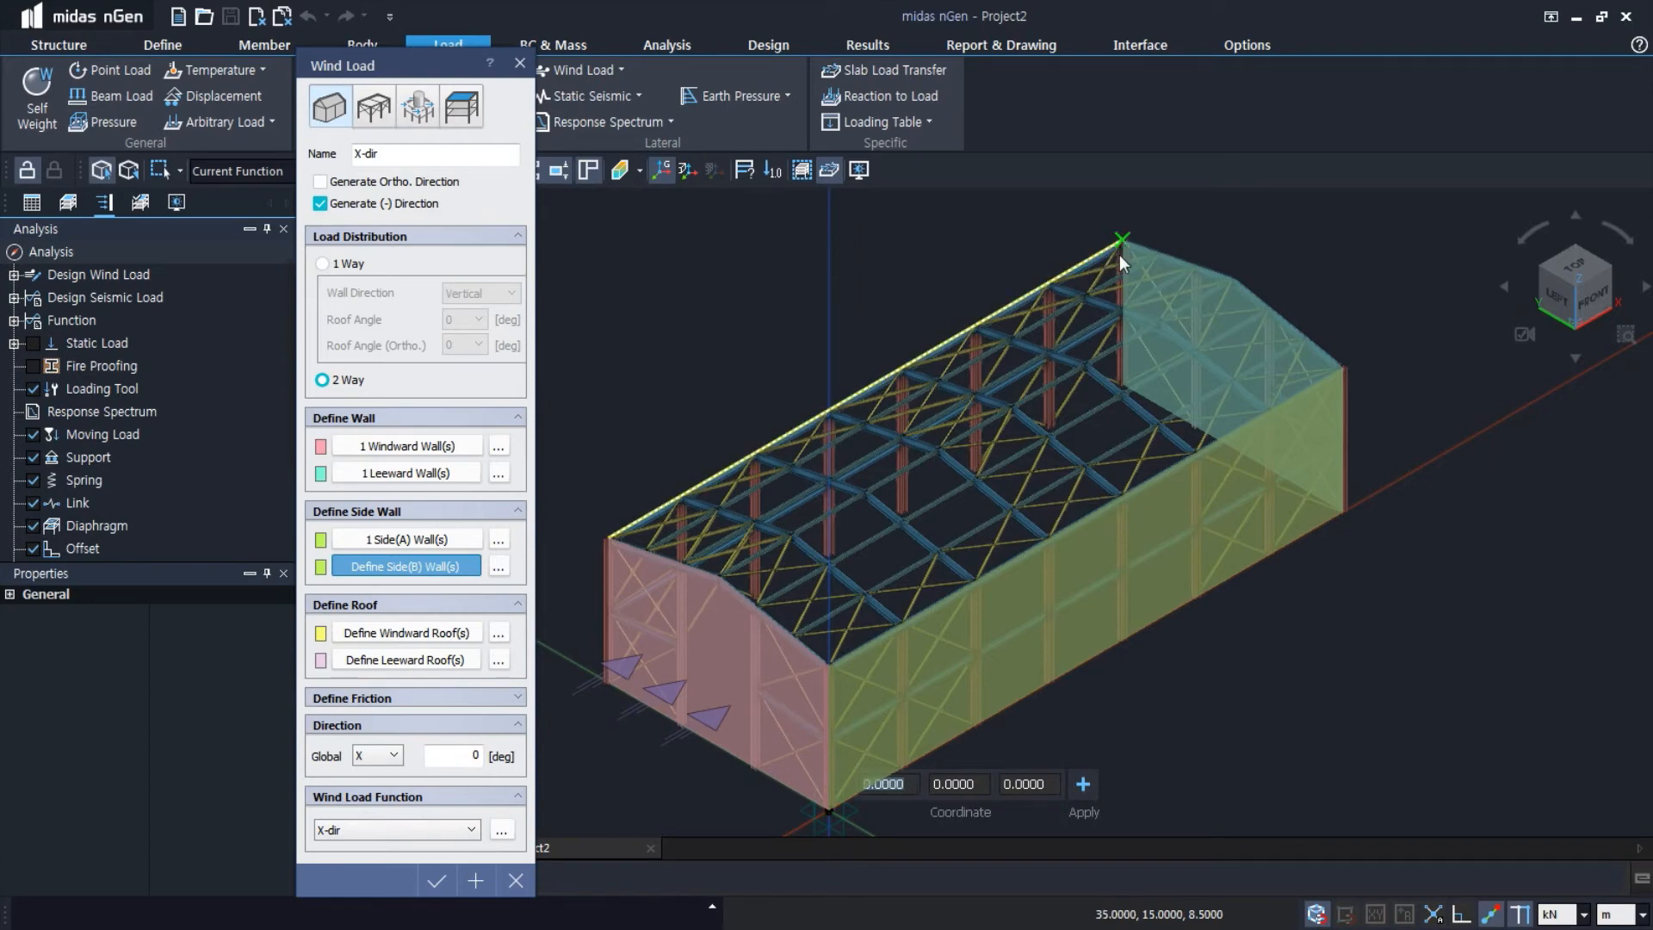
click(1122, 387)
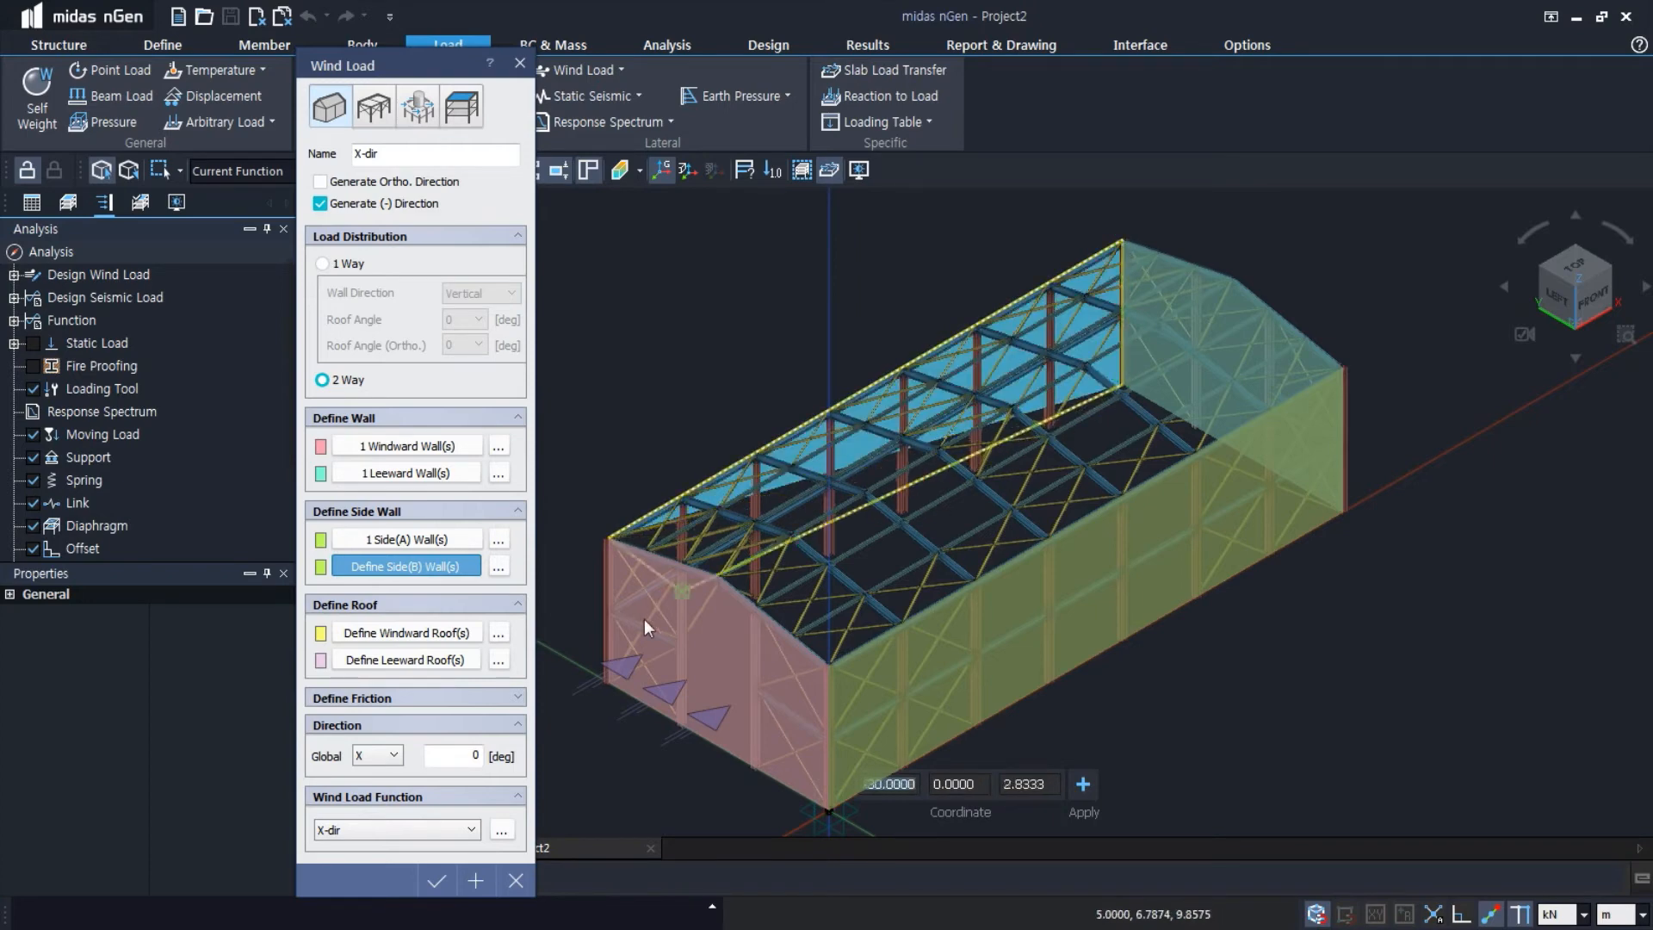
click(606, 684)
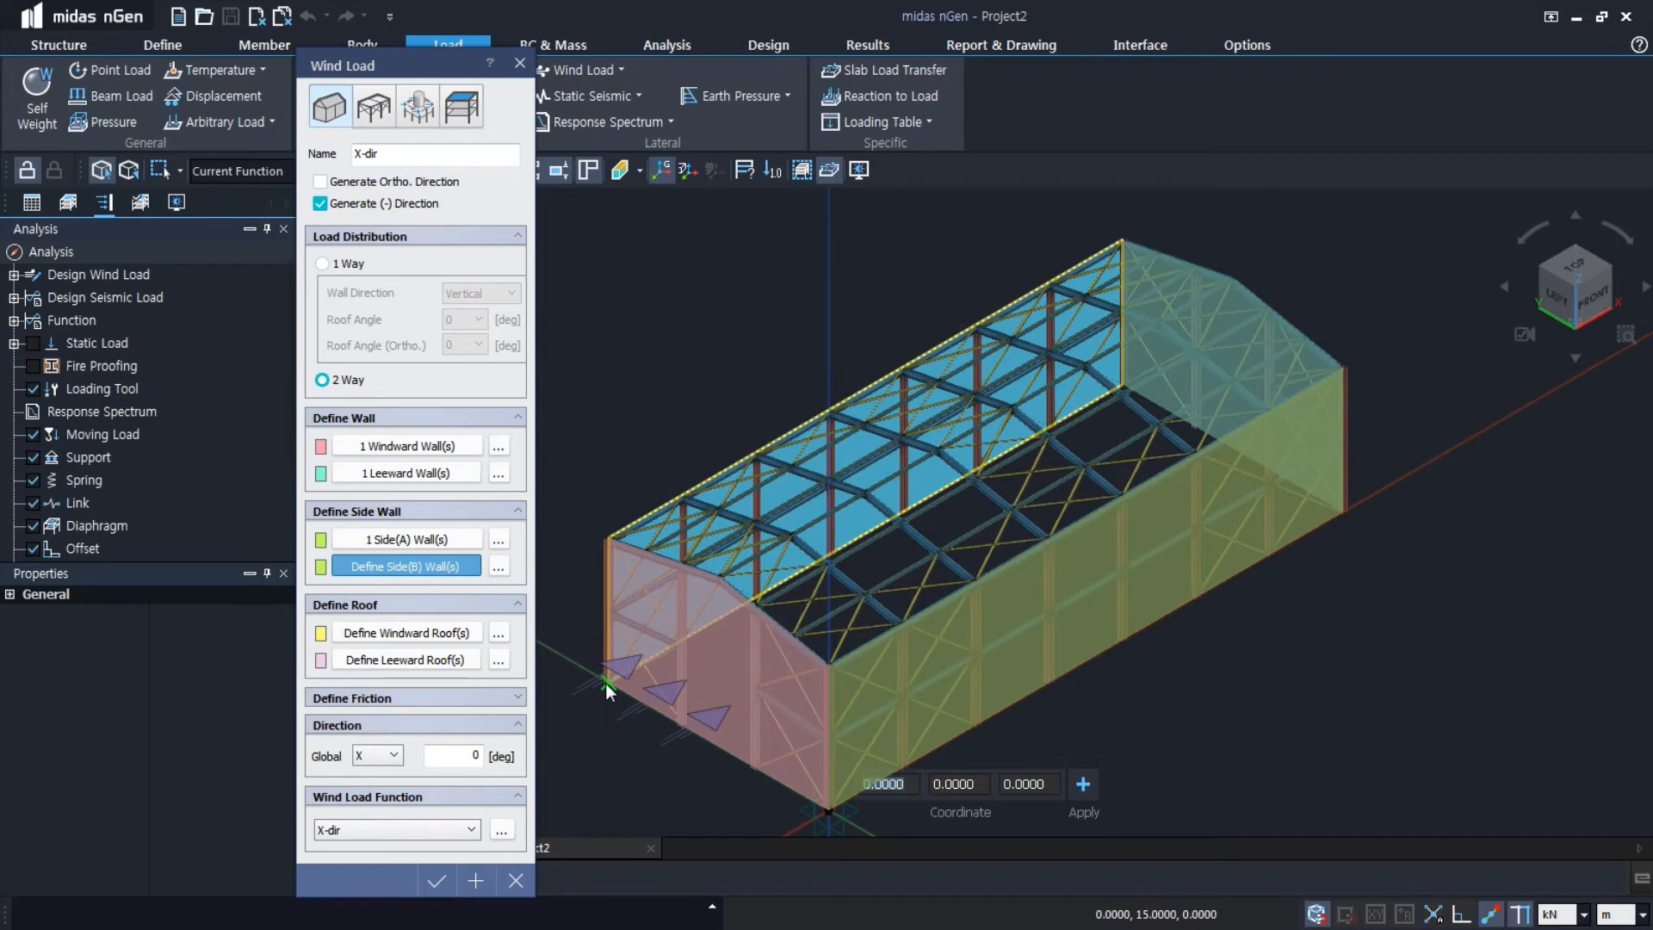
right_click(606, 684)
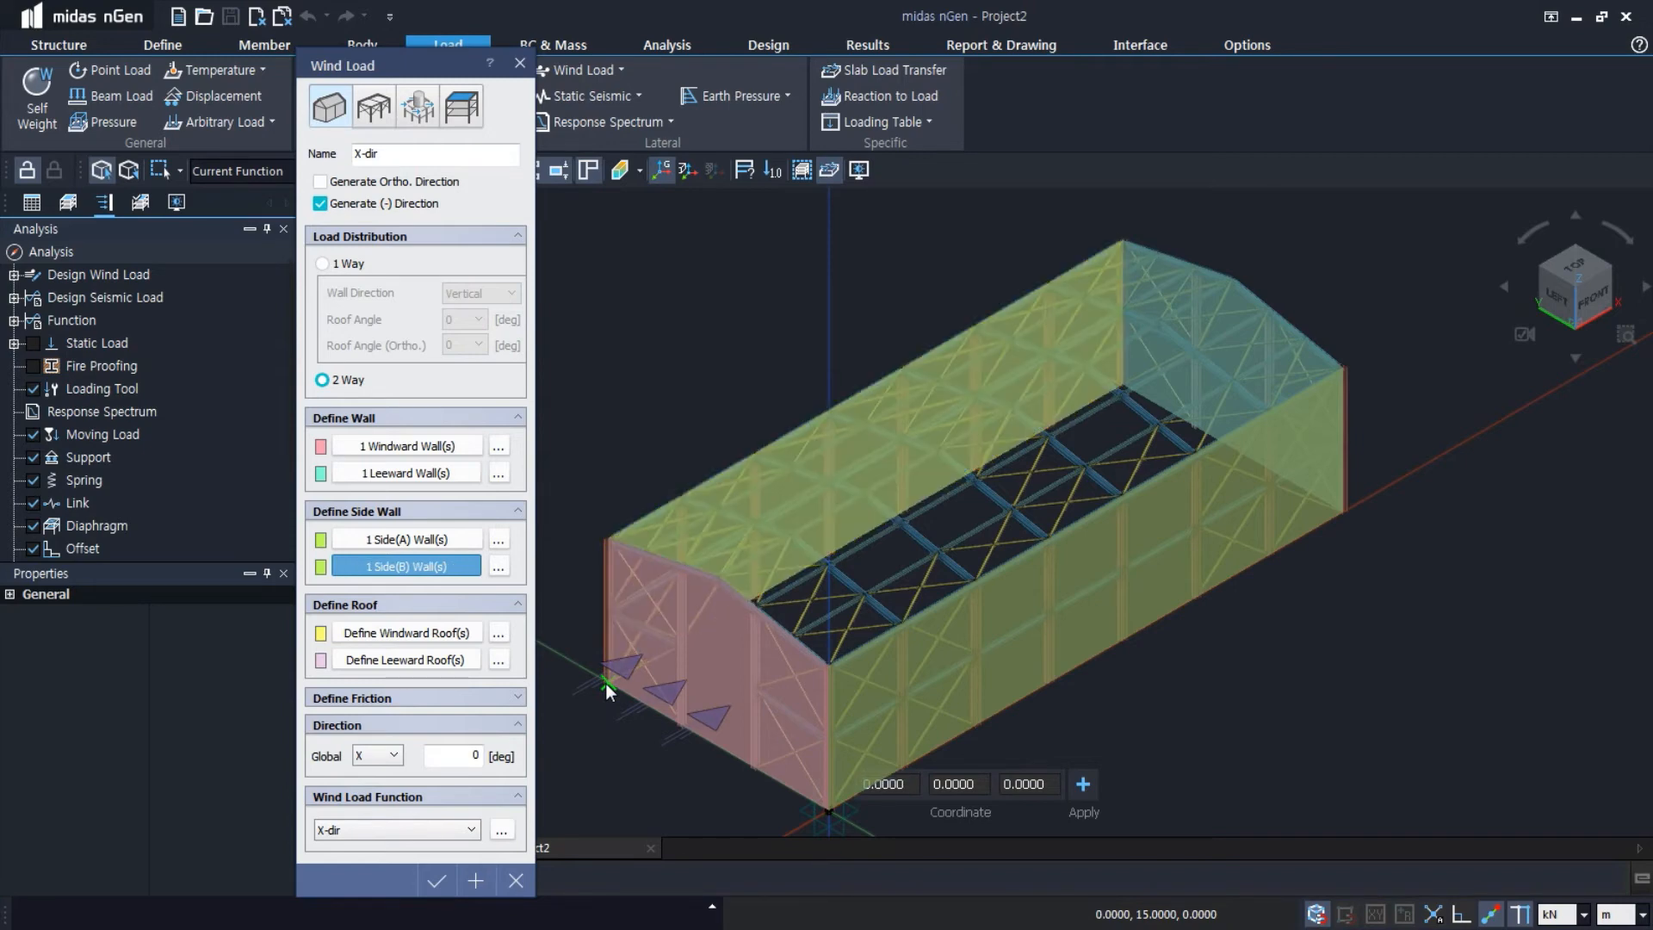
click(474, 881)
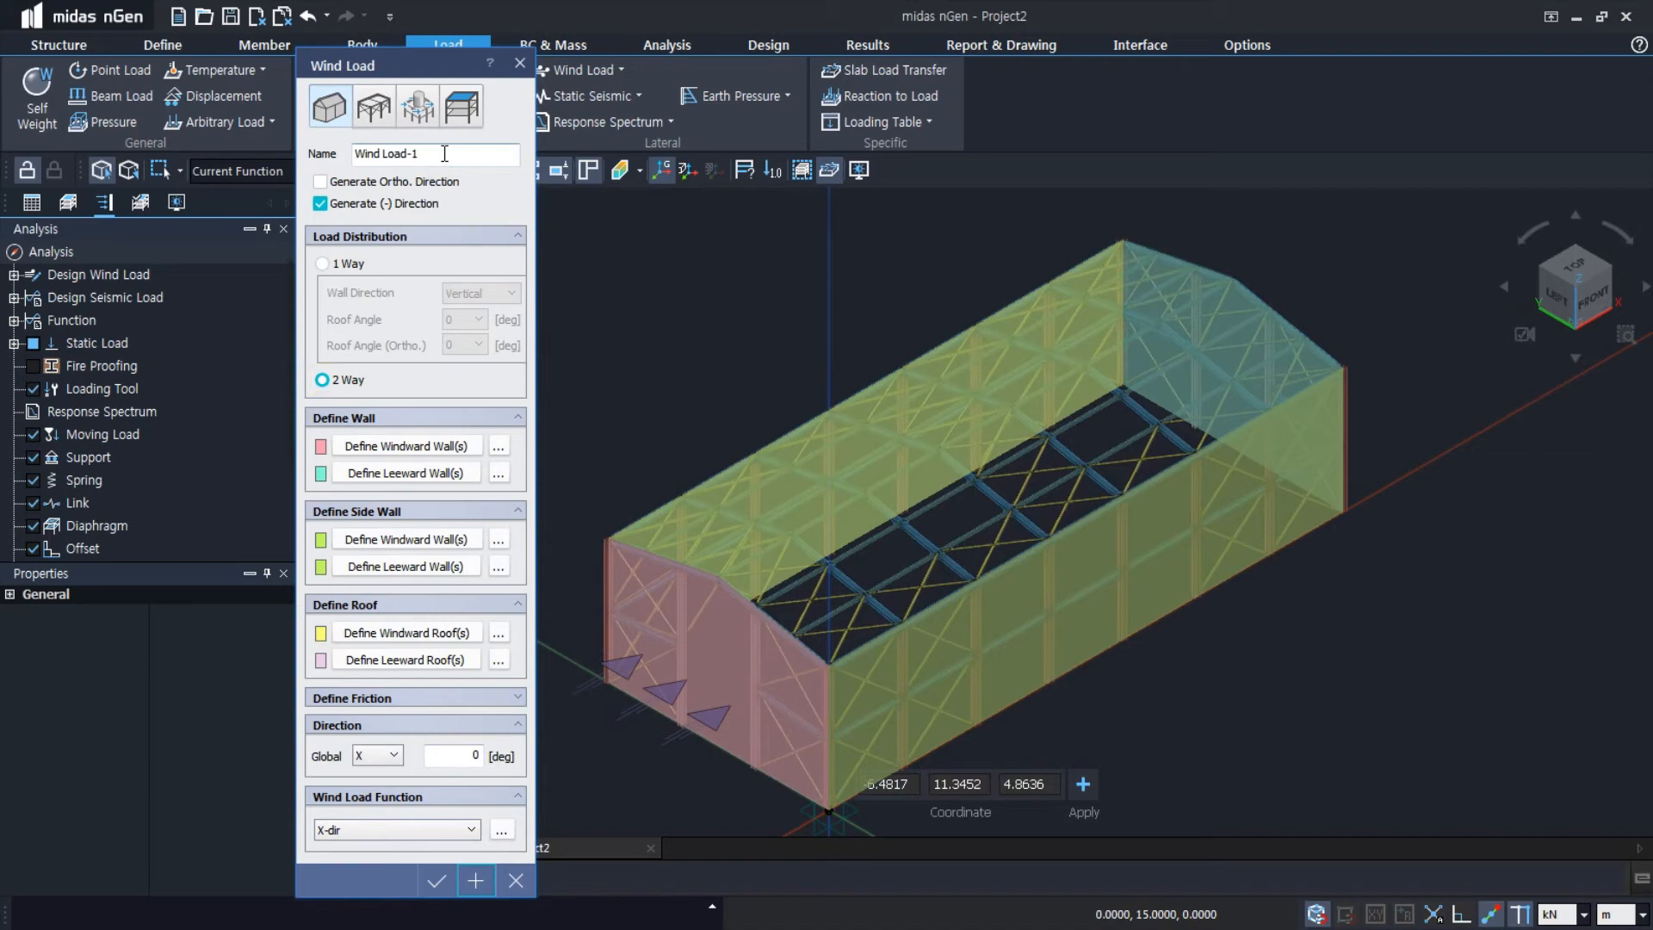
Name the next wind load Y-dir and assign it the Y-dir wind load function
drag(445, 154, 300, 139)
text(Y-)
click(452, 826)
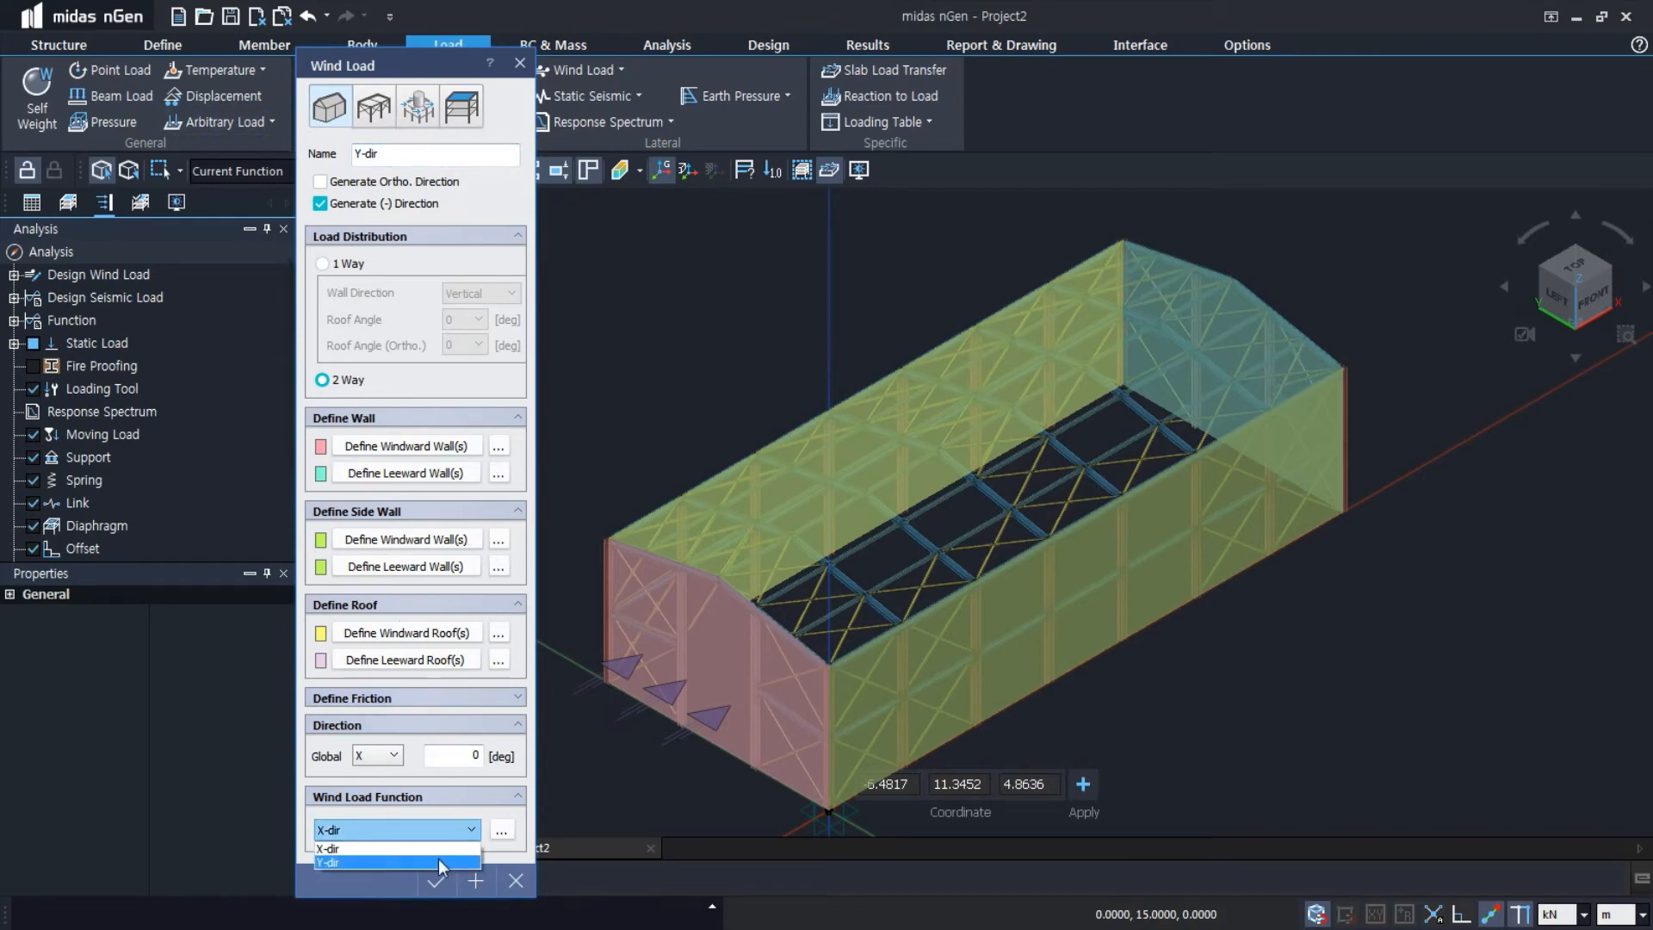
click(437, 859)
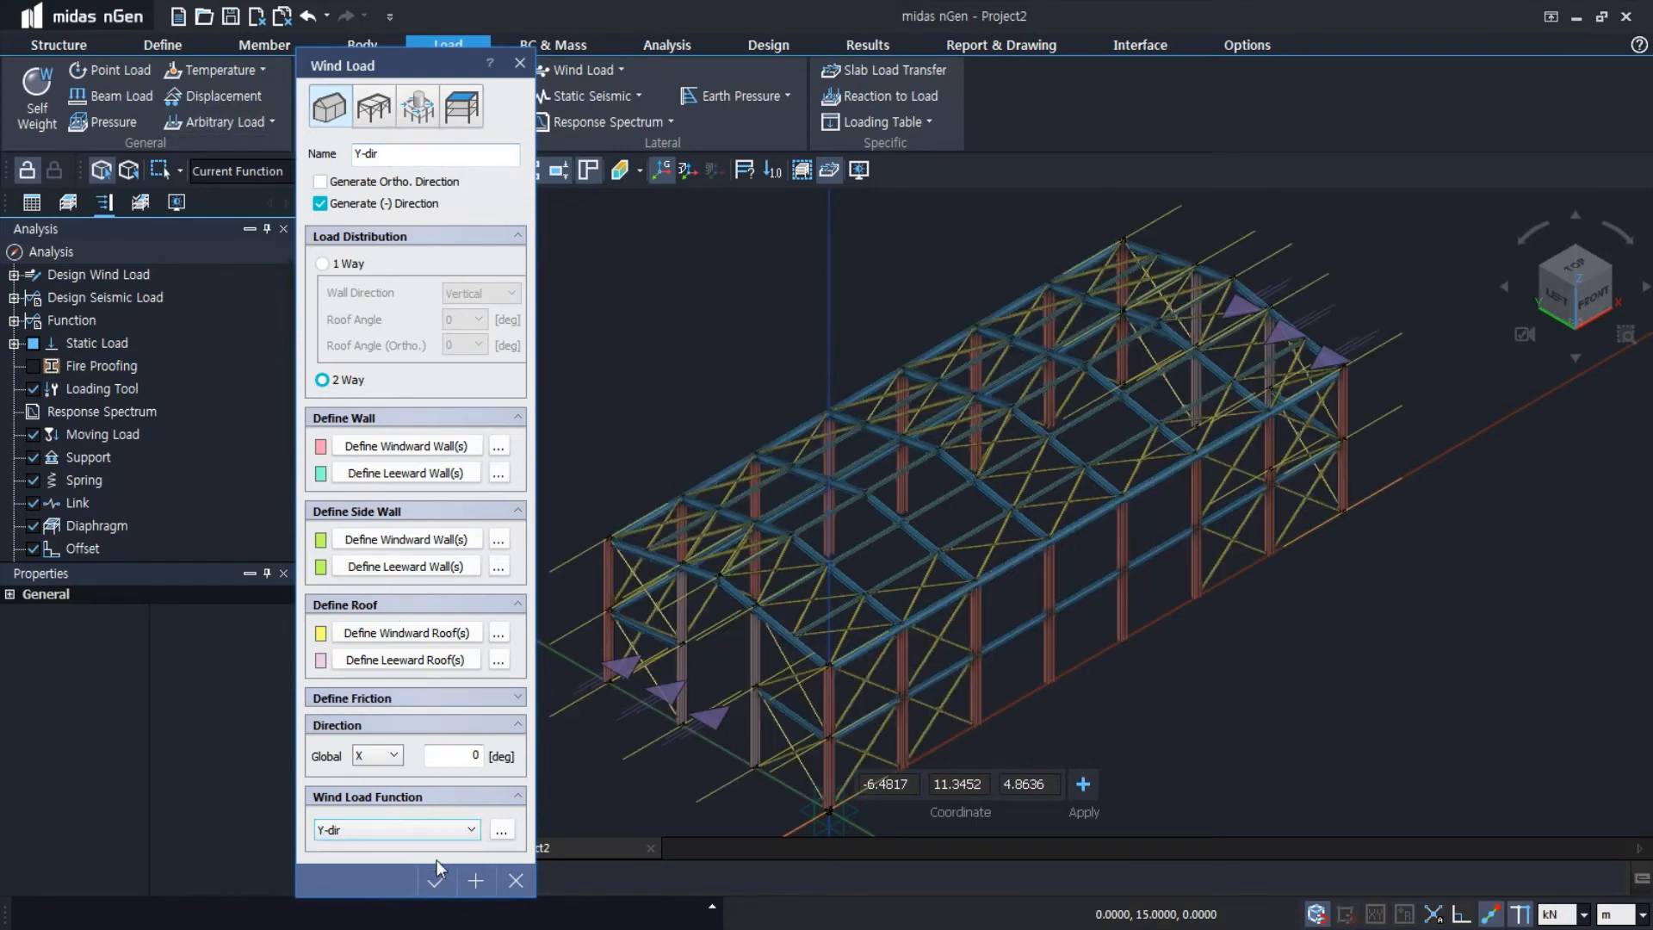
Define the Y-dir windward wall by tracing the four corners of the long side at Y = 0
click(437, 453)
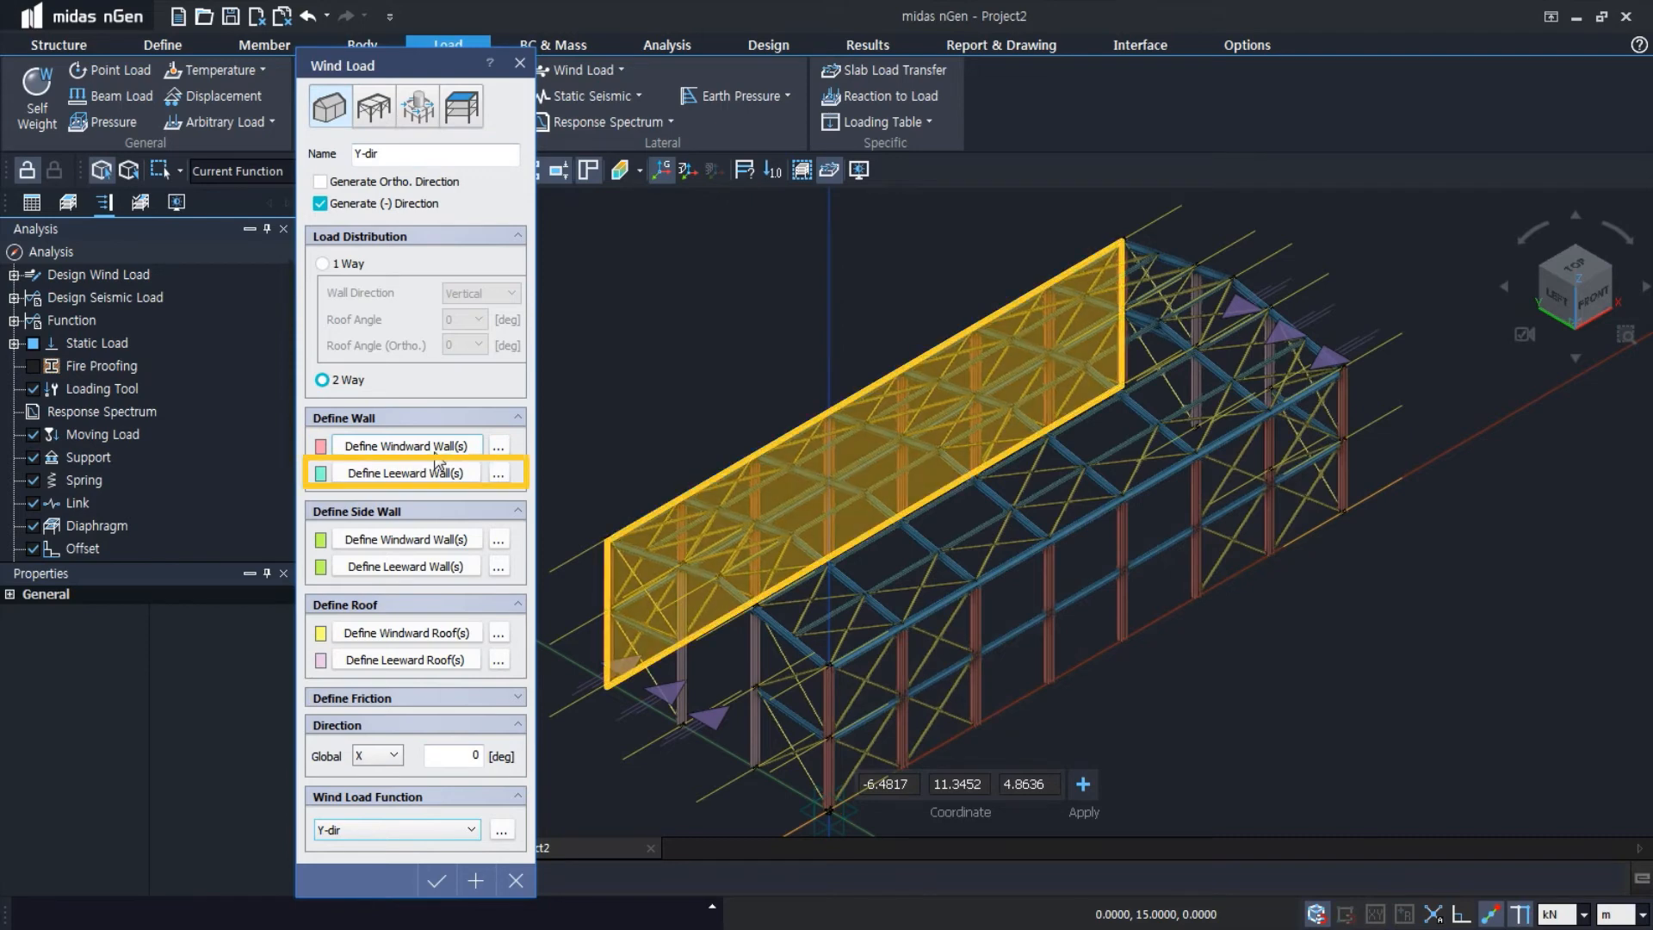
click(433, 449)
click(829, 669)
click(1344, 368)
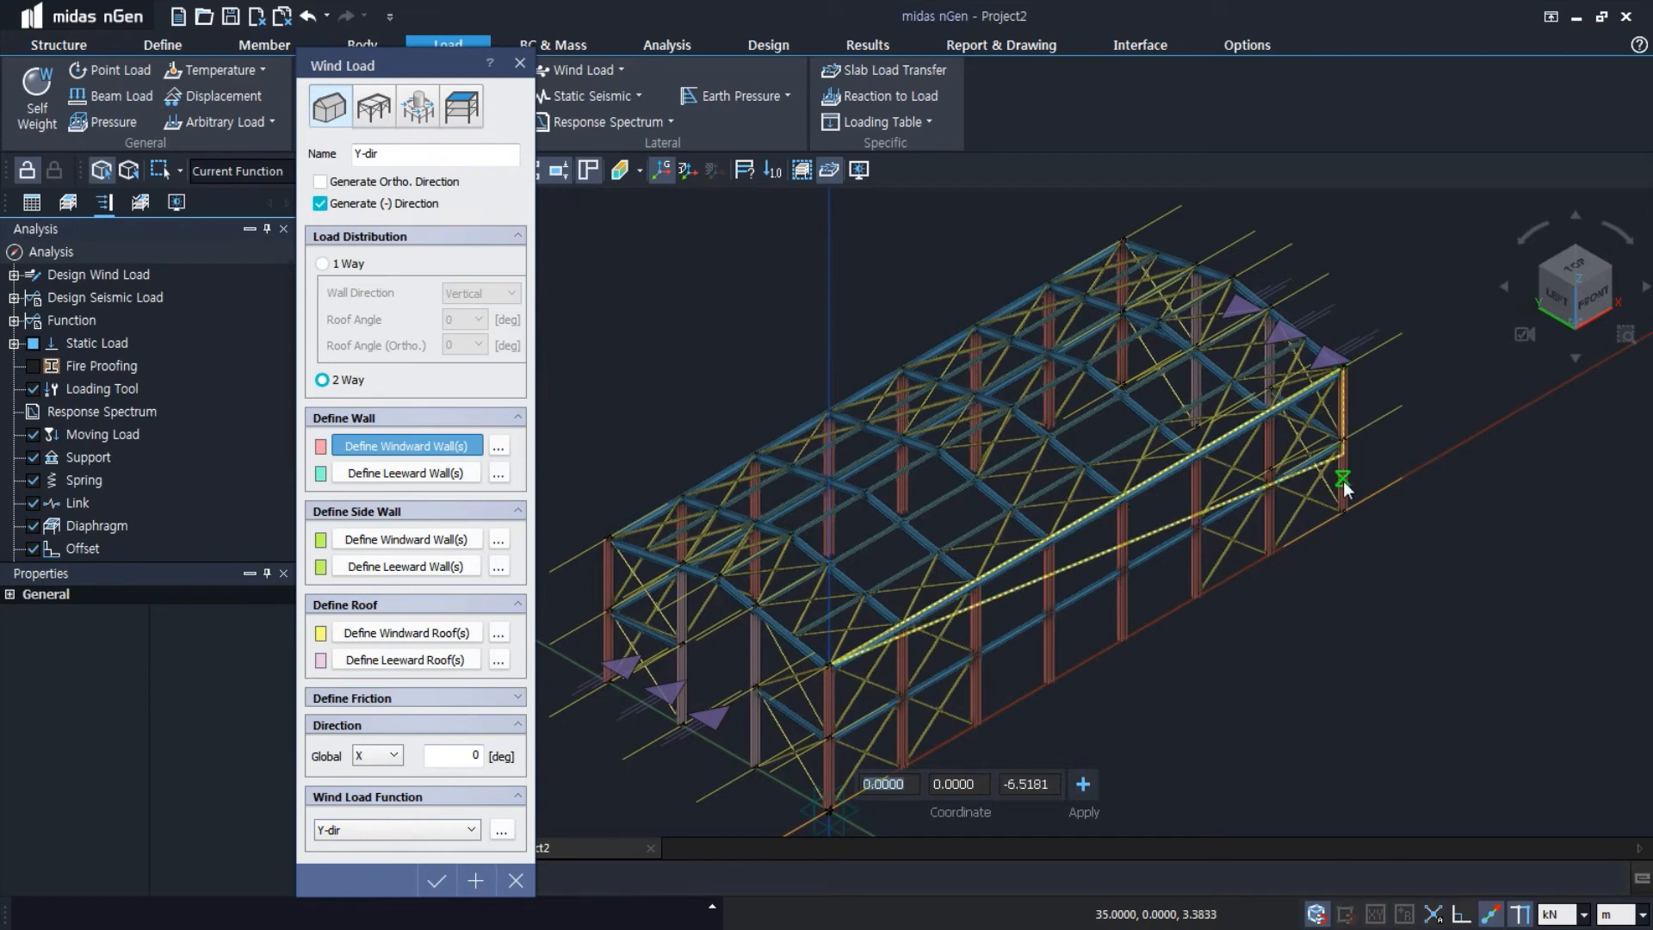
click(1343, 509)
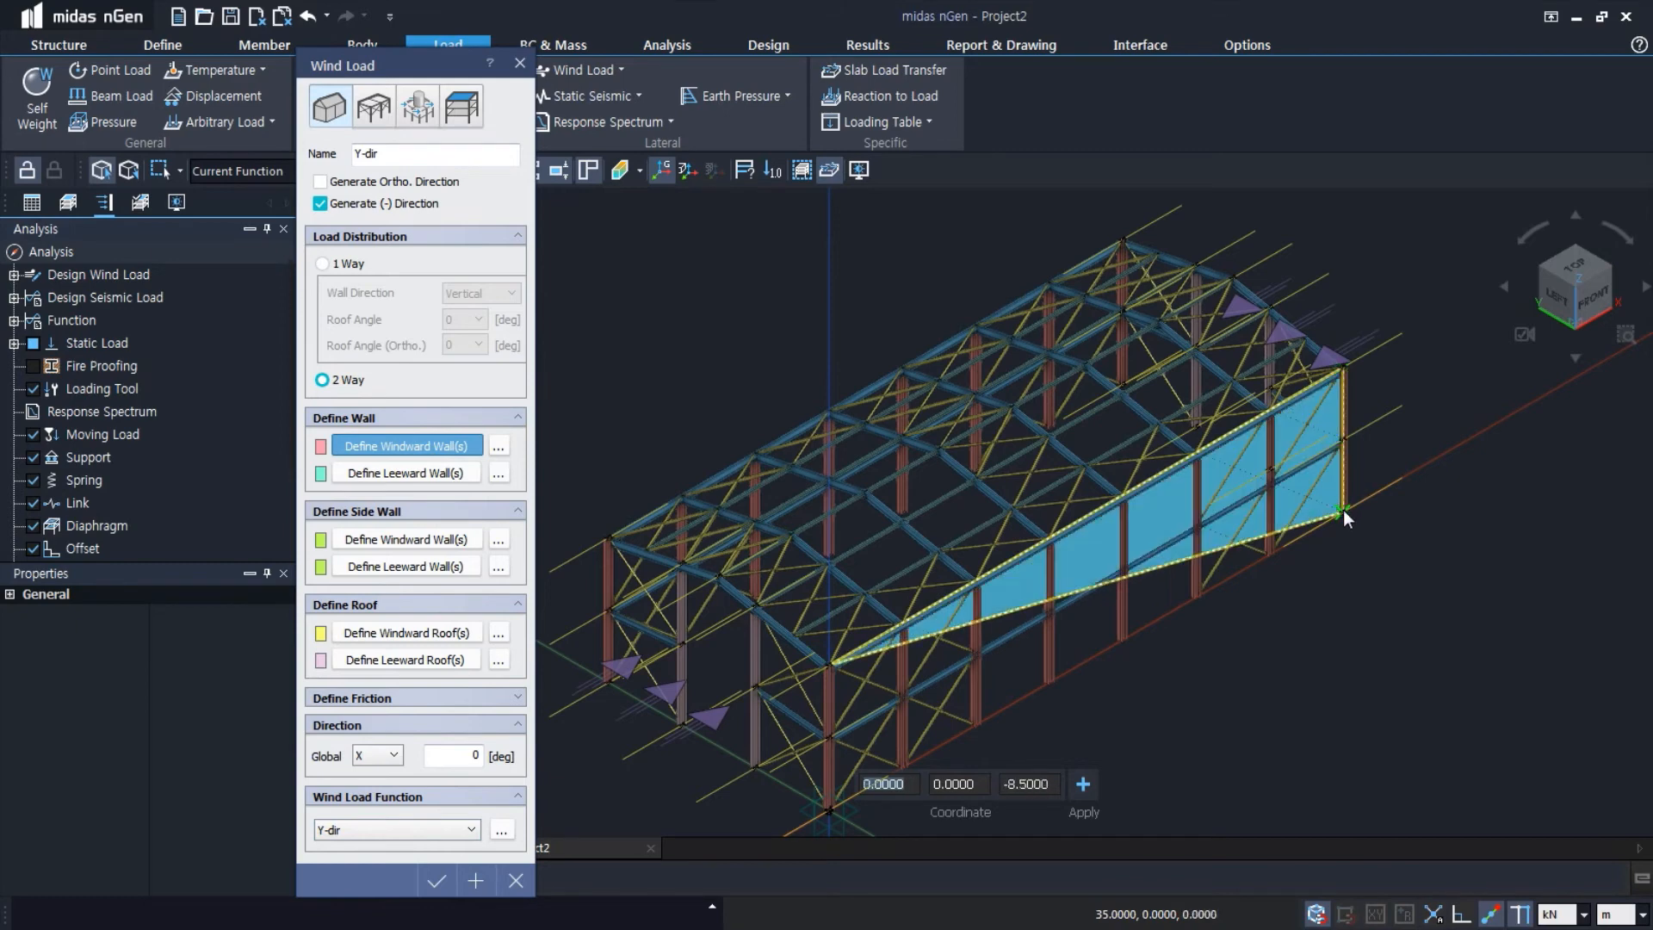
click(826, 813)
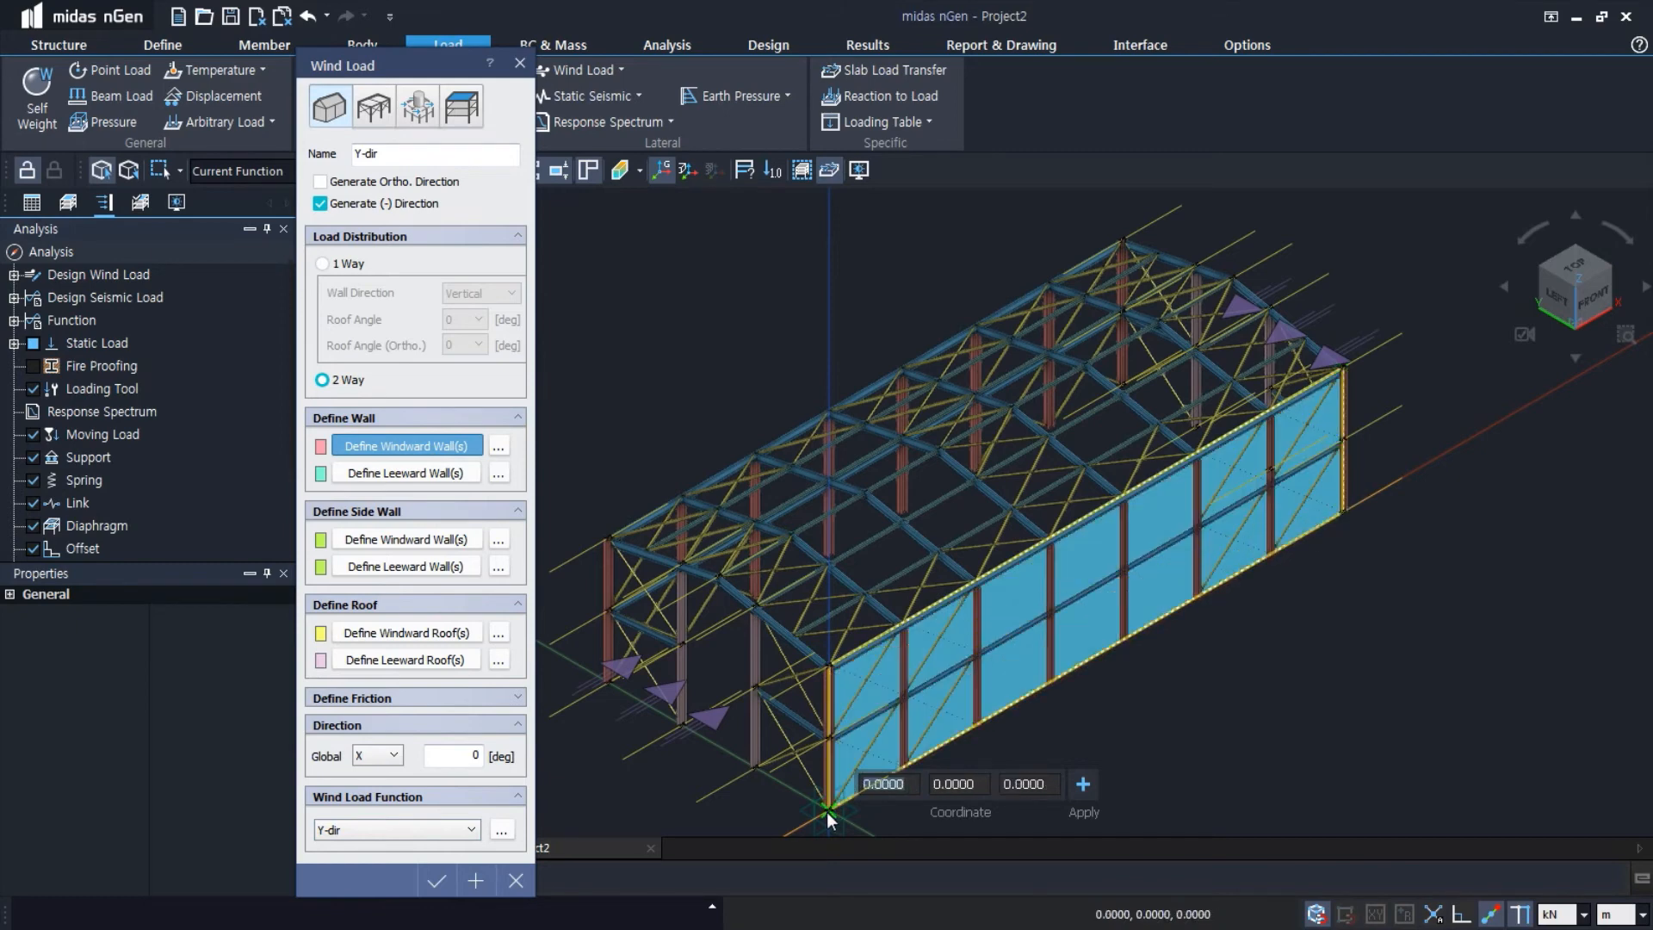
Define the Y-dir leeward wall by tracing the four corners of the long side at Y = 15 m
click(422, 469)
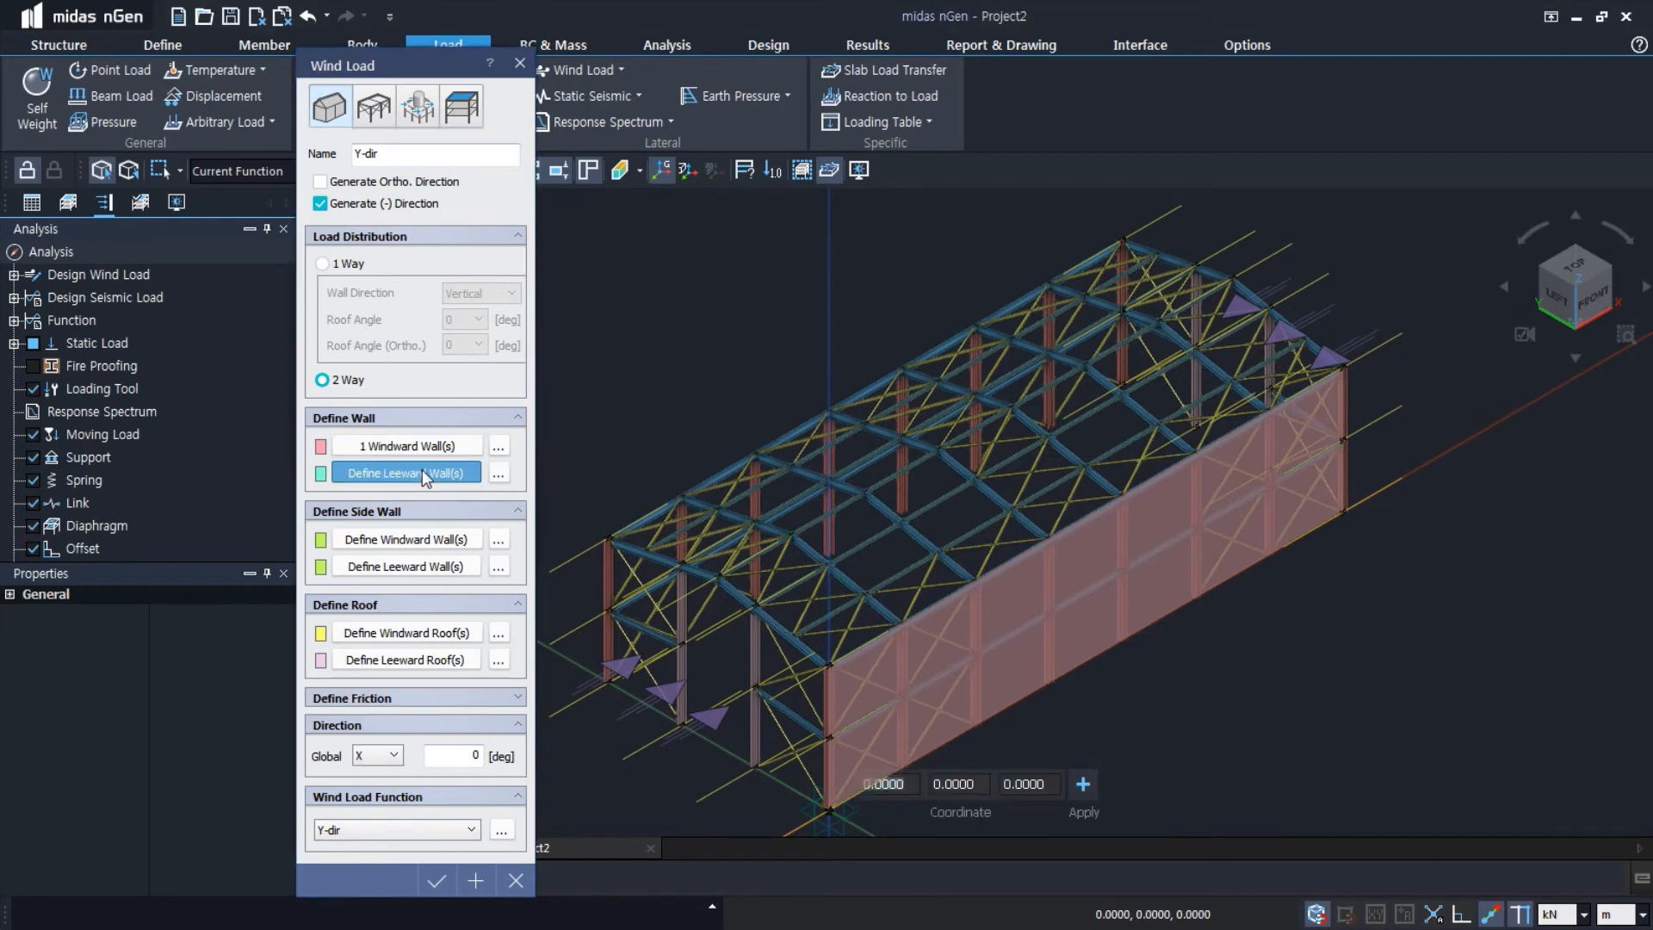
click(616, 532)
click(1124, 240)
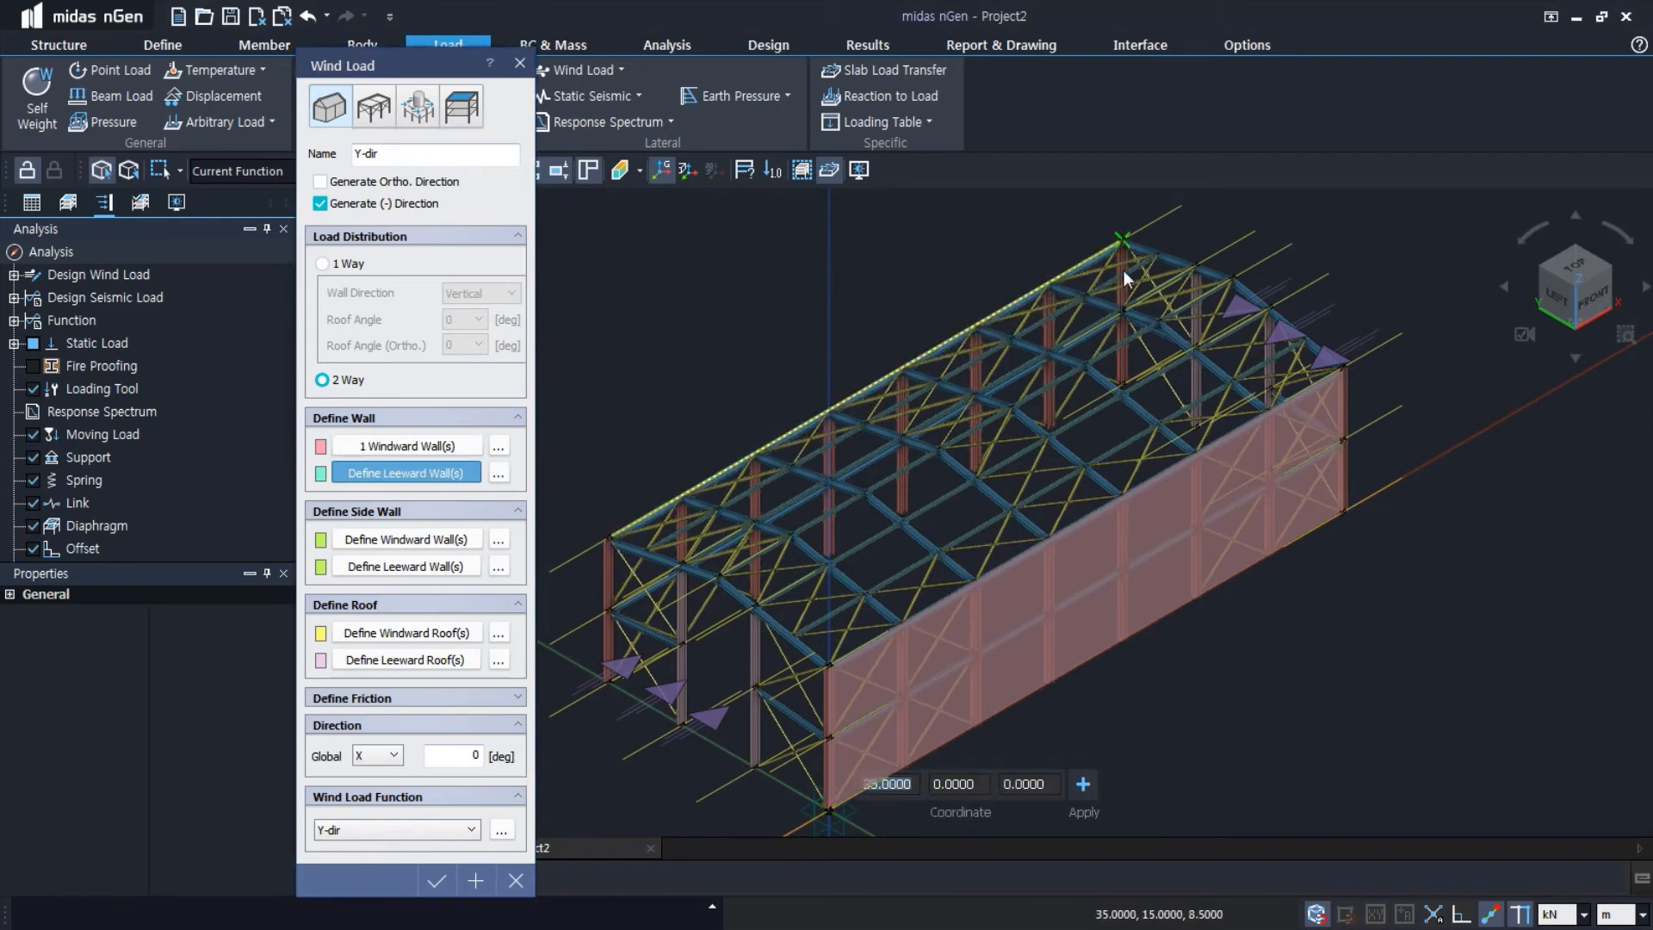
click(1122, 382)
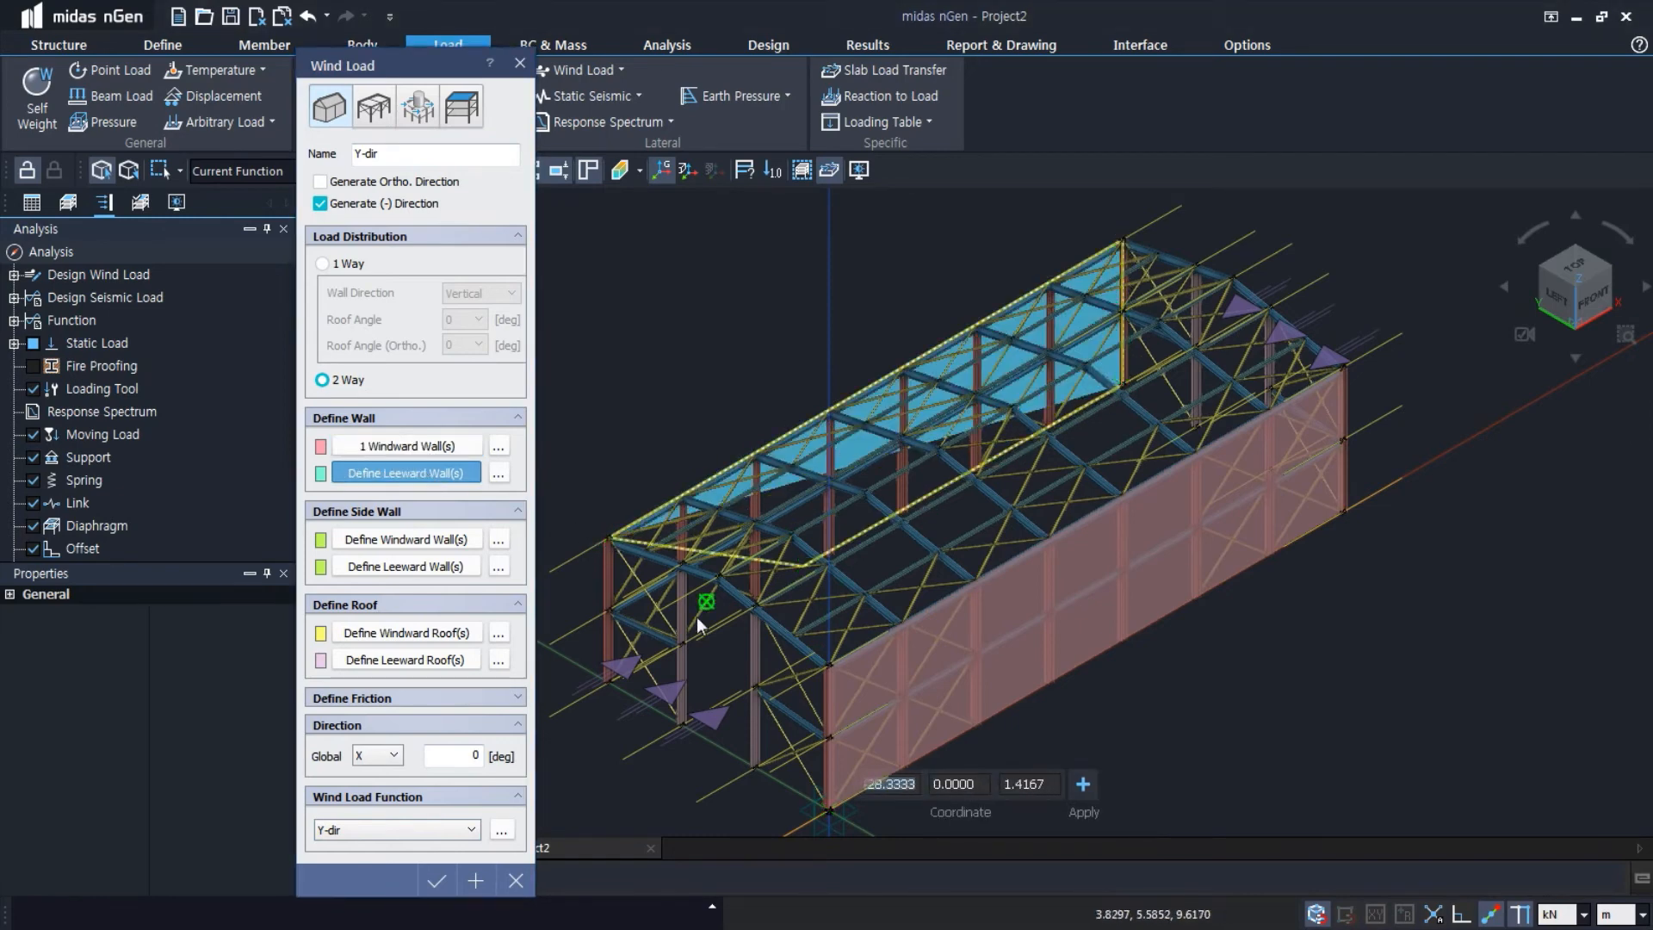
click(608, 676)
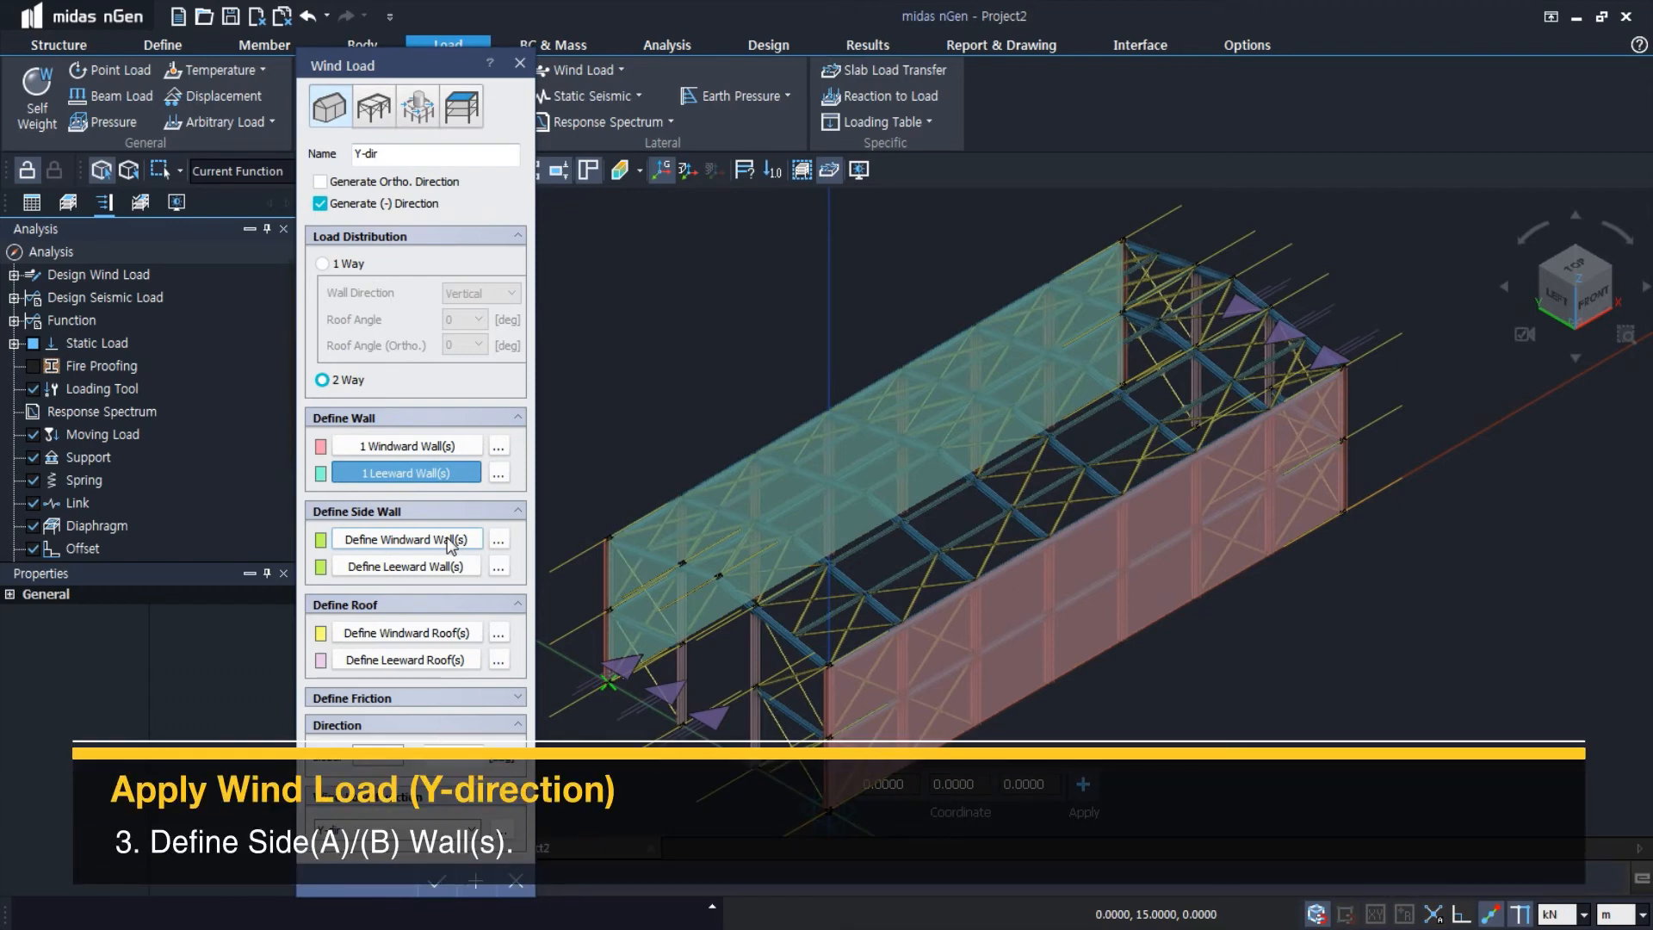
Define the first side wall of the Y-dir load over the gable end at X = 0
click(448, 542)
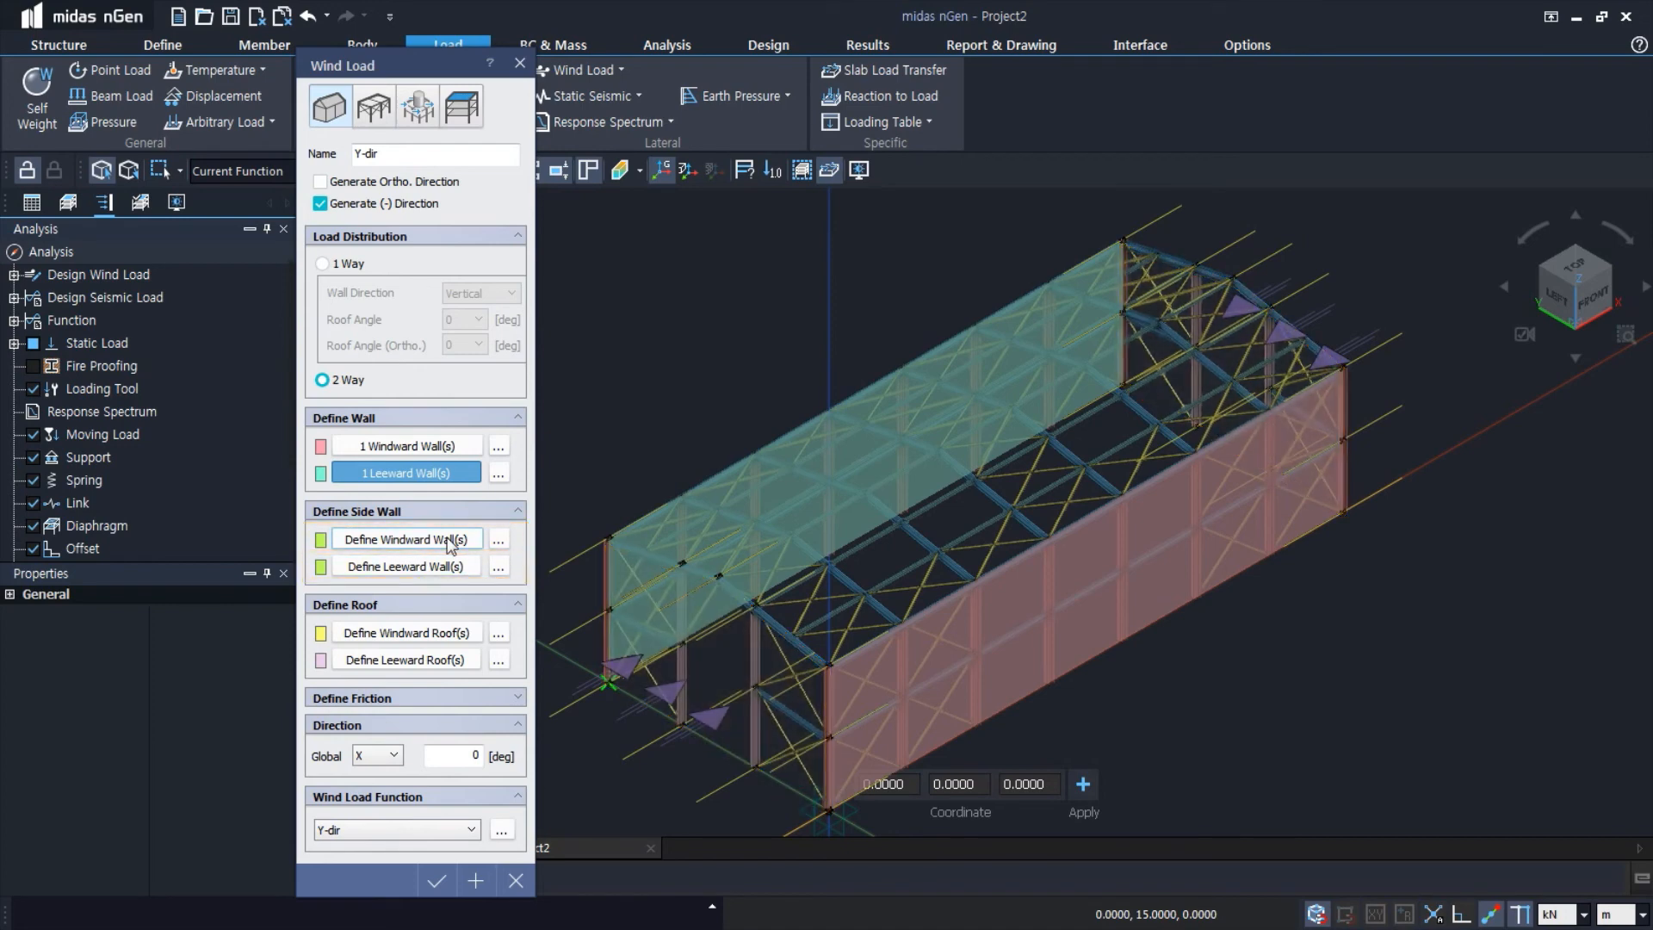
click(448, 540)
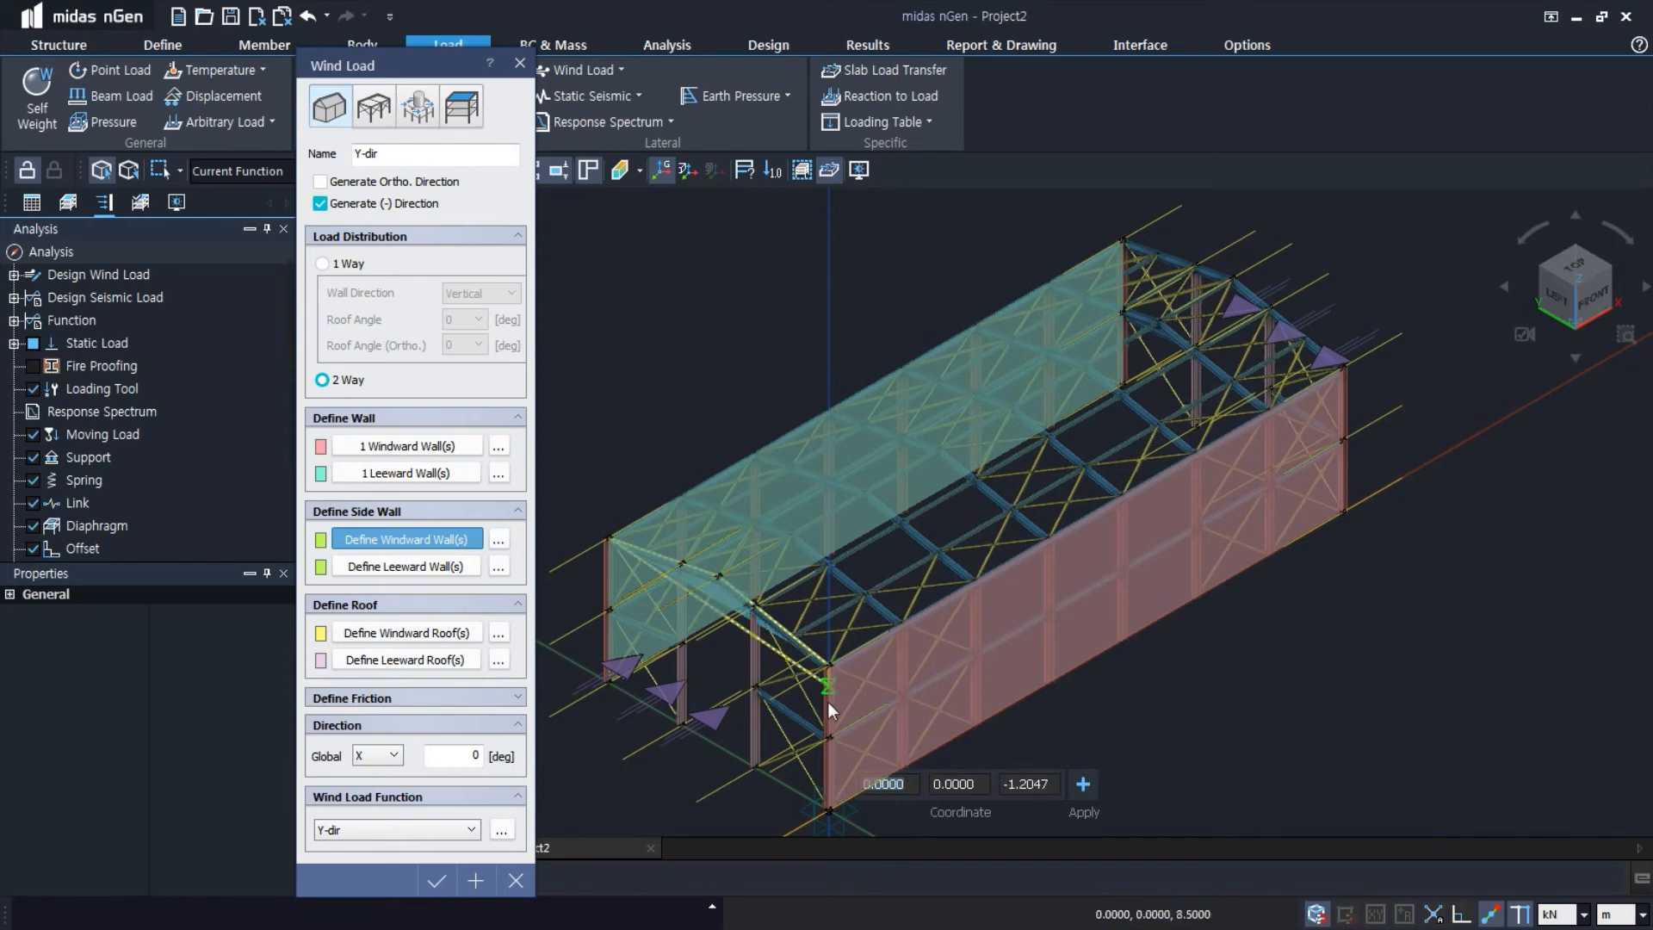
click(827, 811)
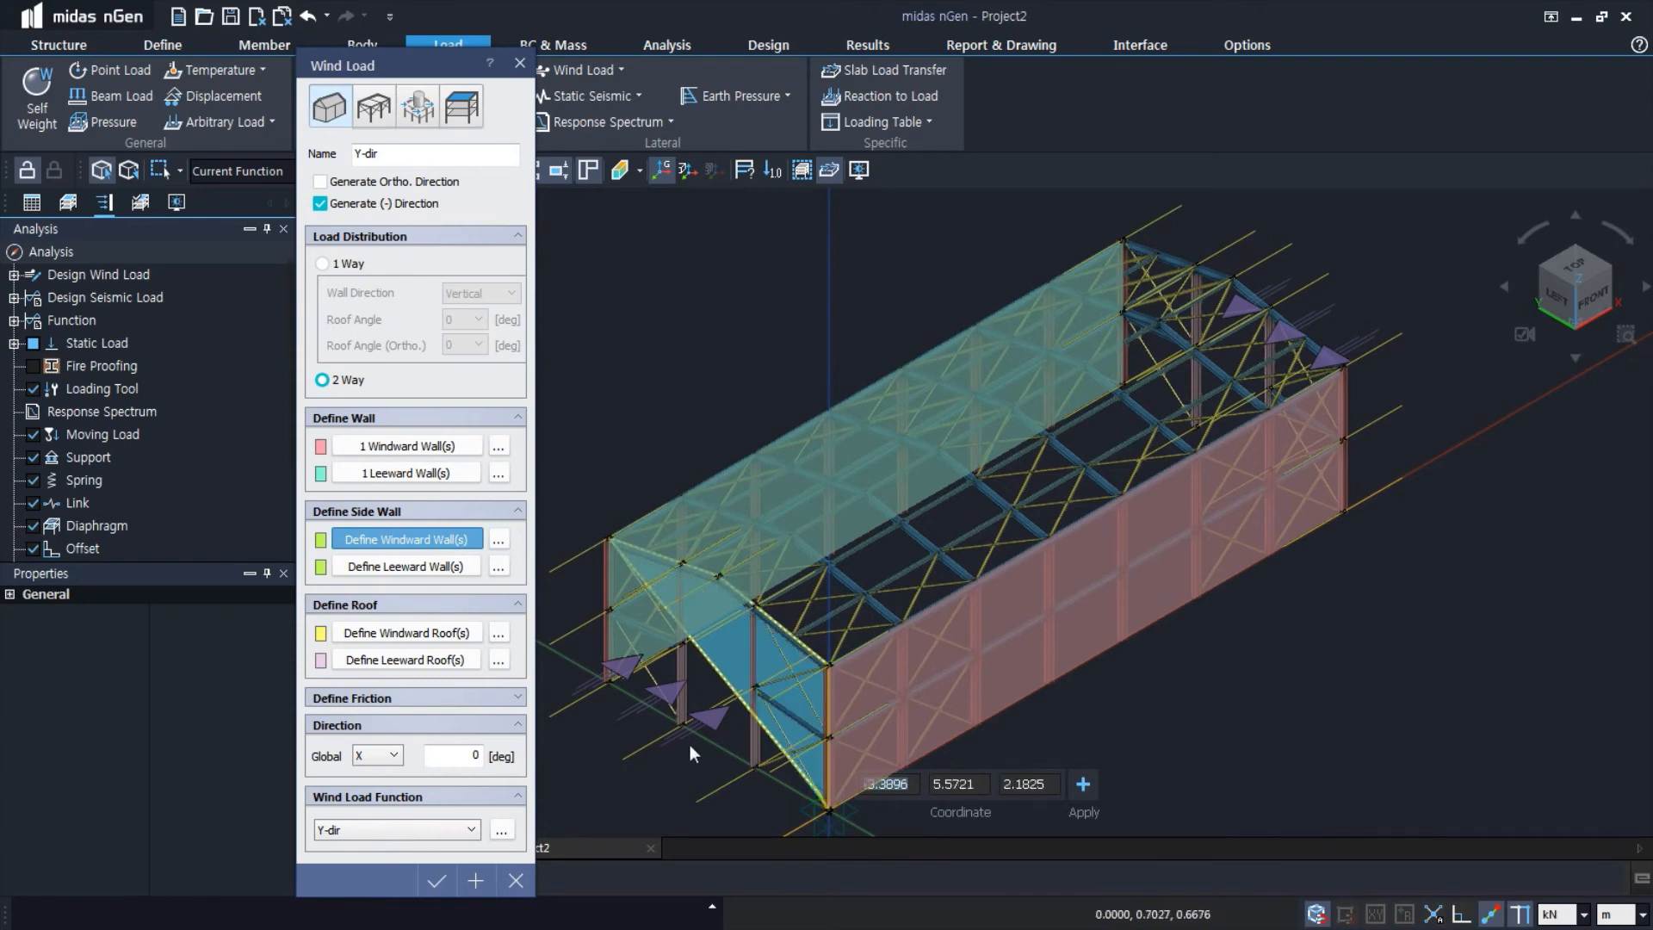
click(606, 681)
right_click(606, 682)
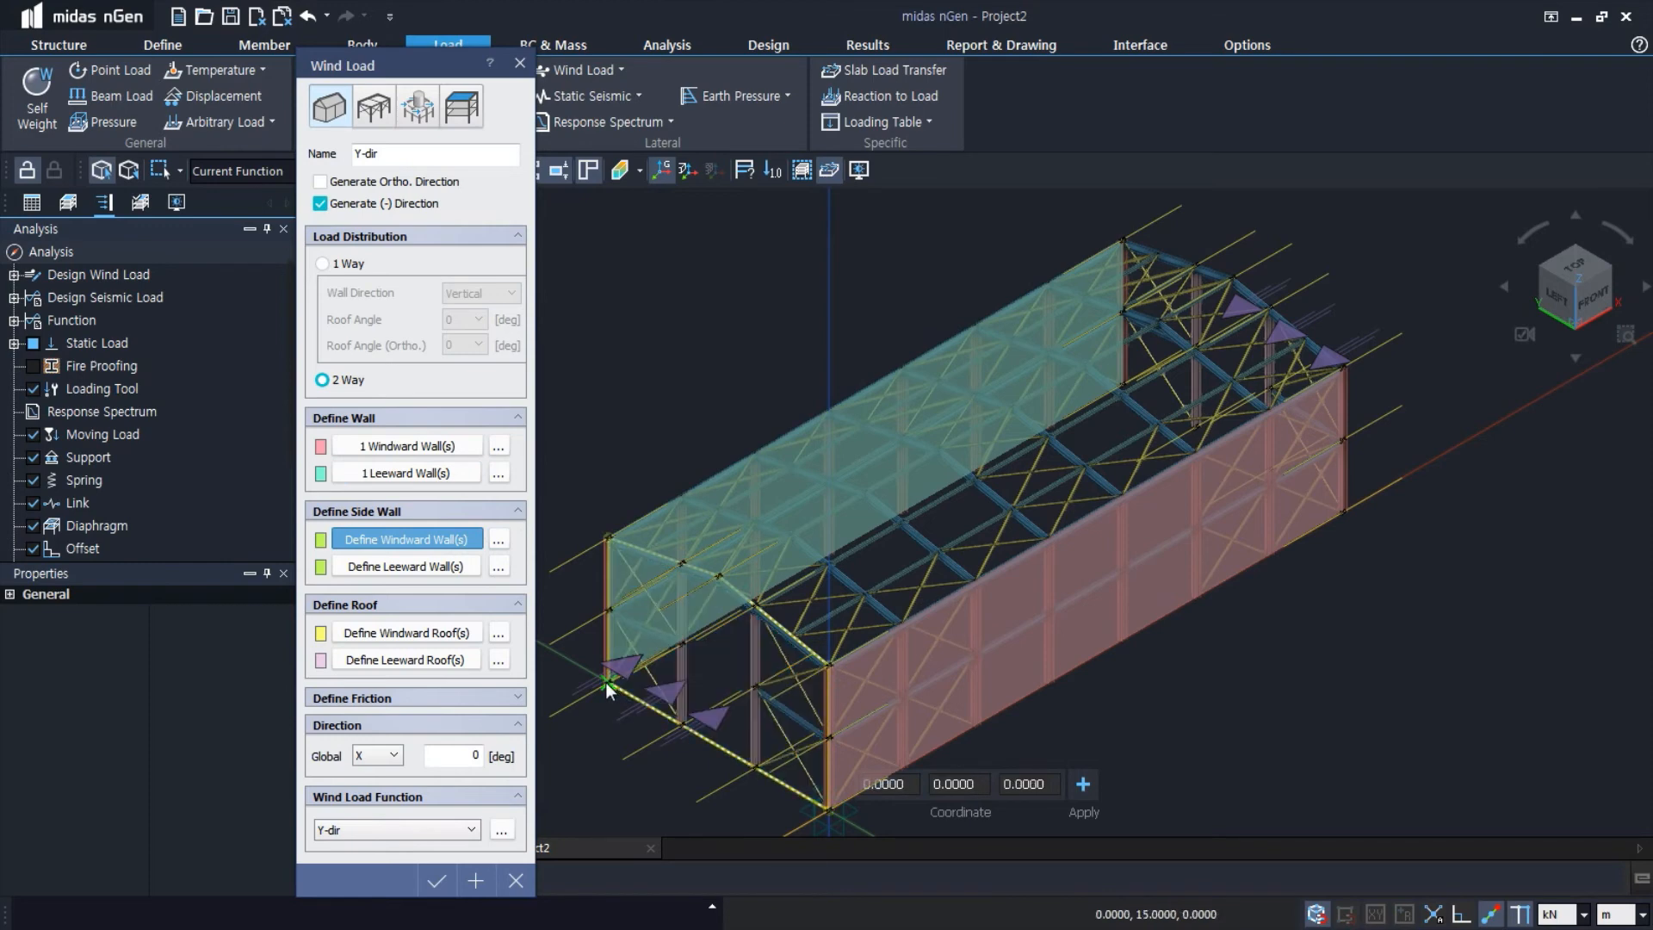
Define the leeward side wall of the Y-dir load by tracing the corners of the gable end at X = 35 m
click(459, 568)
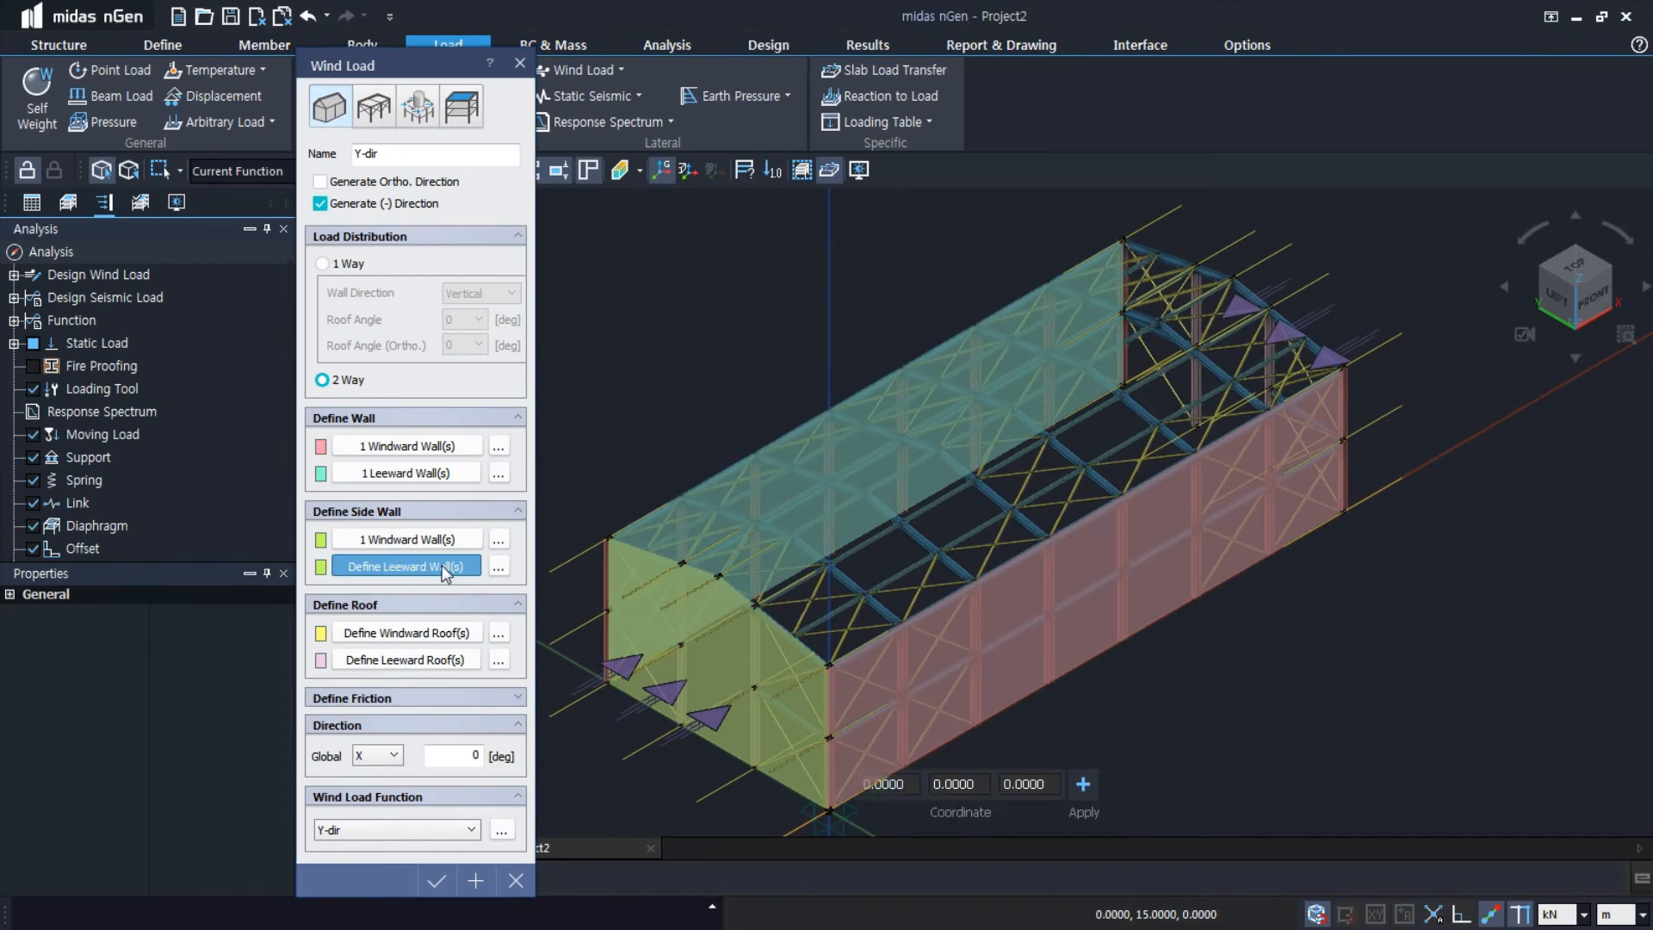
click(1123, 241)
click(1233, 278)
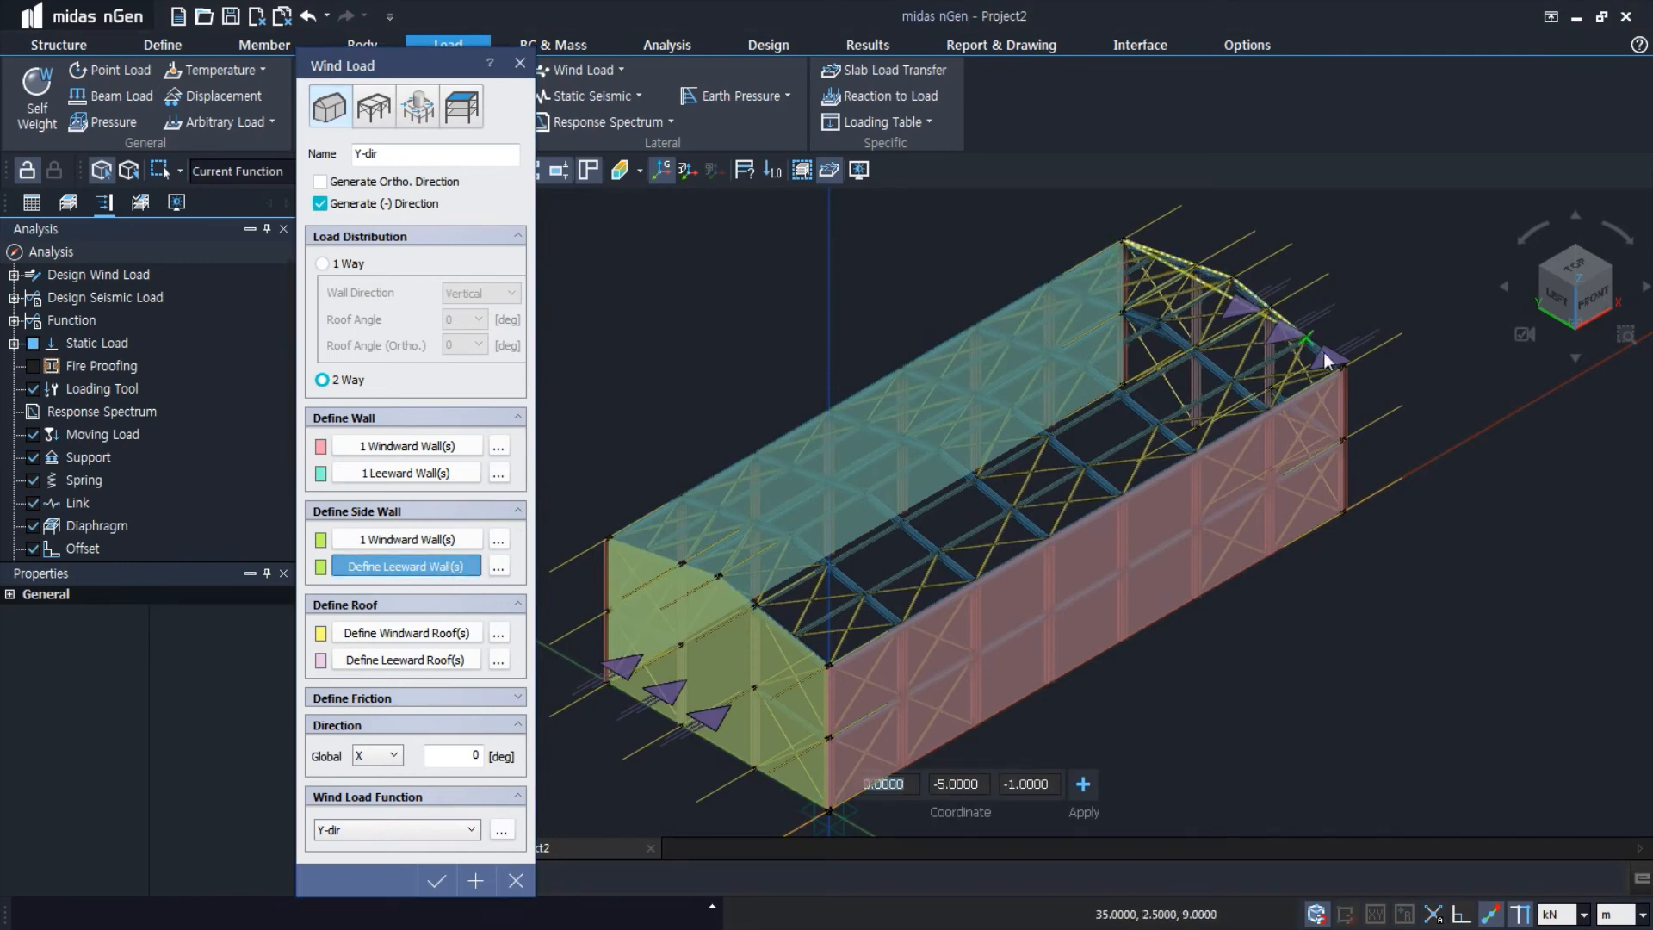
click(1341, 369)
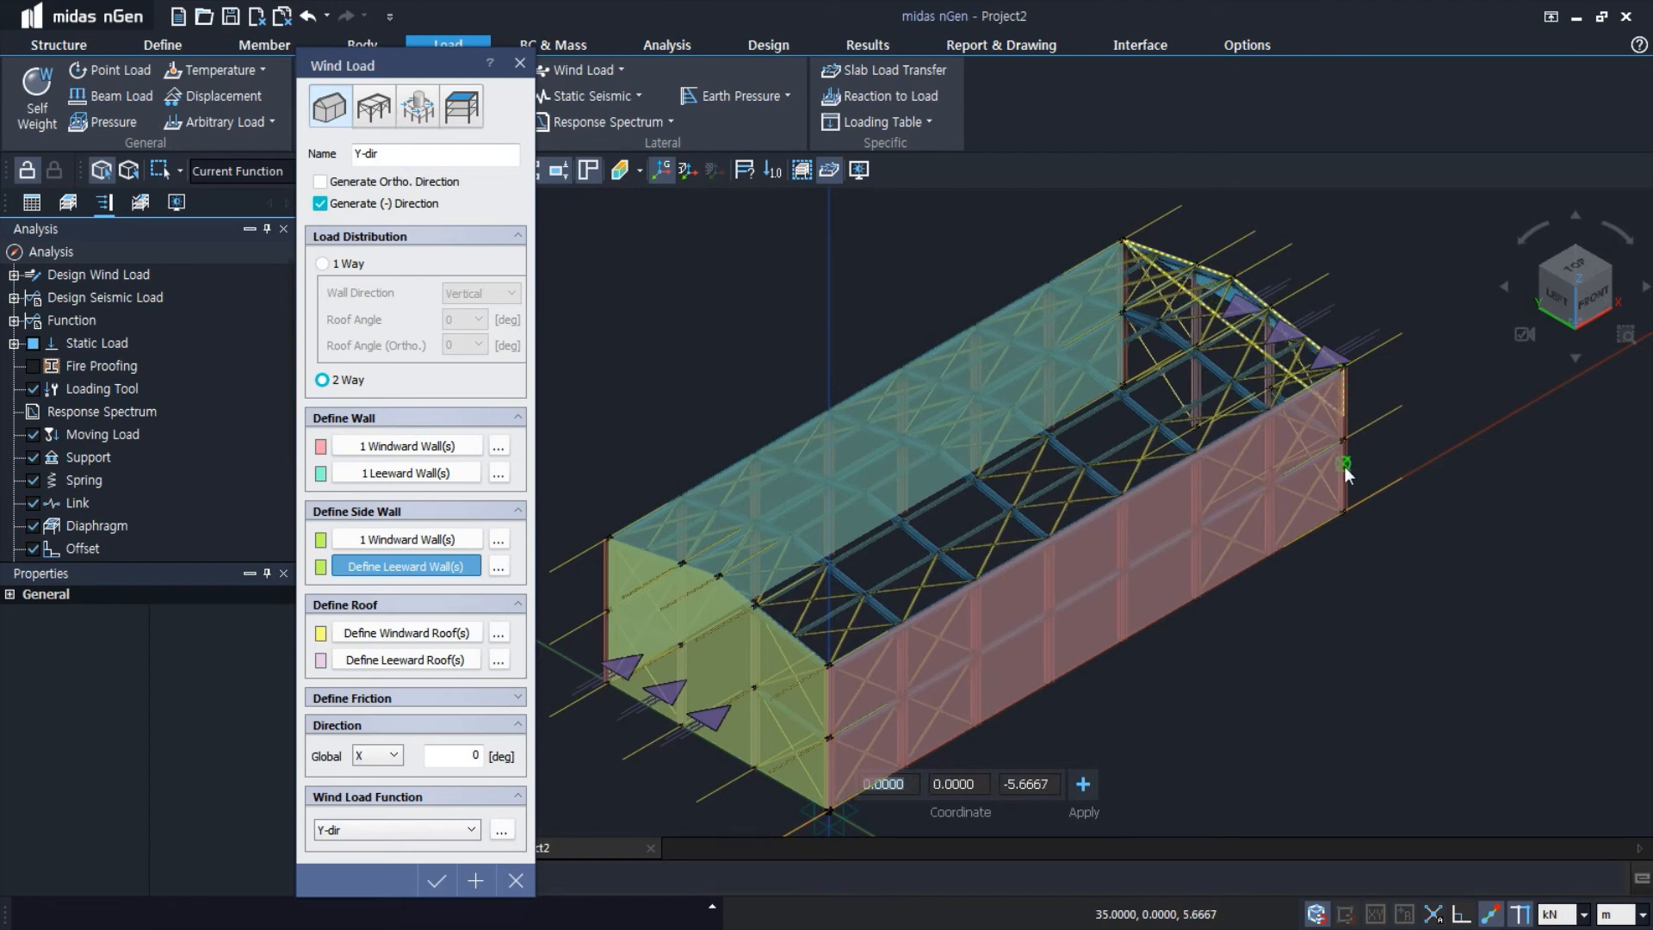
click(1341, 512)
double_click(1123, 386)
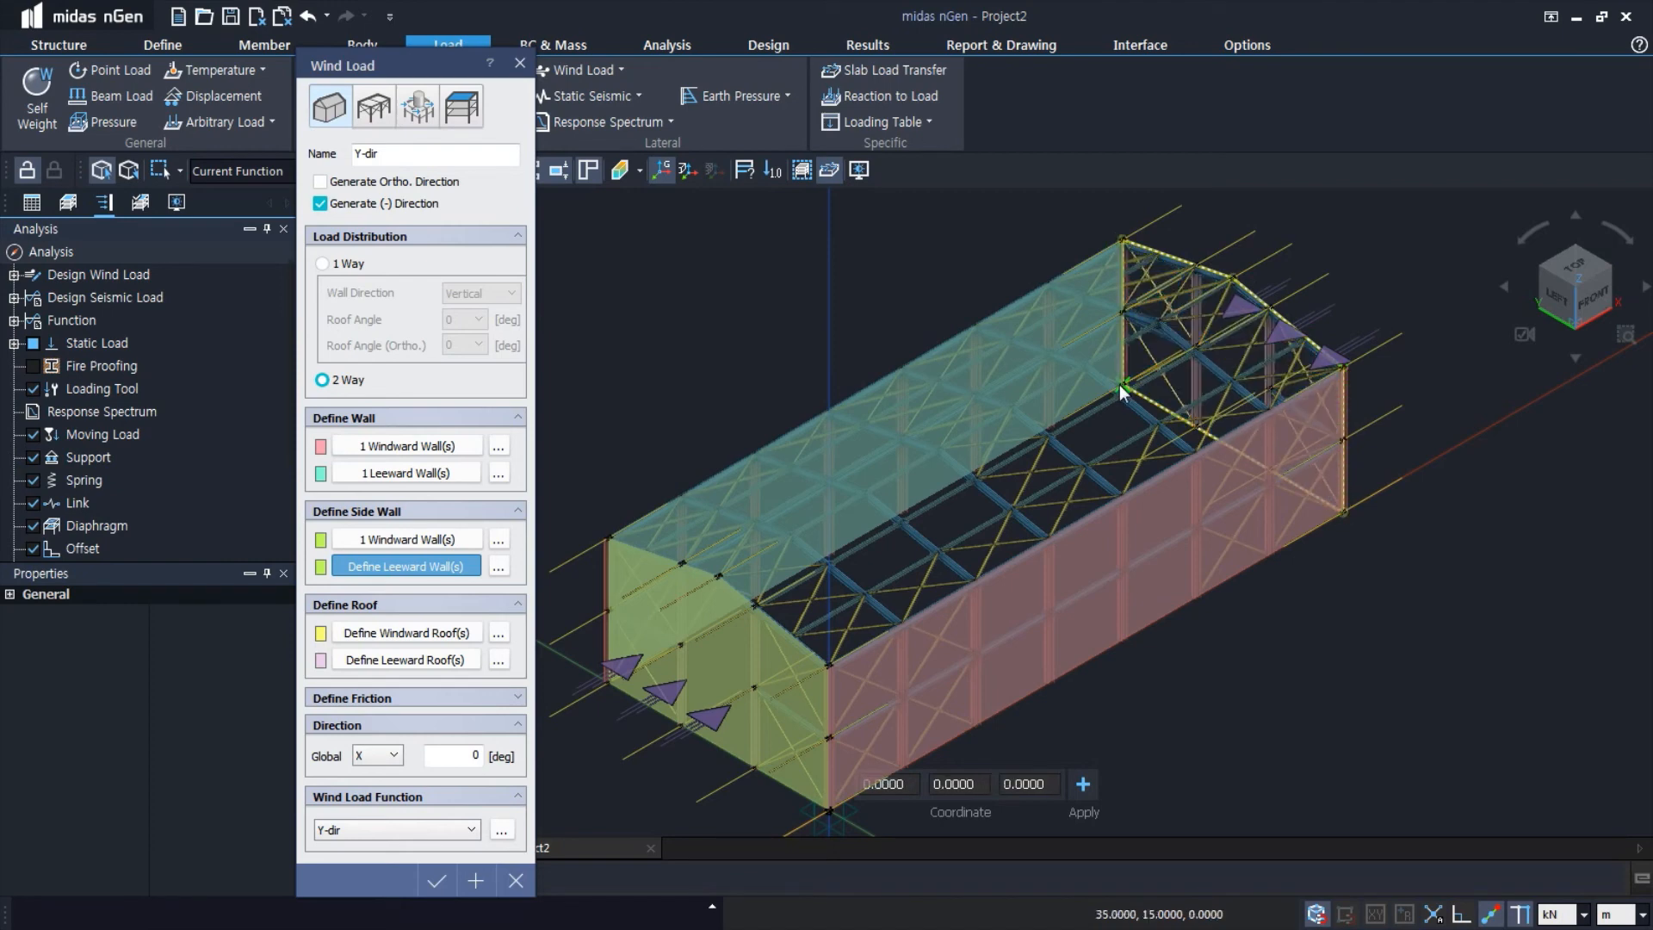
Define the Y-dir windward roof by tracing the roof slope between the ridge and the eave at Y = 0
click(439, 633)
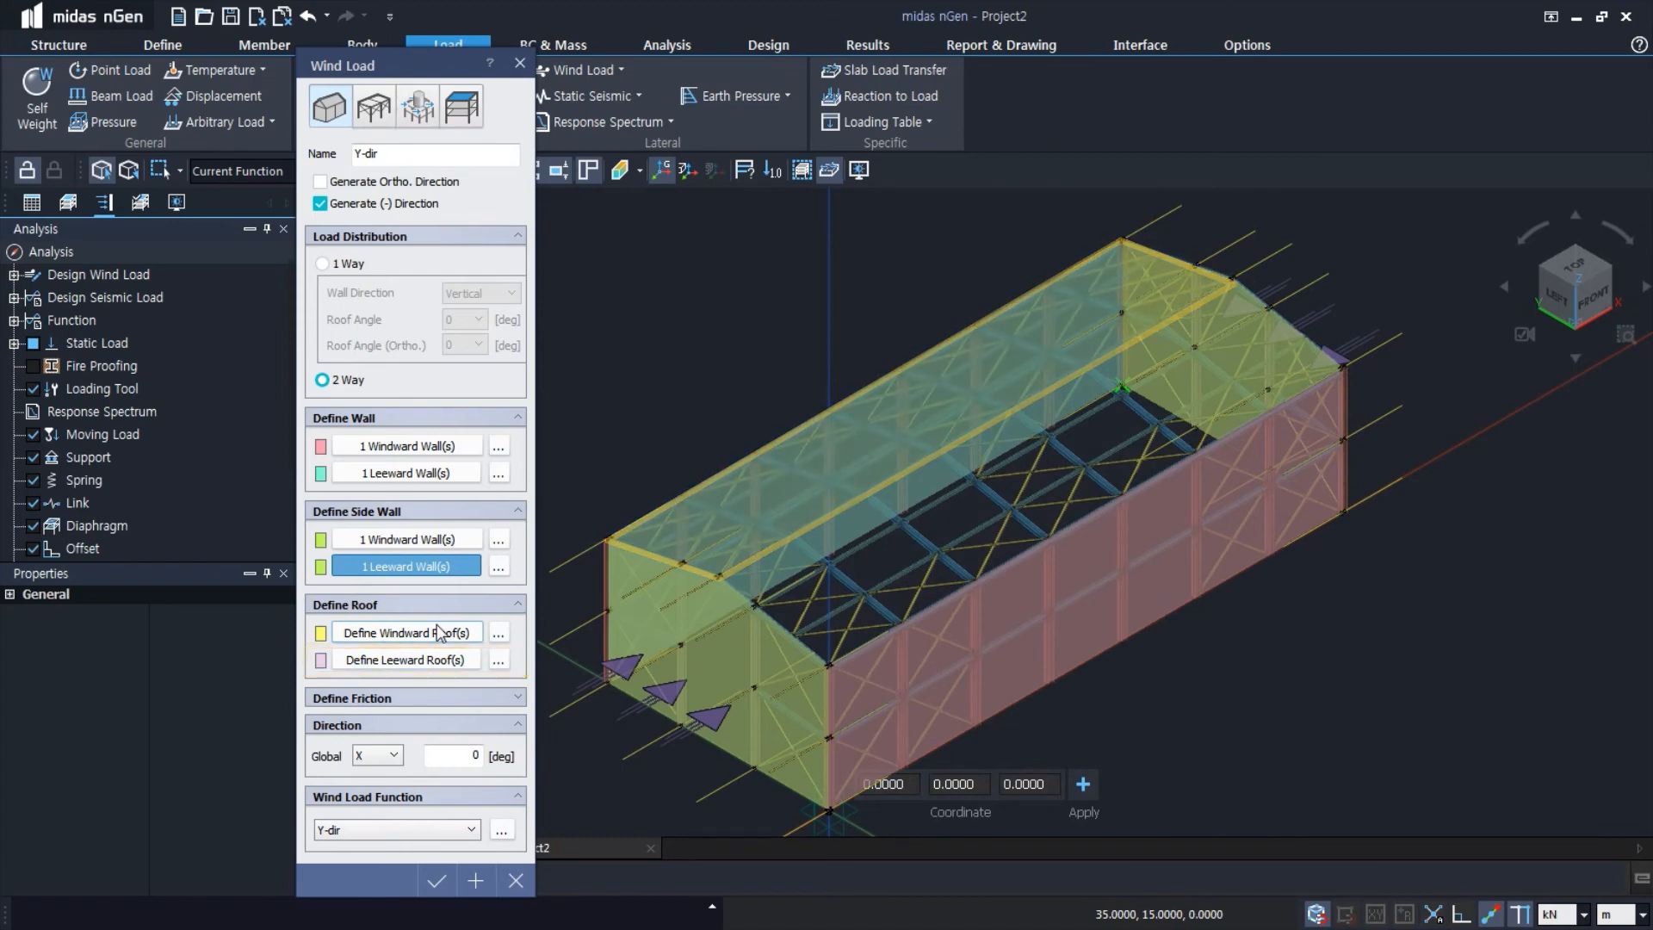
click(439, 632)
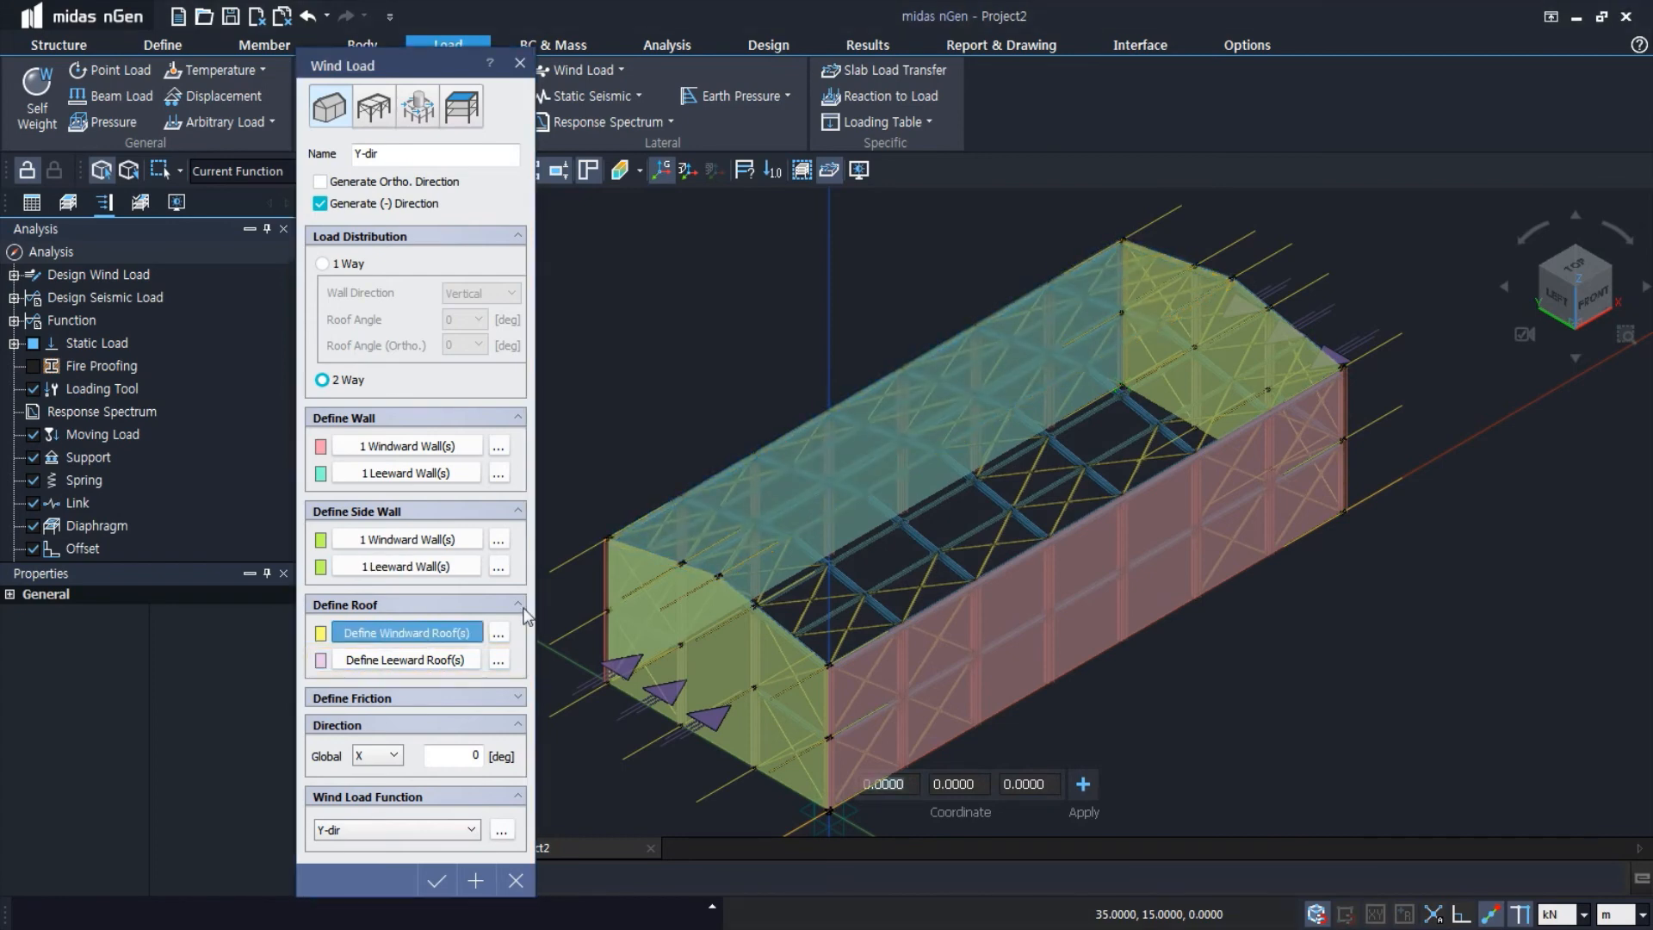
click(1234, 276)
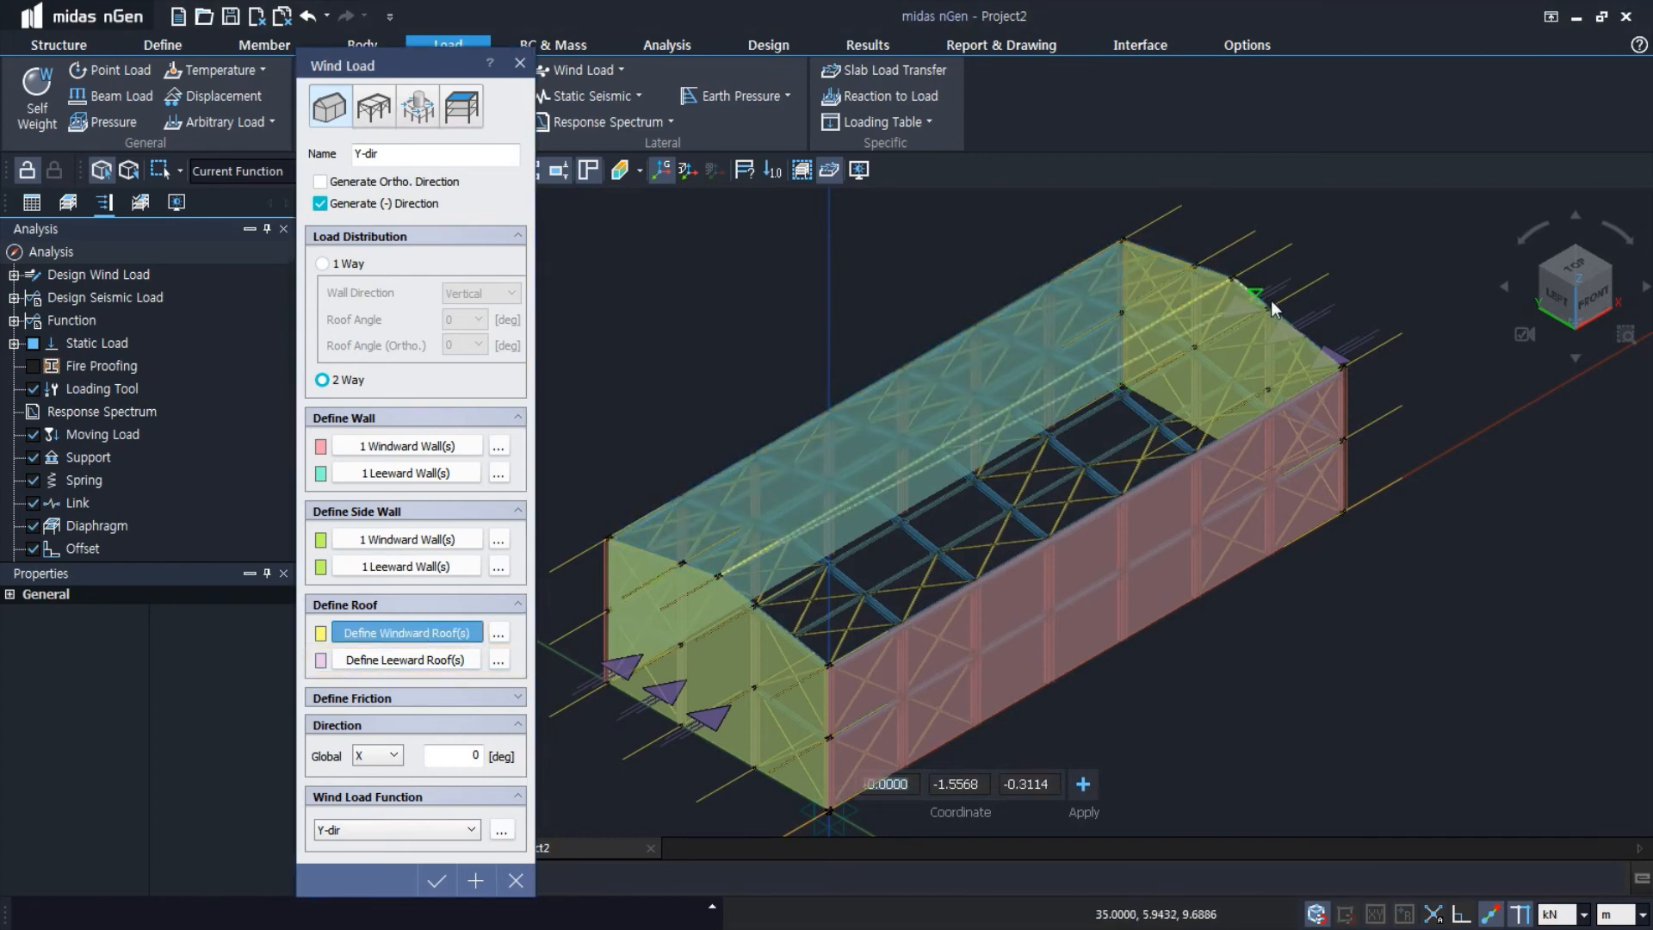
click(1341, 369)
click(829, 663)
right_click(829, 663)
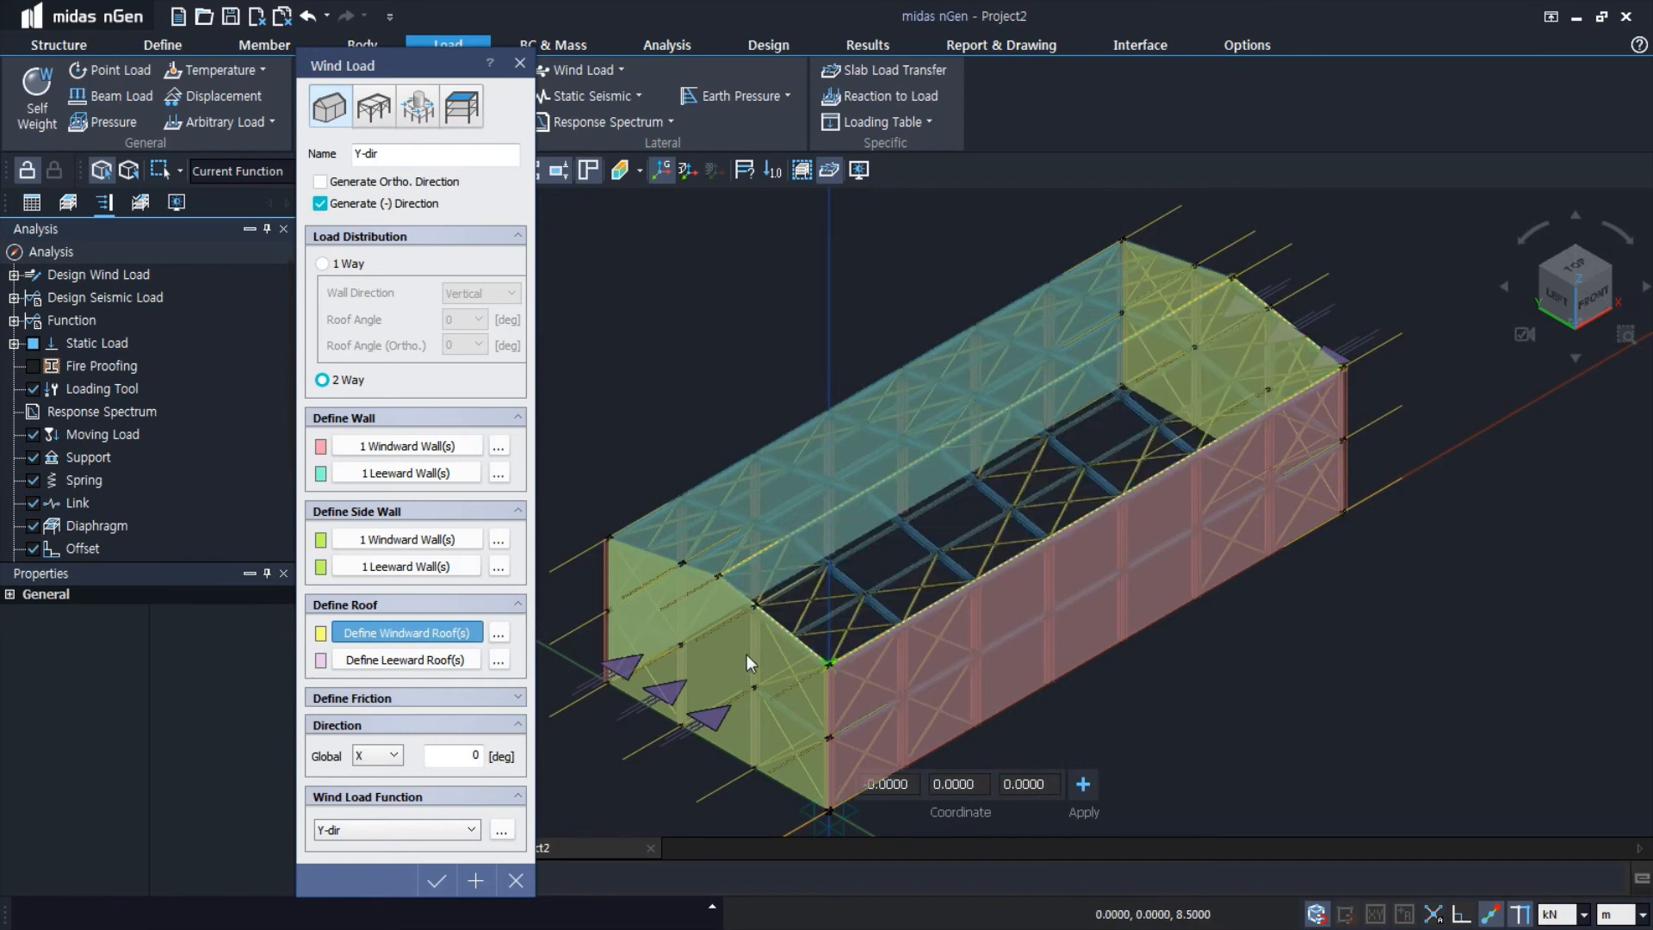
Define the Y-dir leeward roof over the slope from the ridge to the eave at Y = 15 m, and create the wind load
click(418, 663)
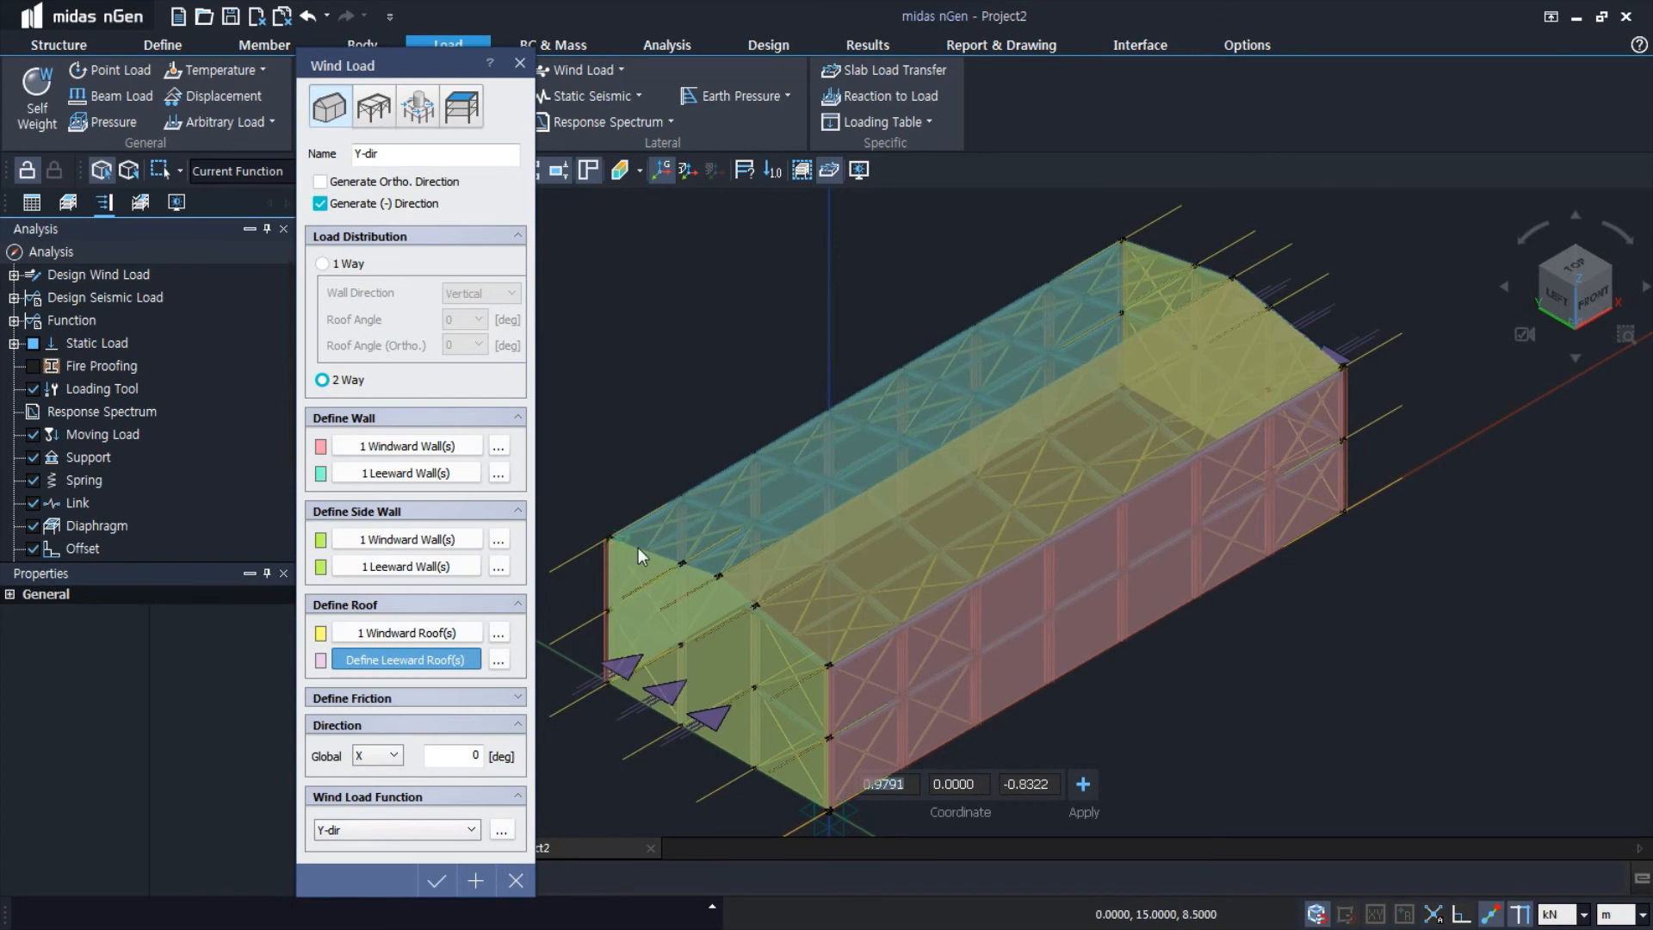
click(719, 573)
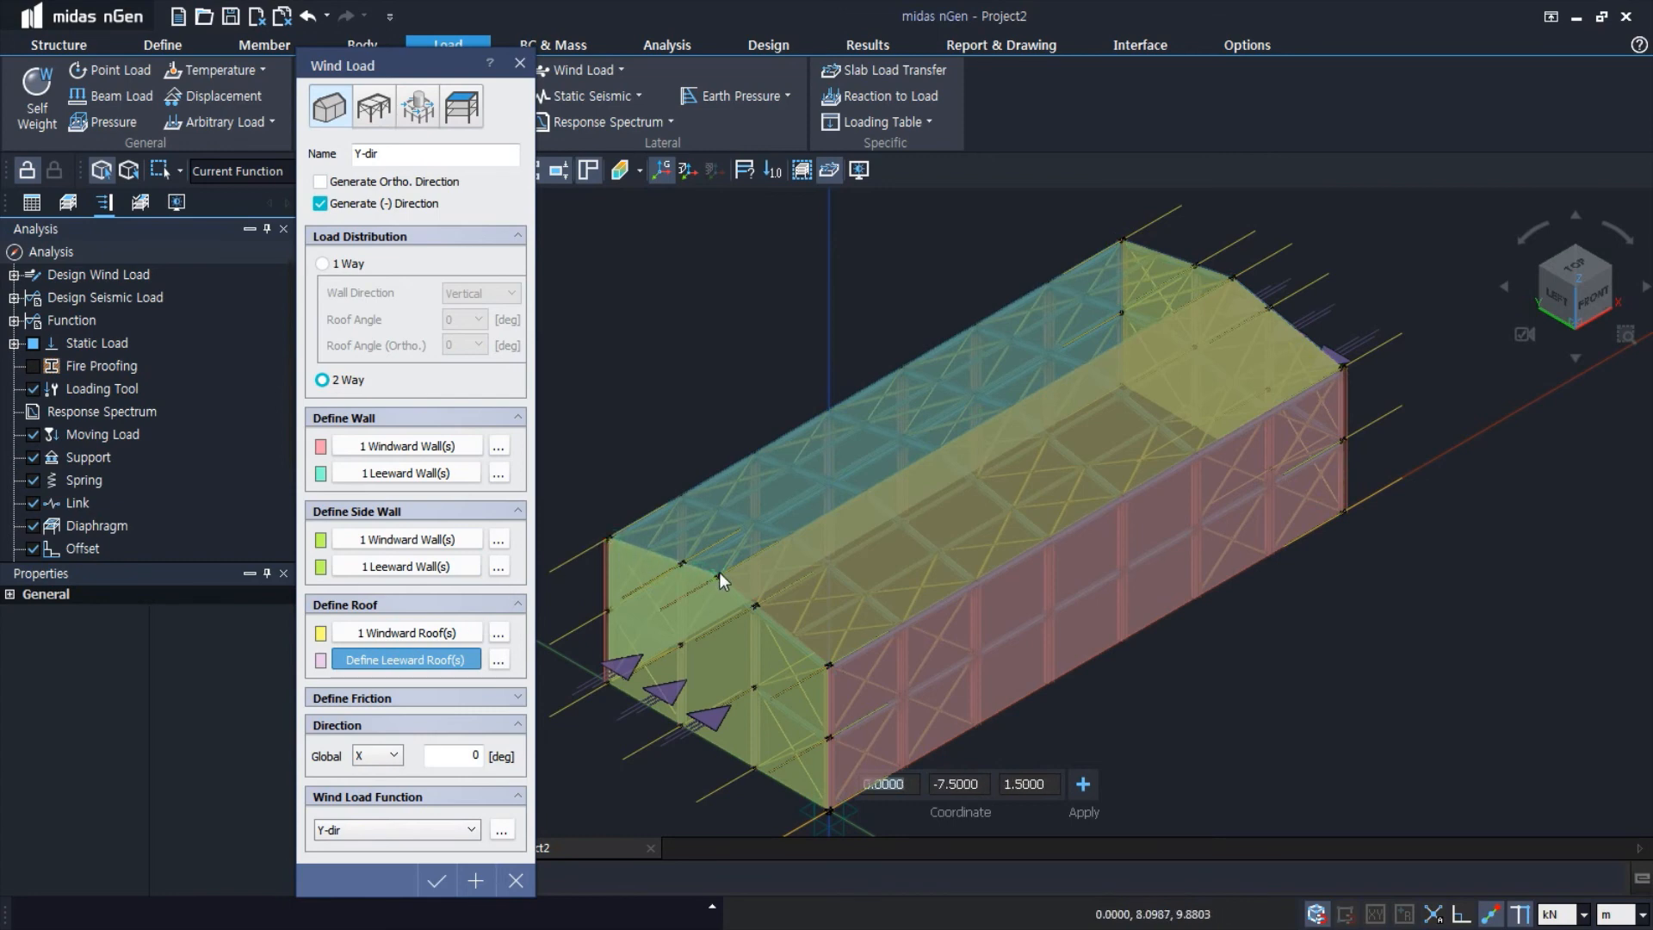
click(1233, 277)
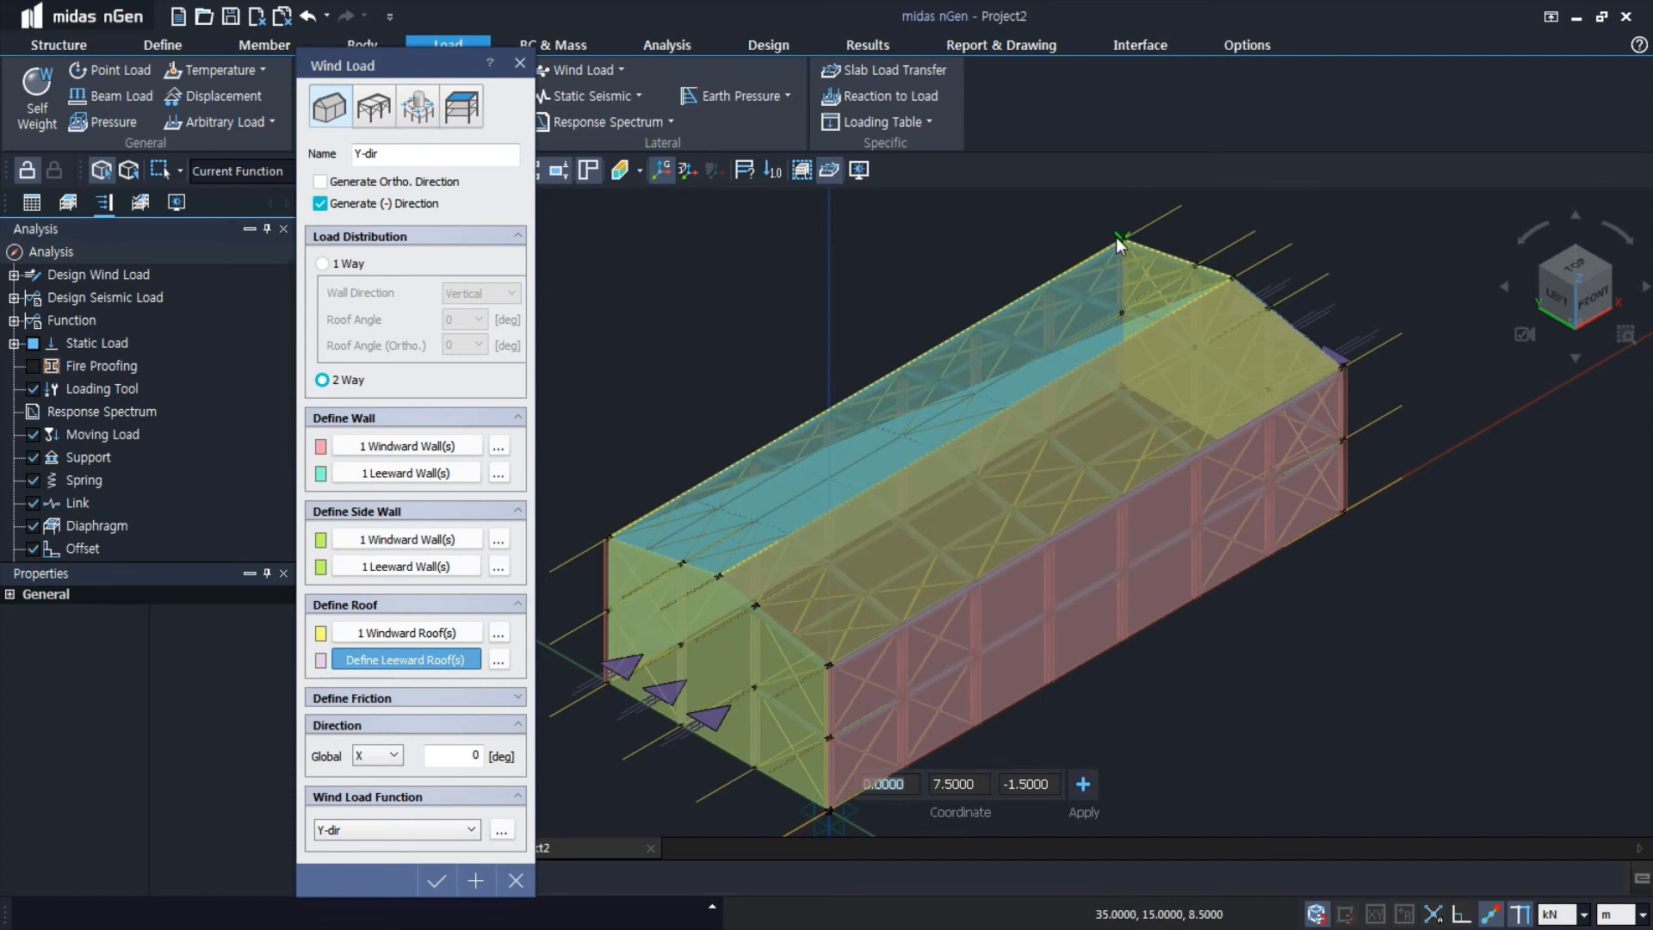
click(1115, 236)
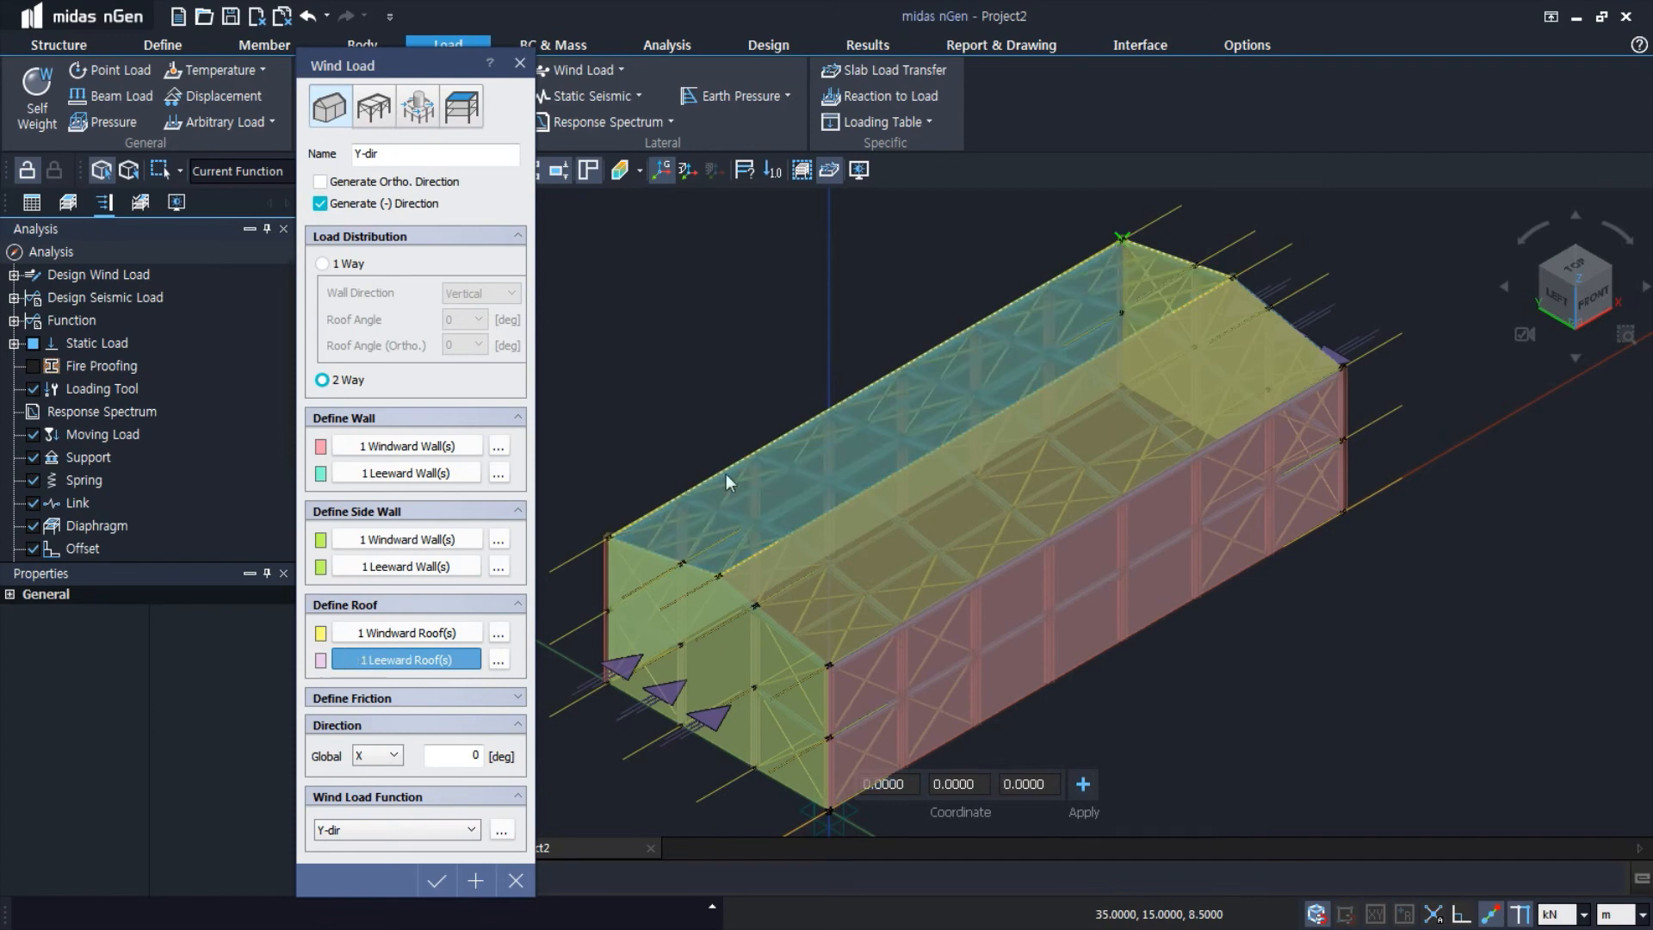
click(438, 881)
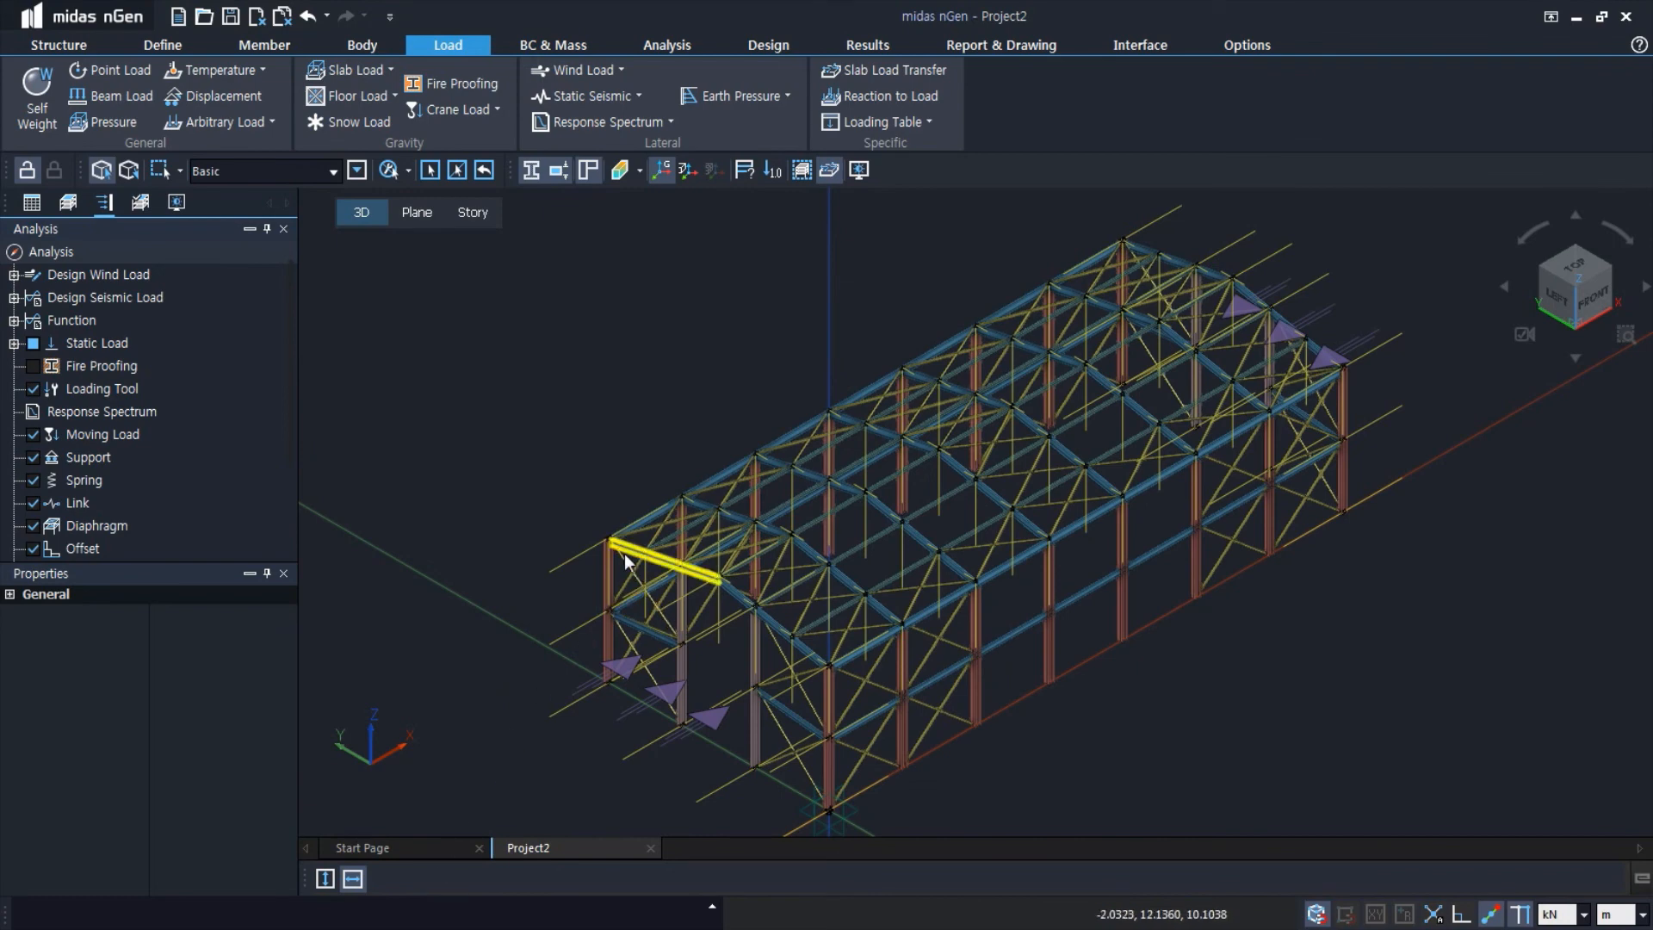
Review the general design wind loads and the Wind Load on Structure (W) static load entries in the analysis tree
click(13, 275)
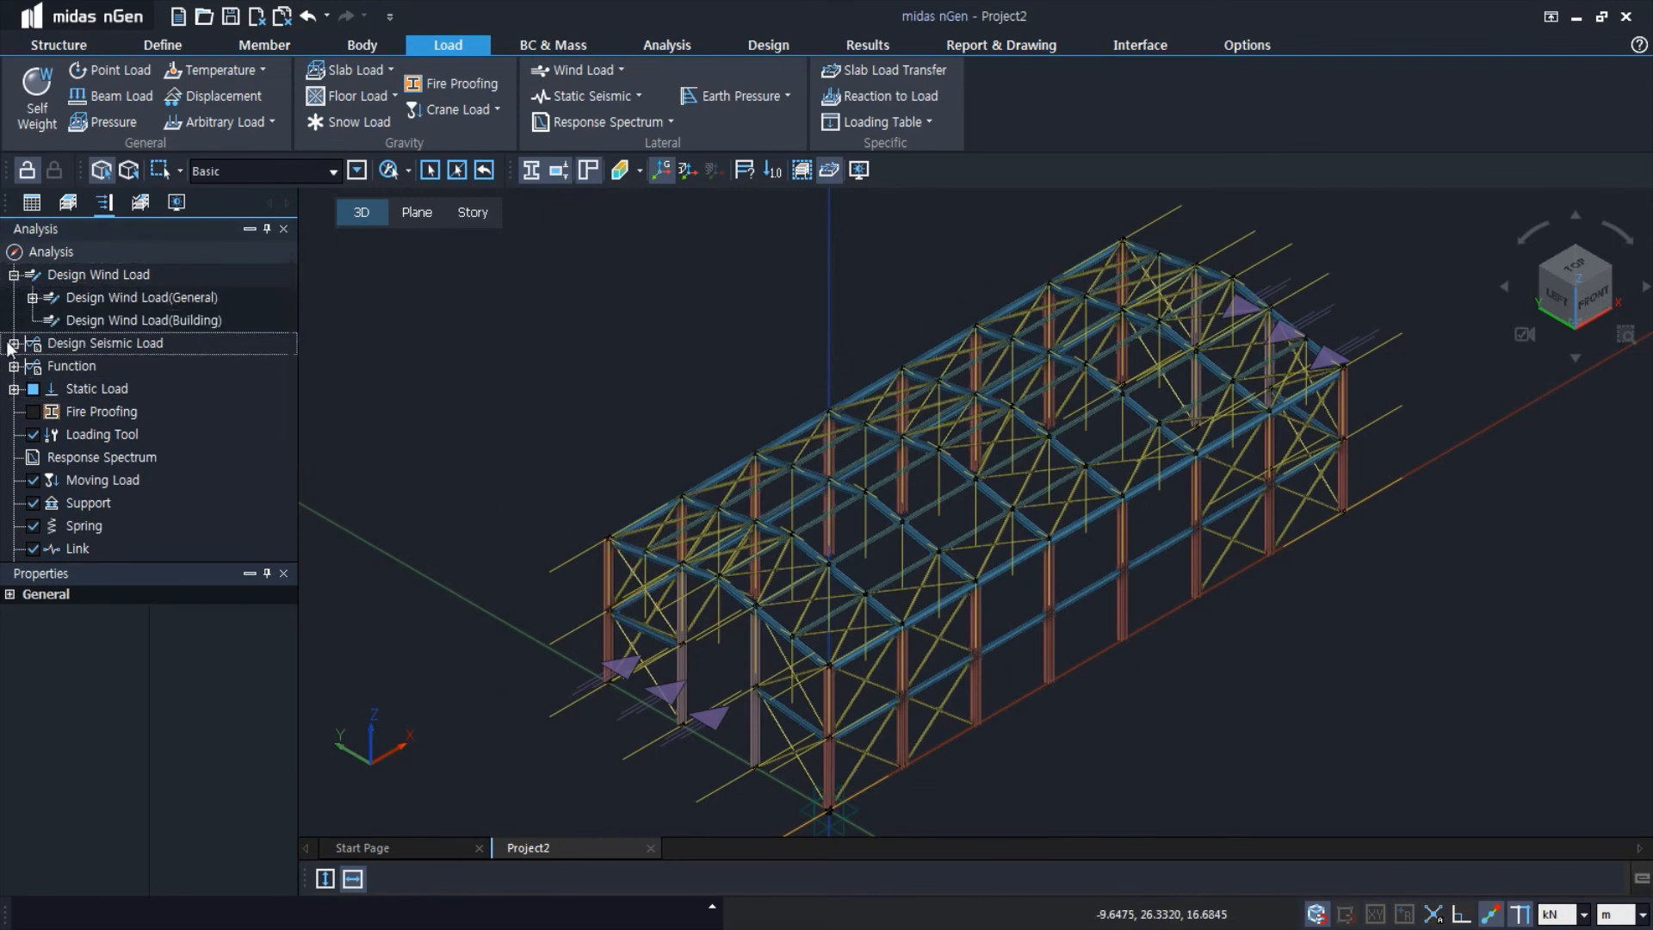
click(32, 298)
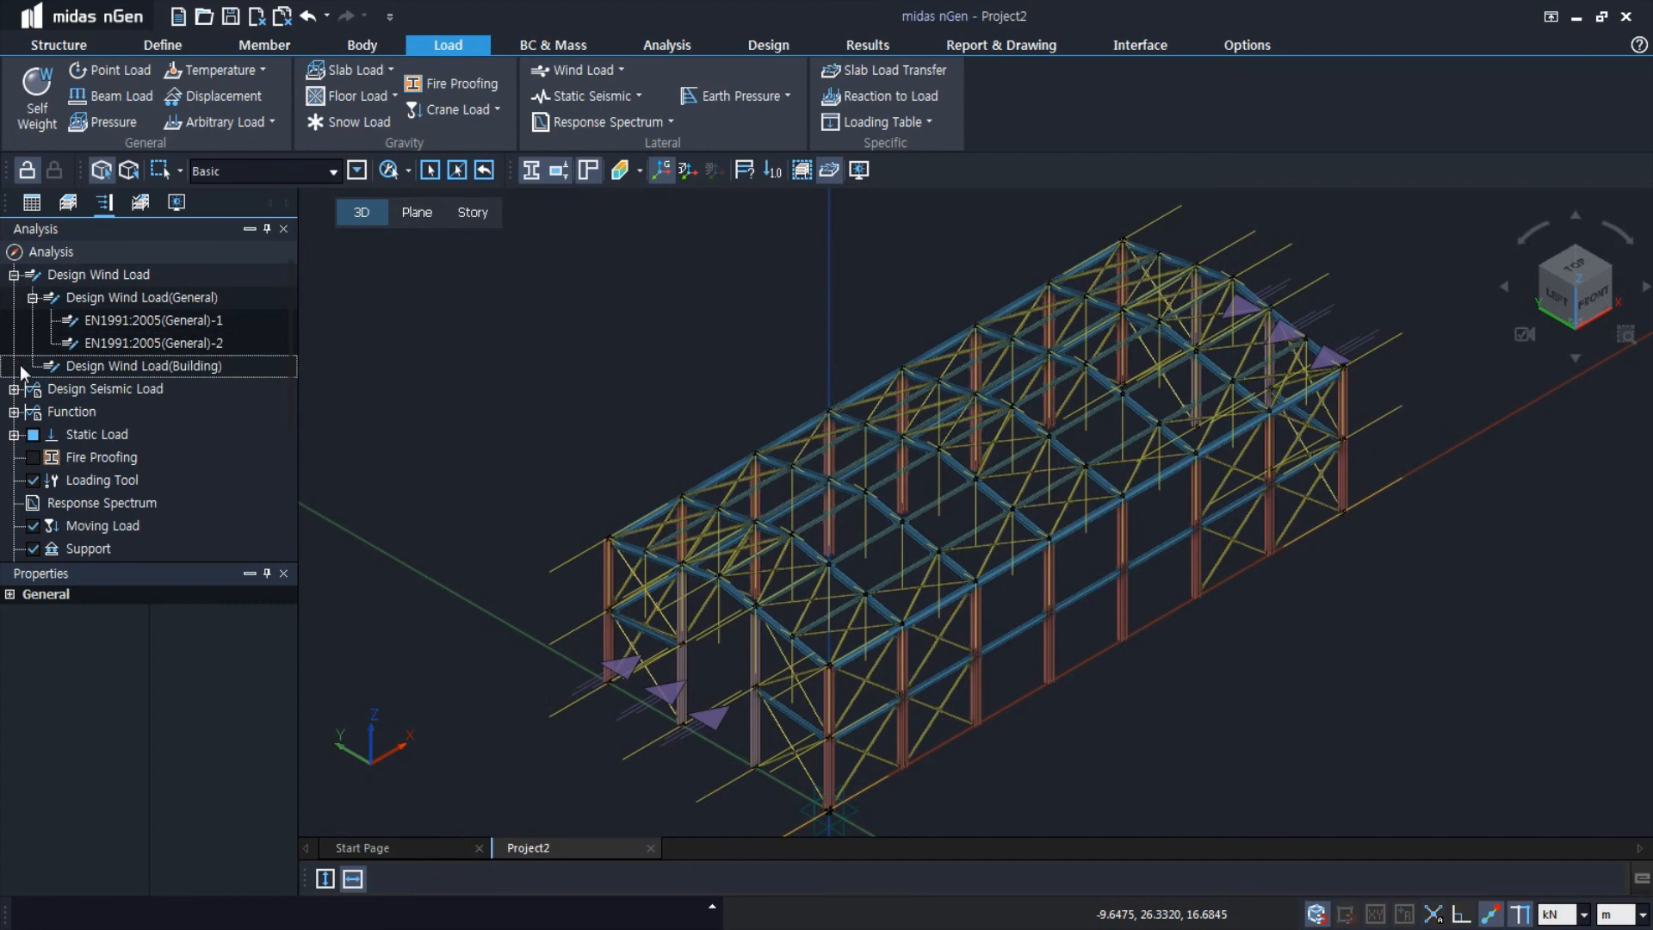
click(14, 435)
scroll(40, 437, down, 1)
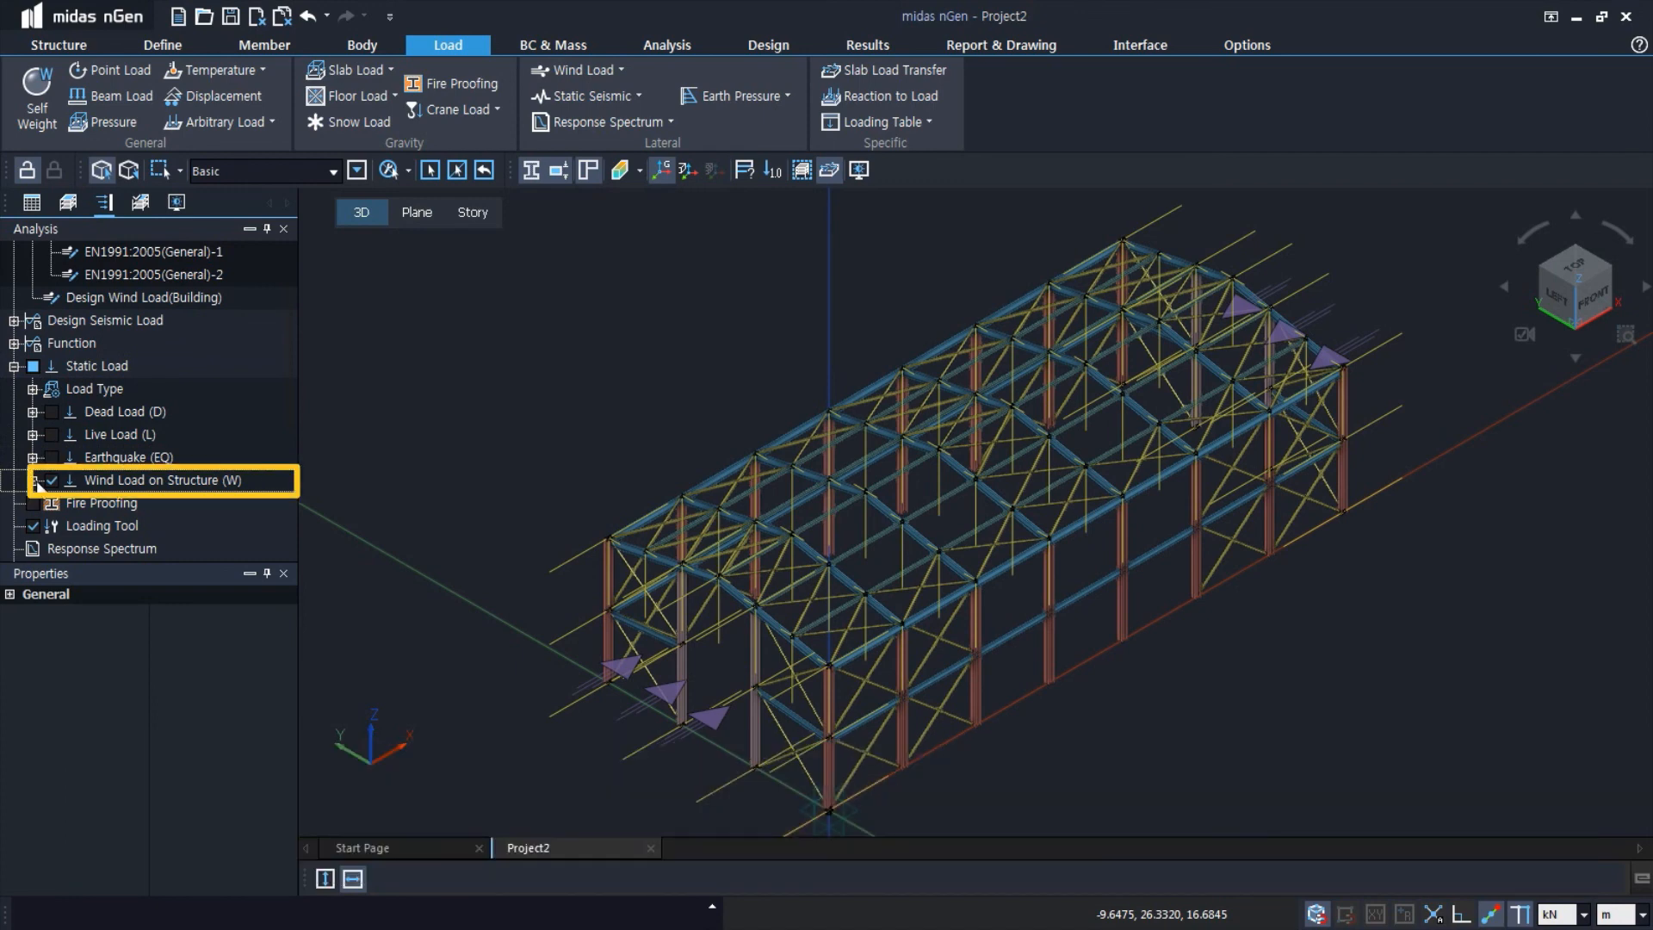
click(32, 479)
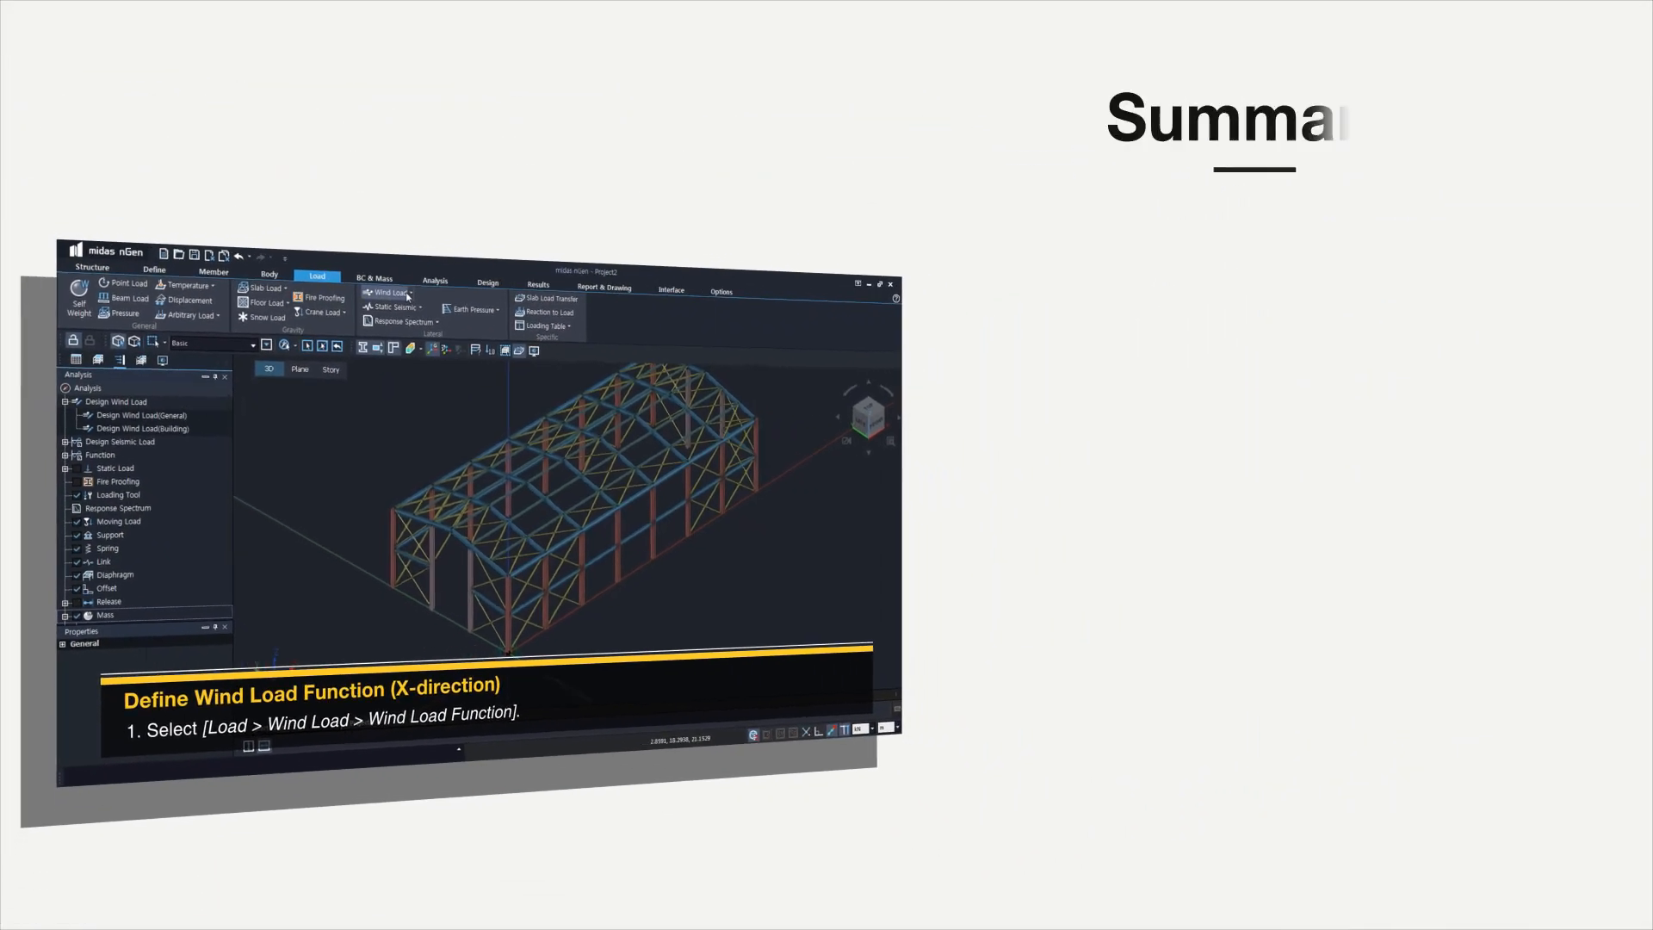
click(407, 297)
click(396, 310)
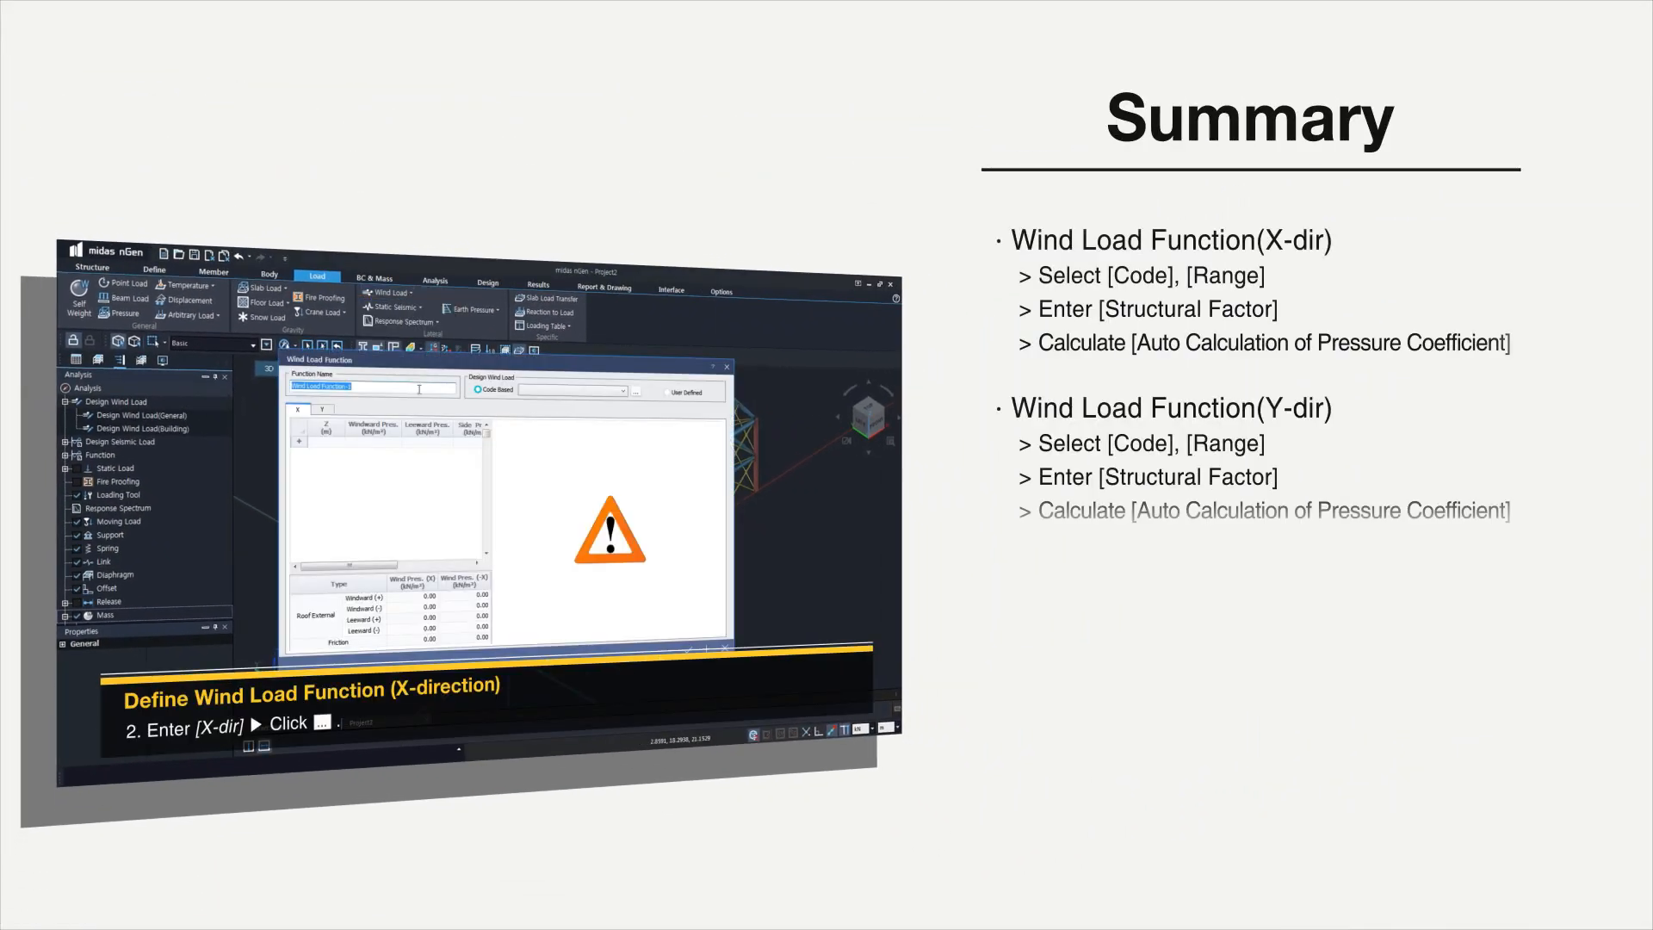
text(X-dir)
click(635, 391)
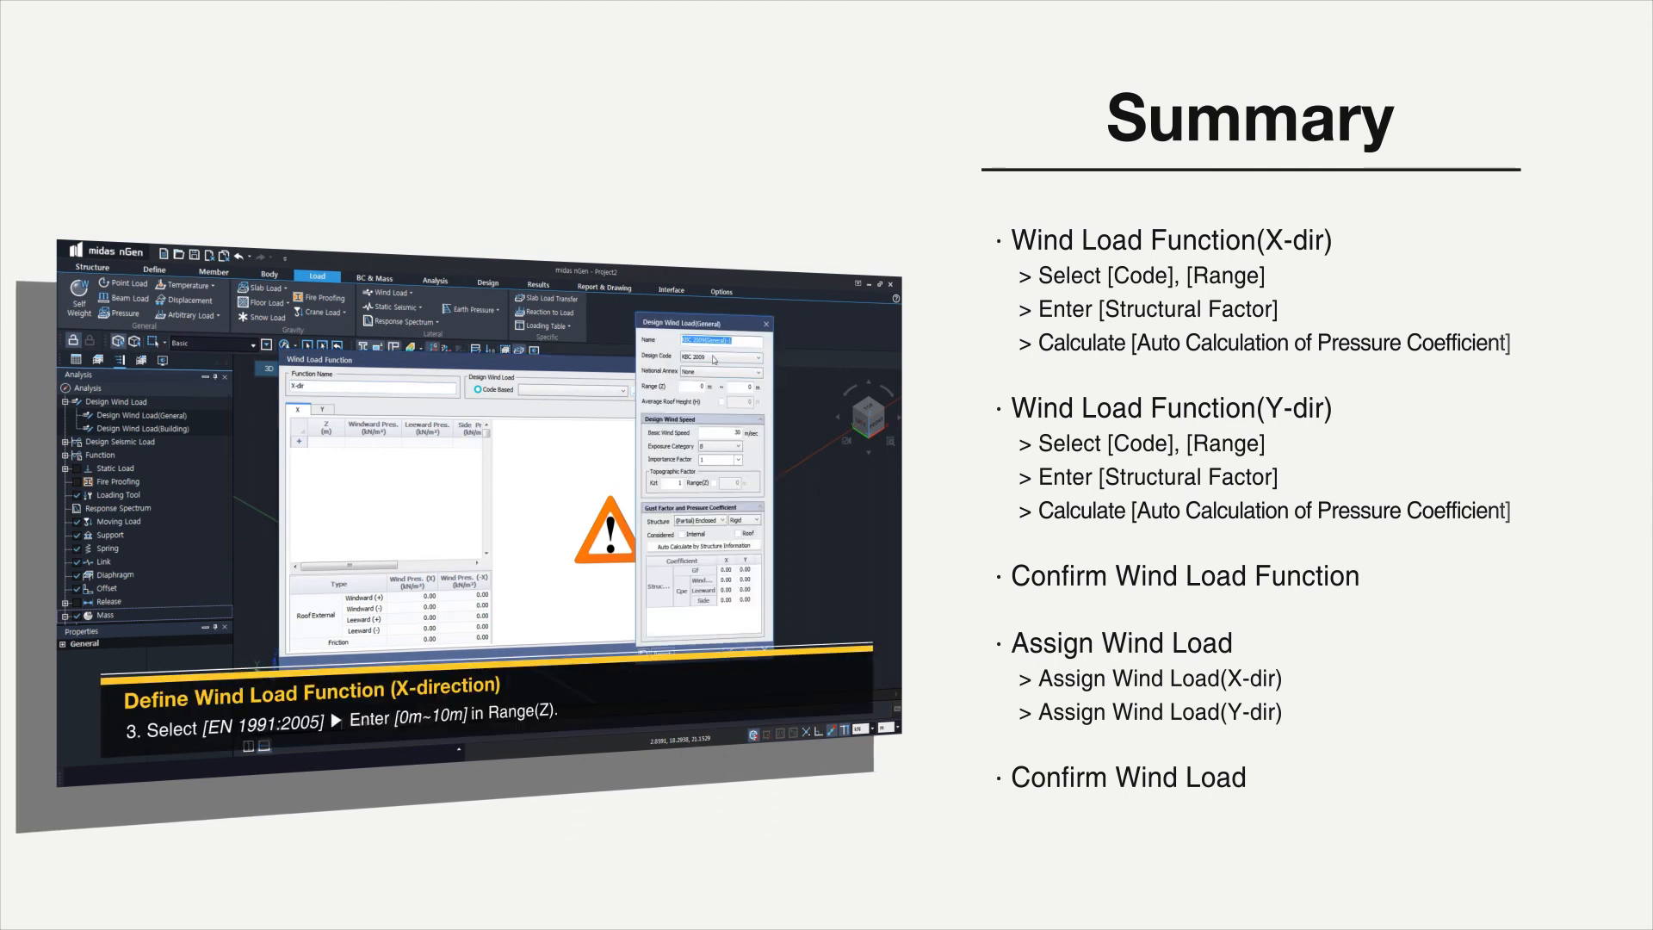